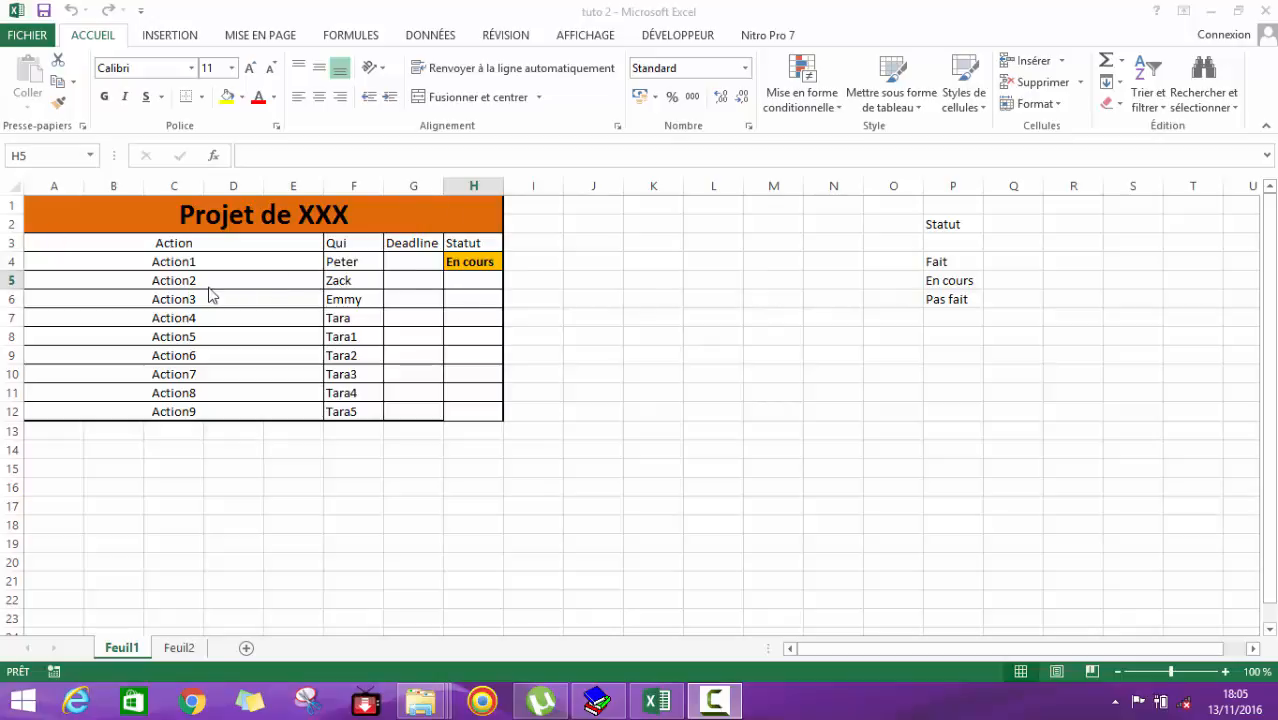
- Examine the status choices offered in cell H4 for Action1
left_click(480, 280)
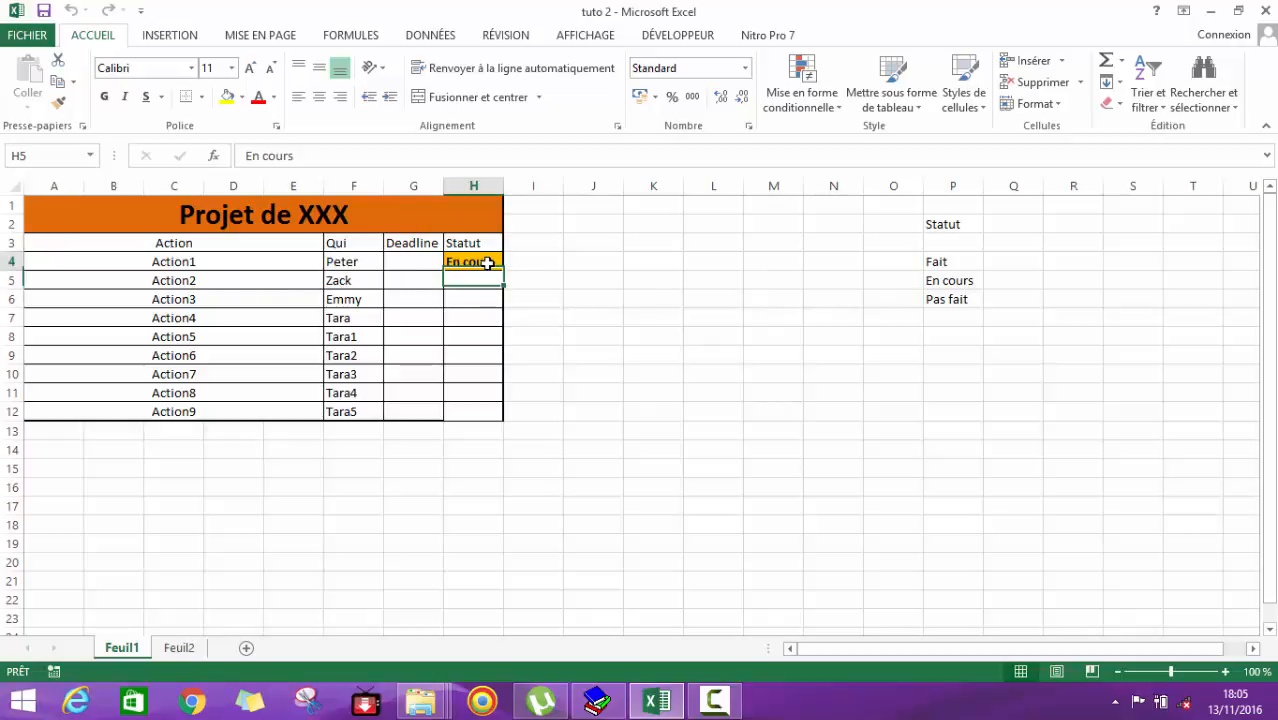
left_click(487, 263)
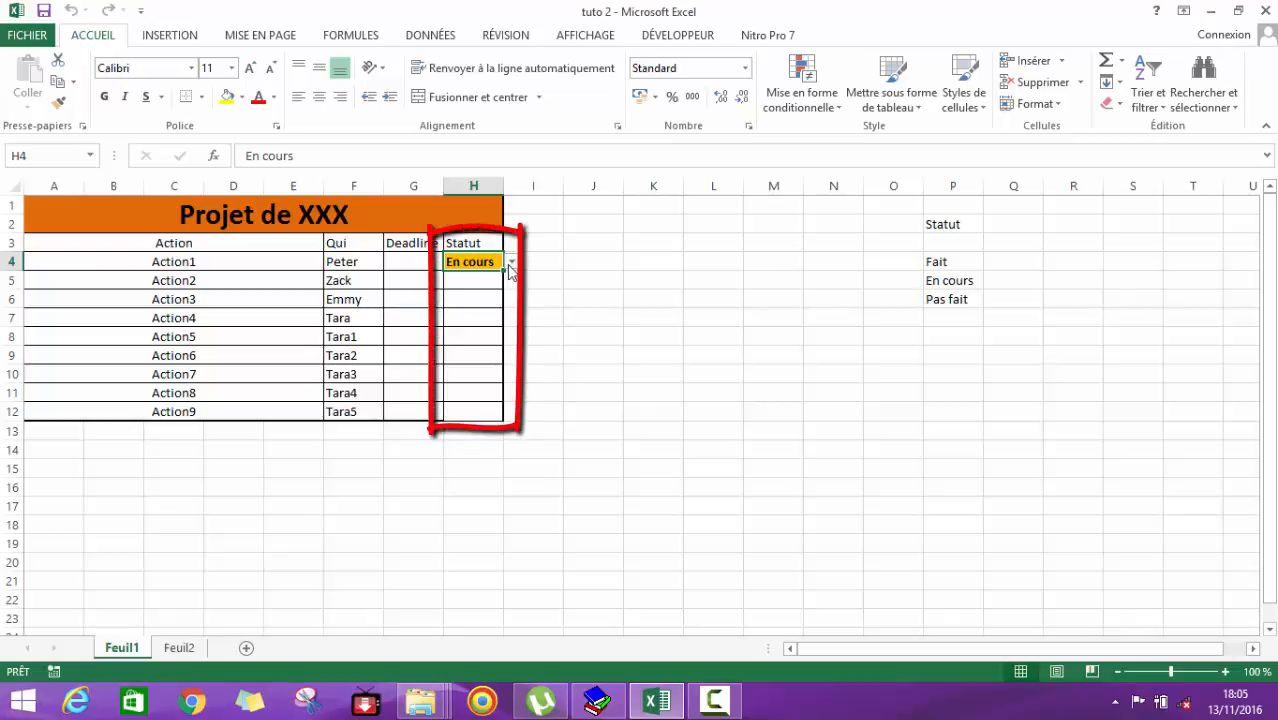
left_click(511, 262)
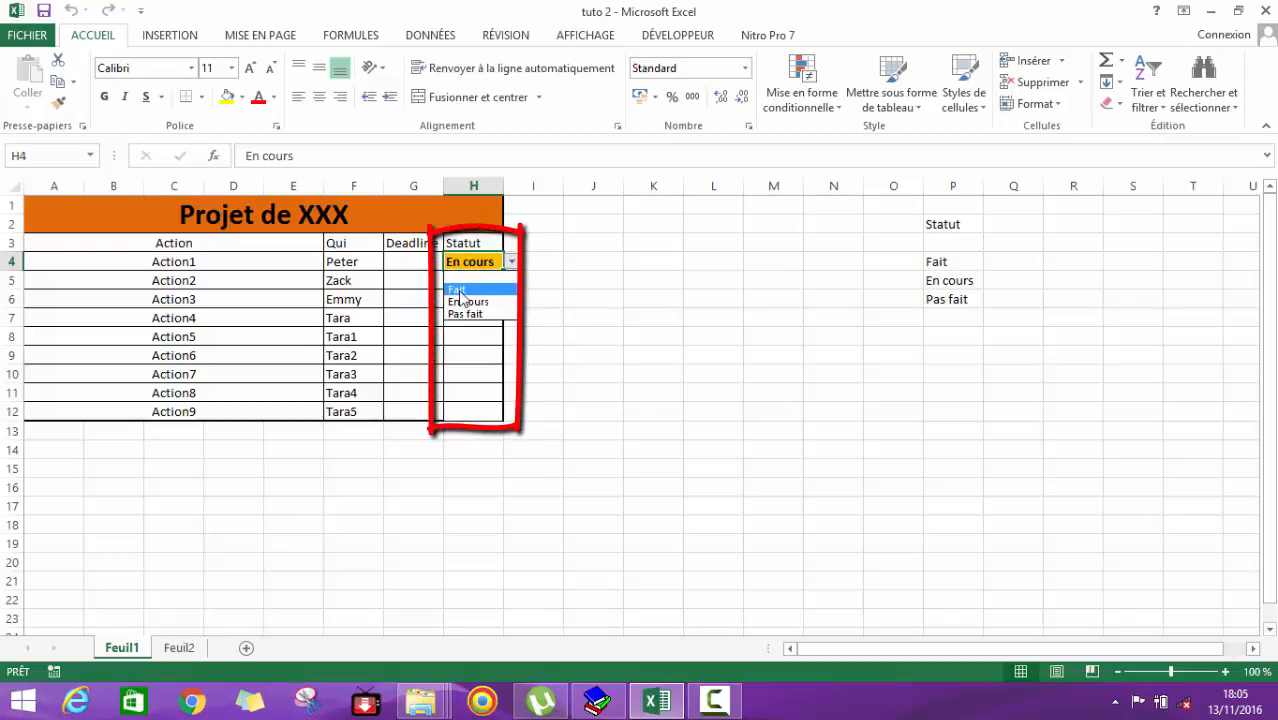
- Set the status of Action5 to Fait and the status of Action6 to En cours
left_click(474, 336)
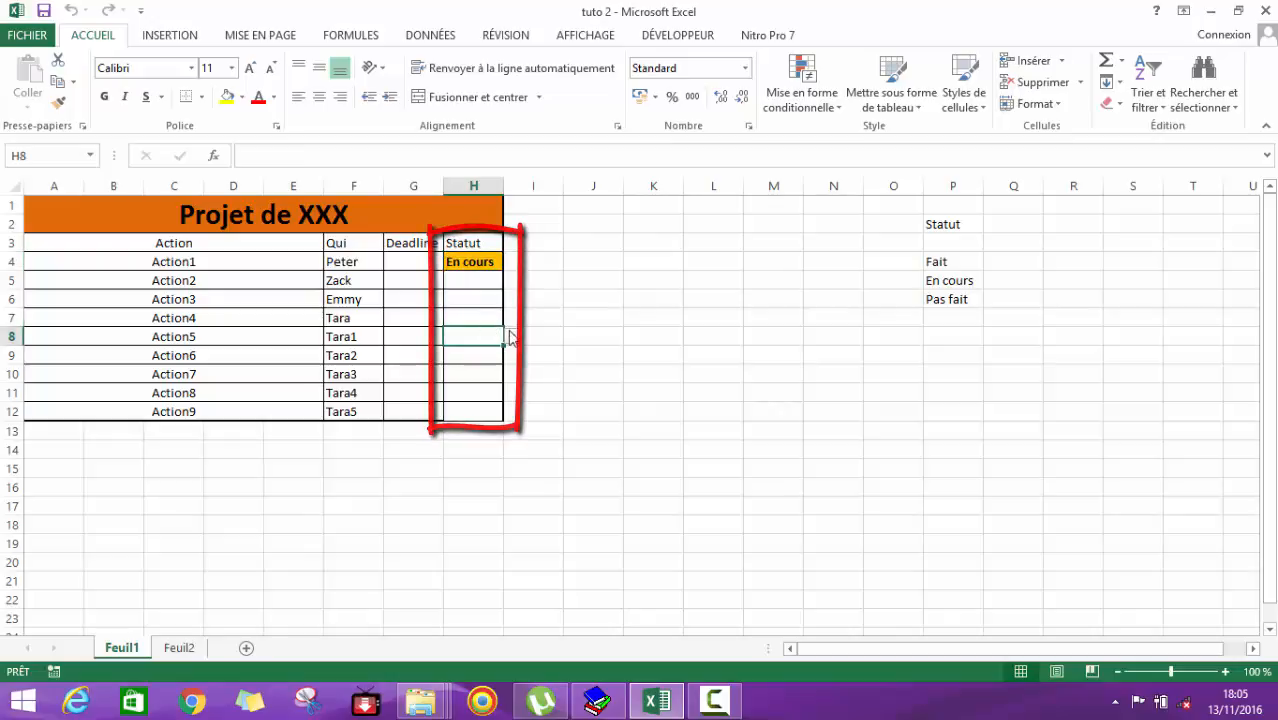
left_click(504, 339)
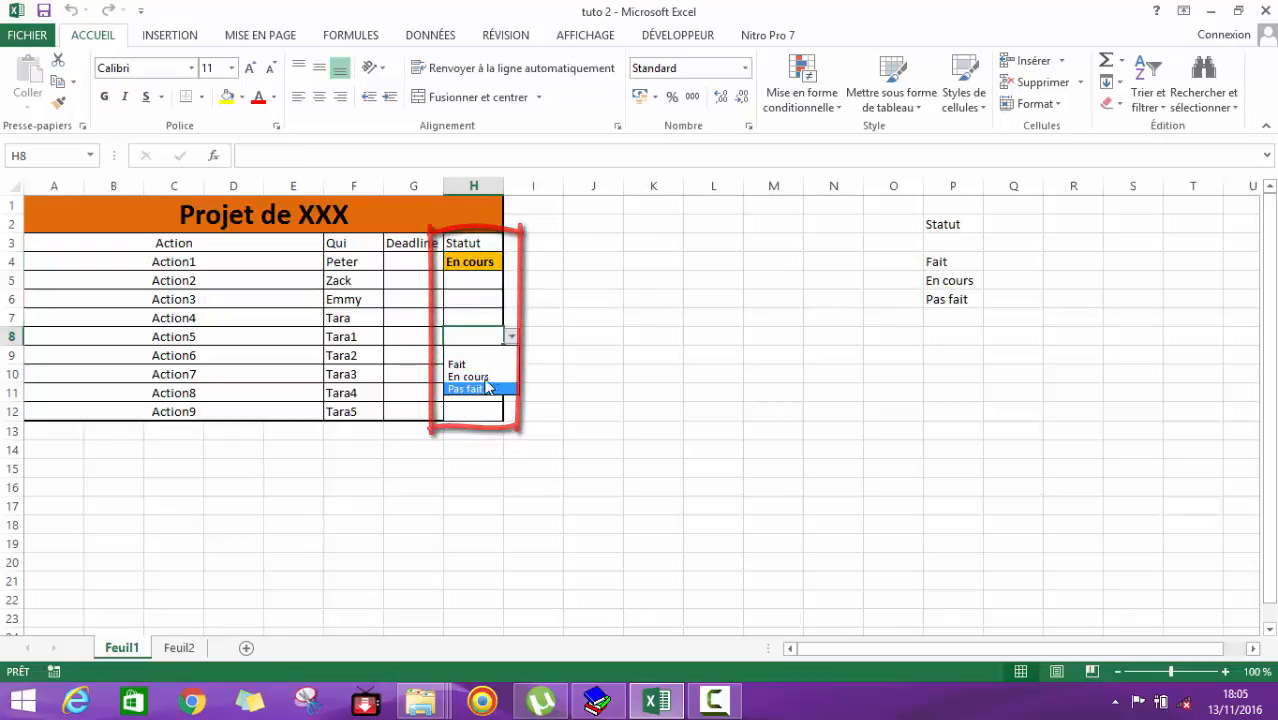
left_click(511, 339)
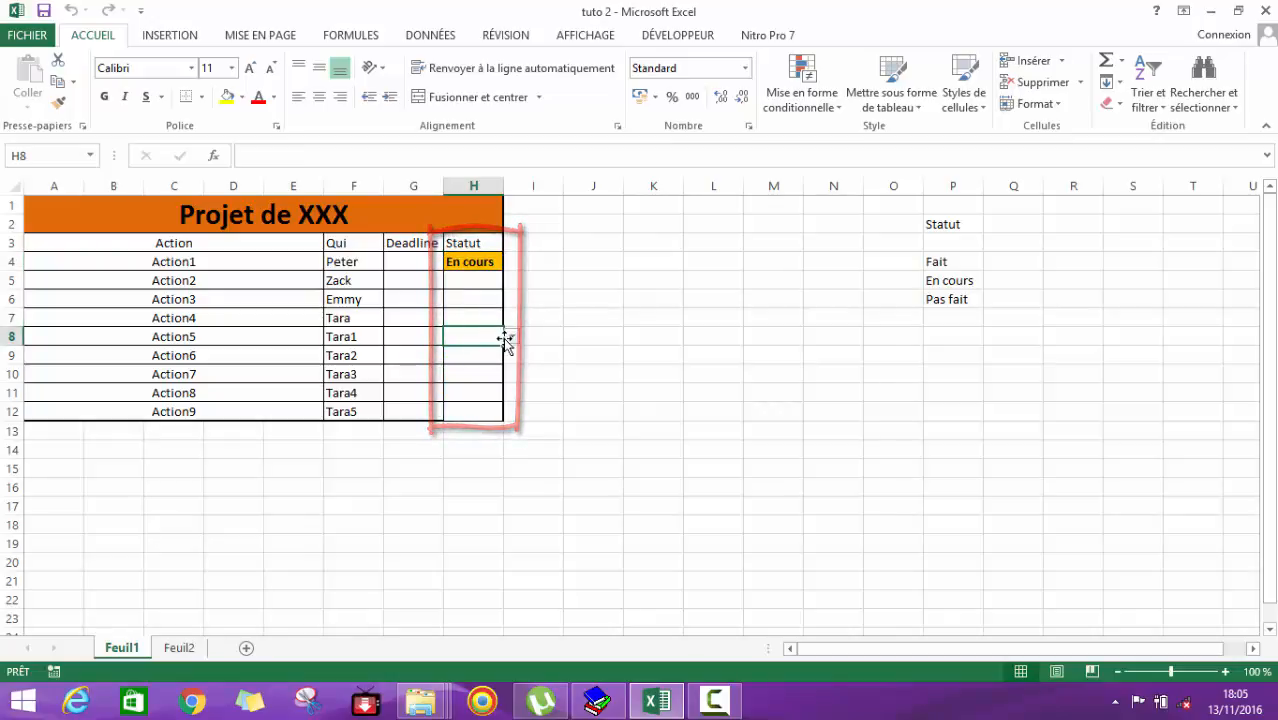
left_click(492, 352)
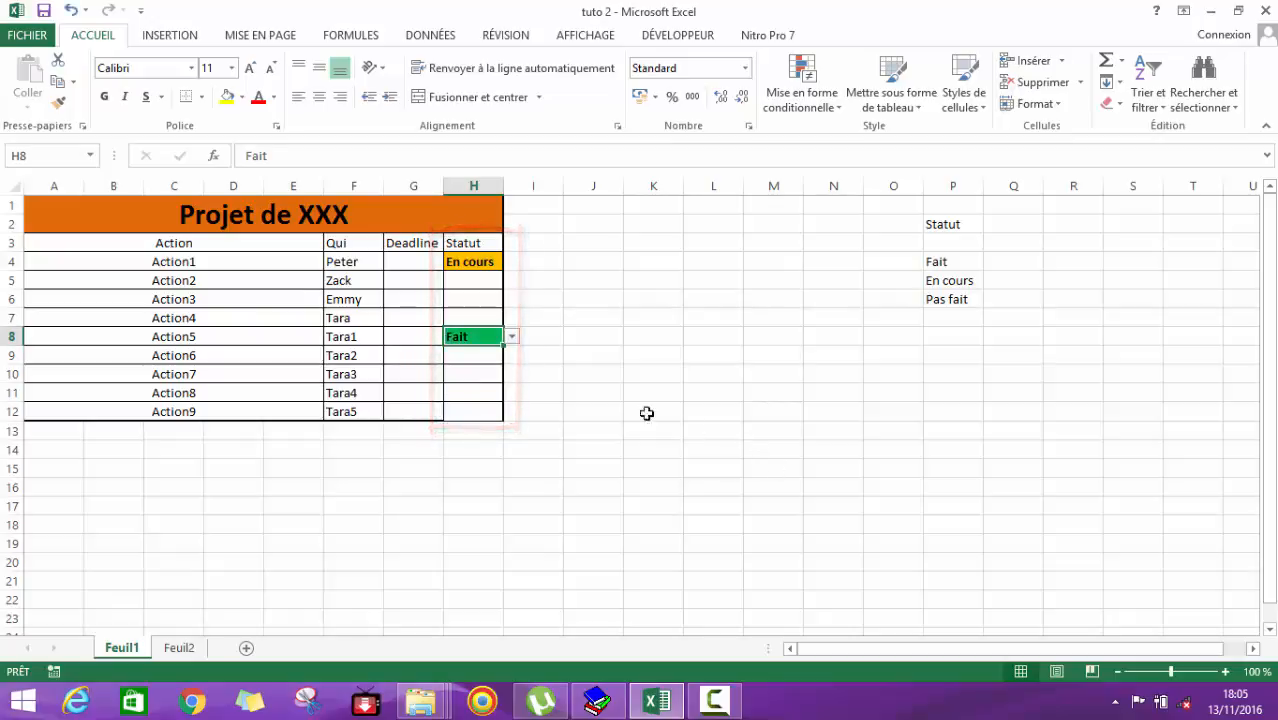
left_click(496, 352)
left_click(511, 356)
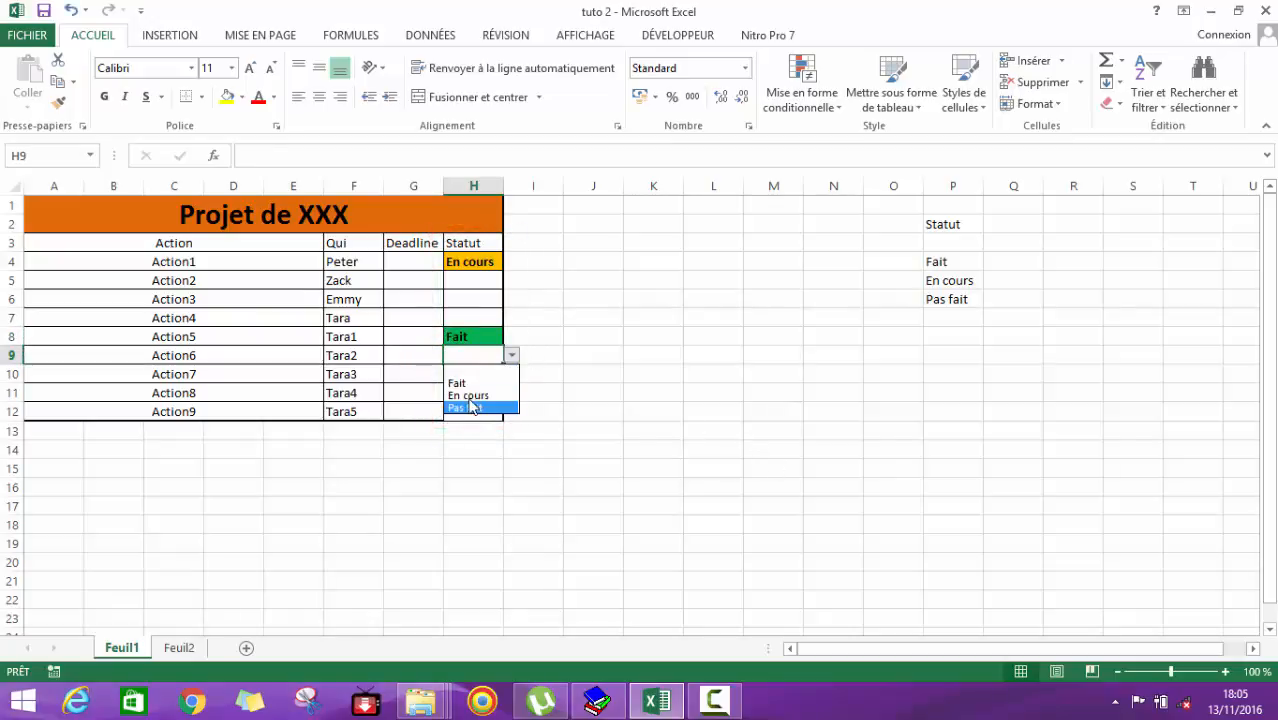
left_click(478, 392)
- Set the status of Action7 to Pas fait
left_click(497, 374)
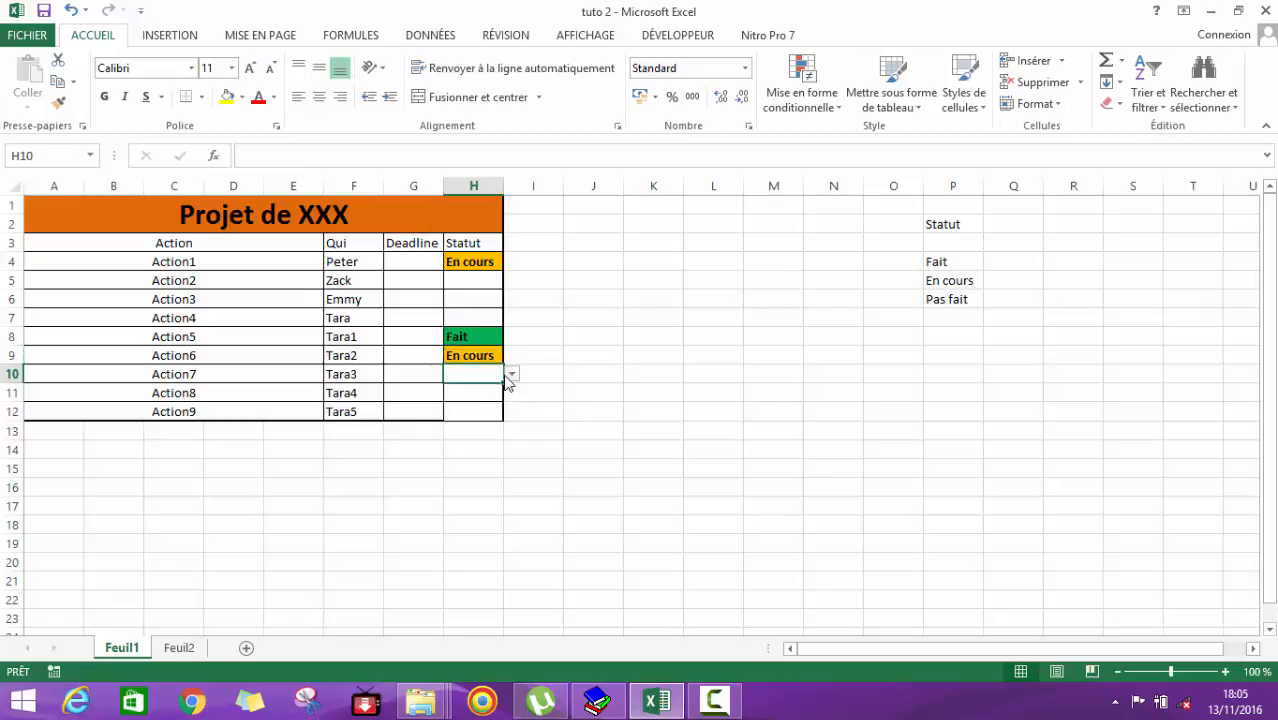
left_click(511, 374)
left_click(468, 426)
left_click(719, 428)
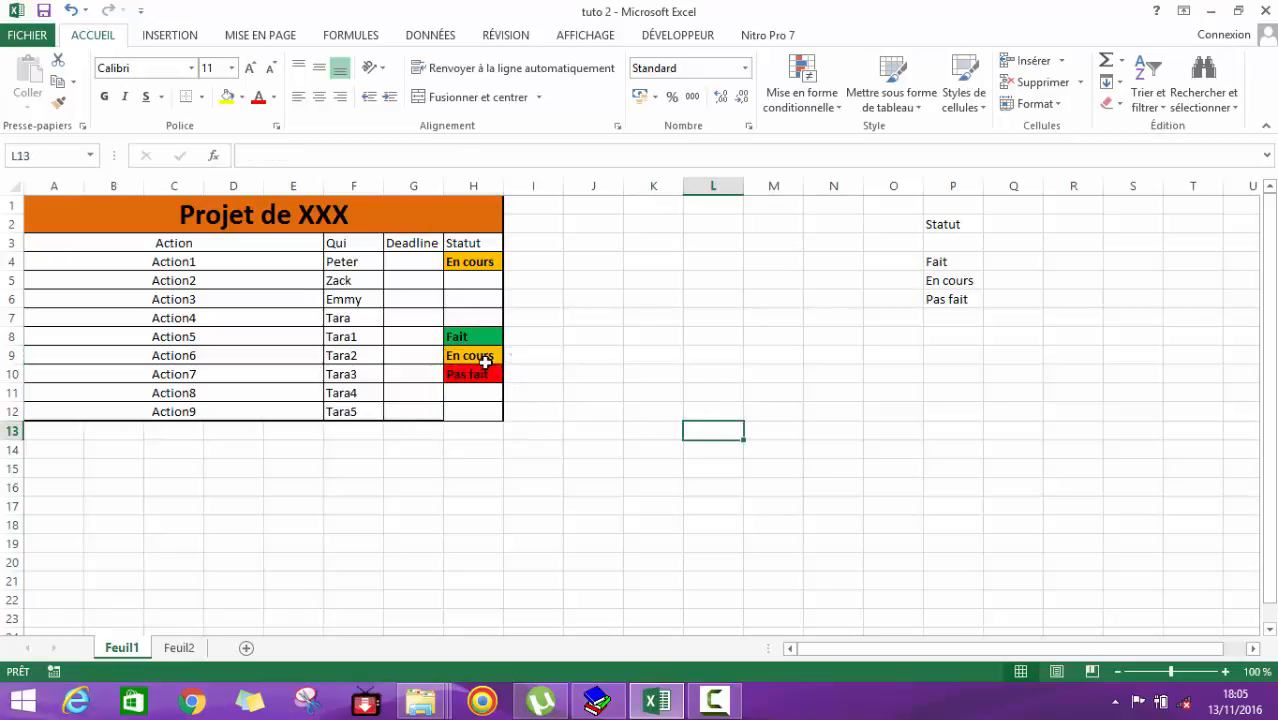
- Clear the status of Action7 in cell H10
left_click(481, 360)
left_click(484, 370)
key("Delete")
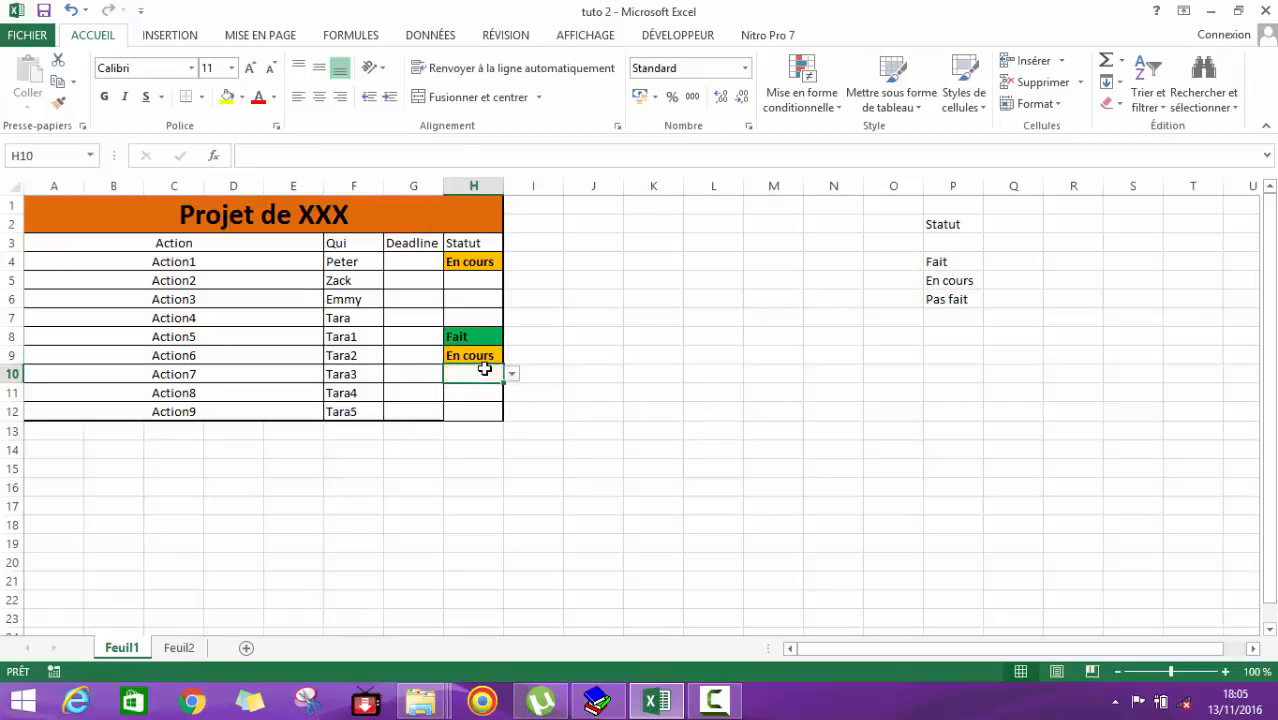
left_click(560, 426)
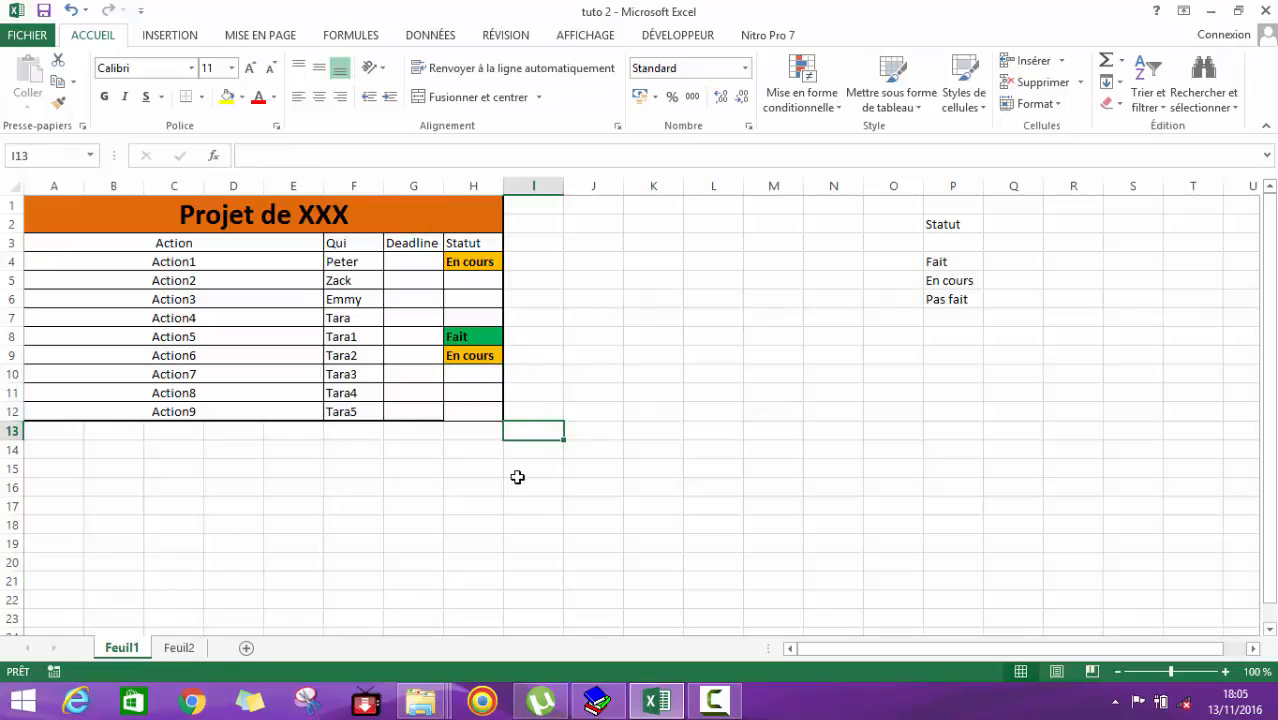
- Look at the Feuil2 sheet and return to Feuil1
left_click(179, 648)
left_click(121, 648)
left_click(172, 655)
left_click(114, 653)
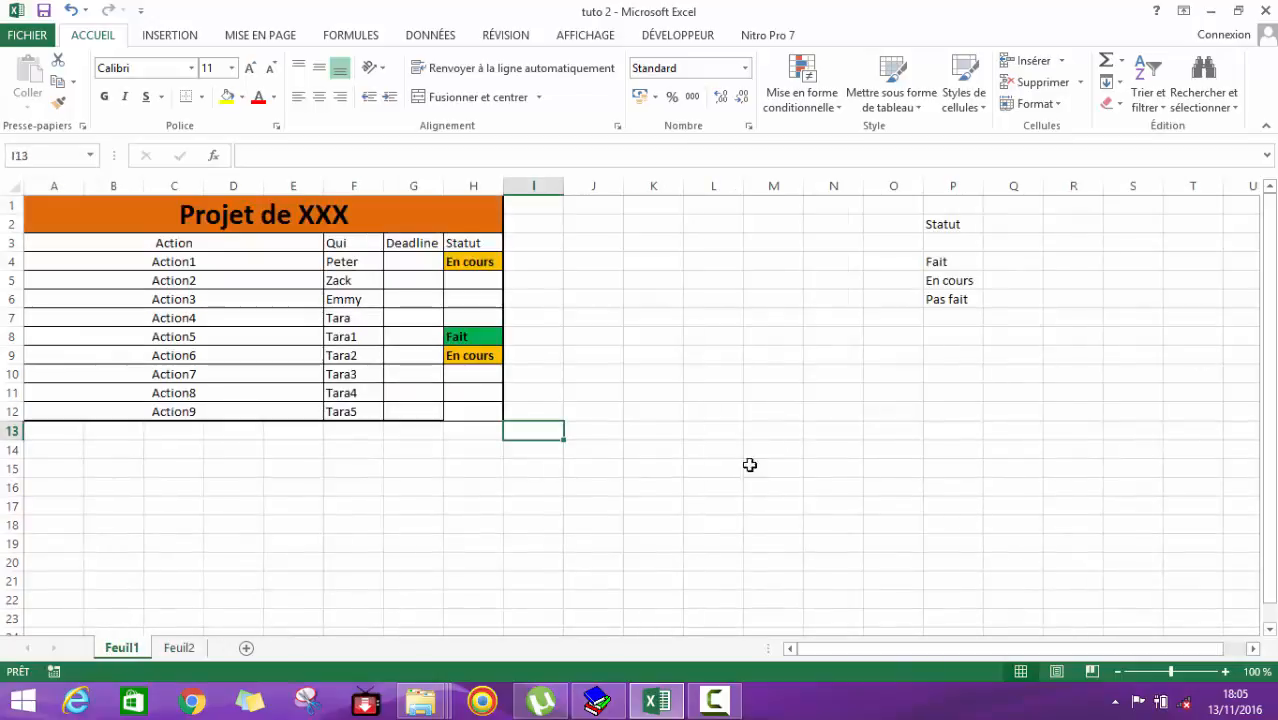
left_click(458, 284)
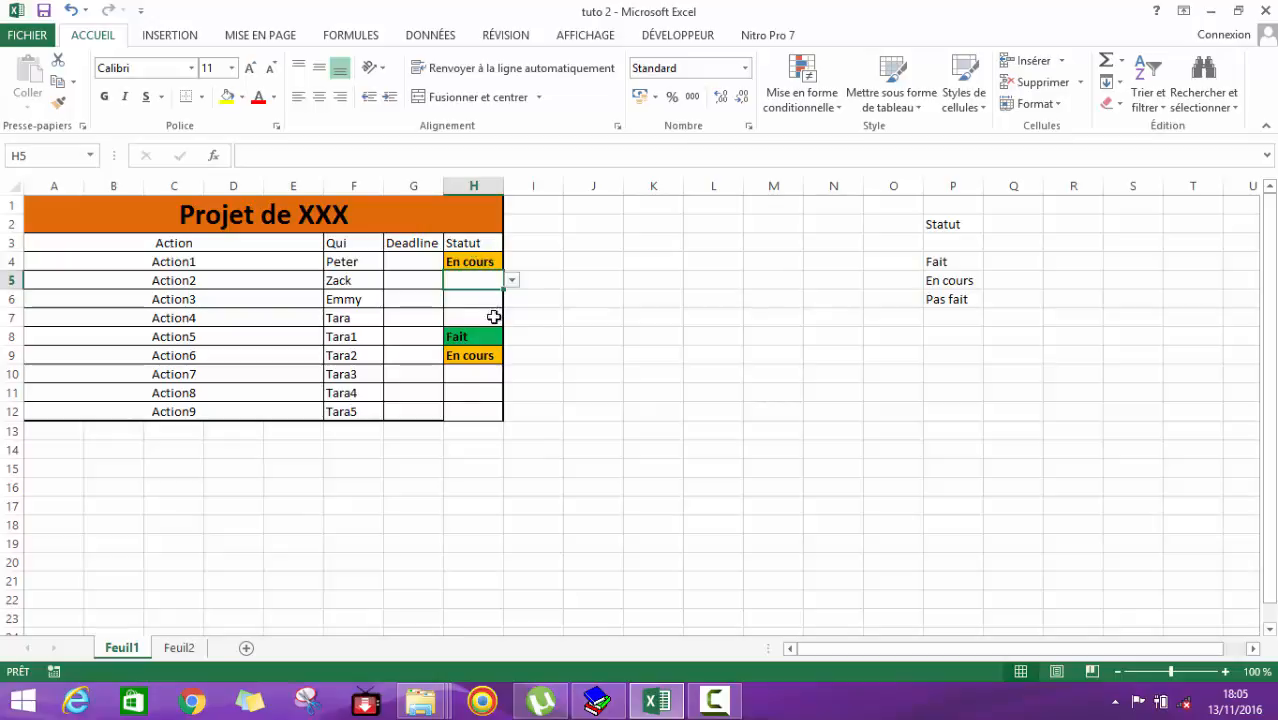
left_click(646, 428)
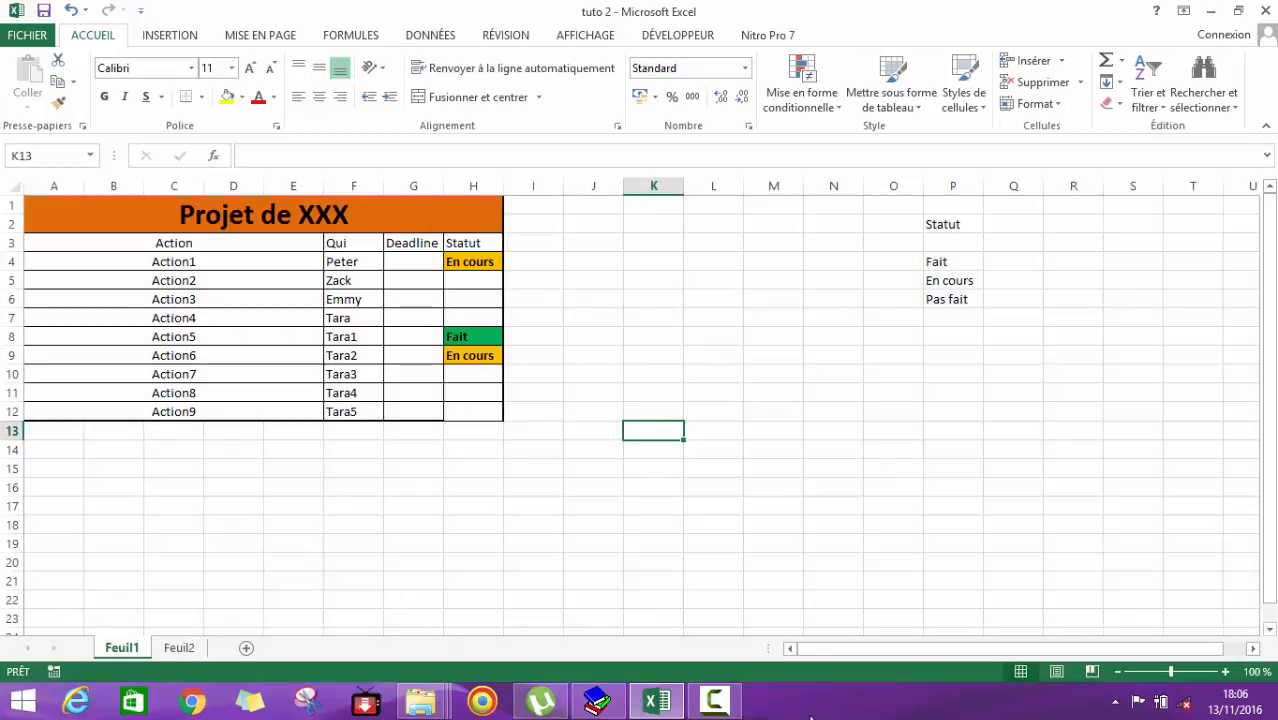
left_click(721, 411)
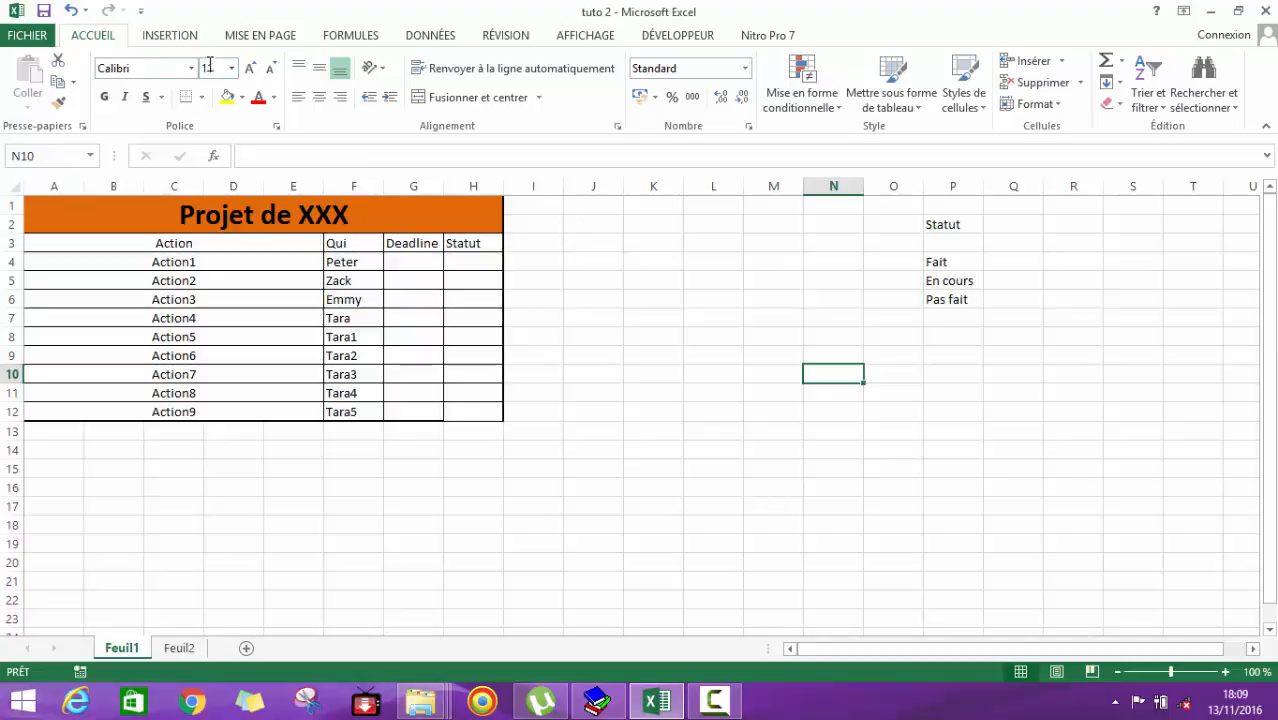
- Start an NB.SI formula in cell Q4, beside the Fait label
left_click(298, 40)
left_click(357, 37)
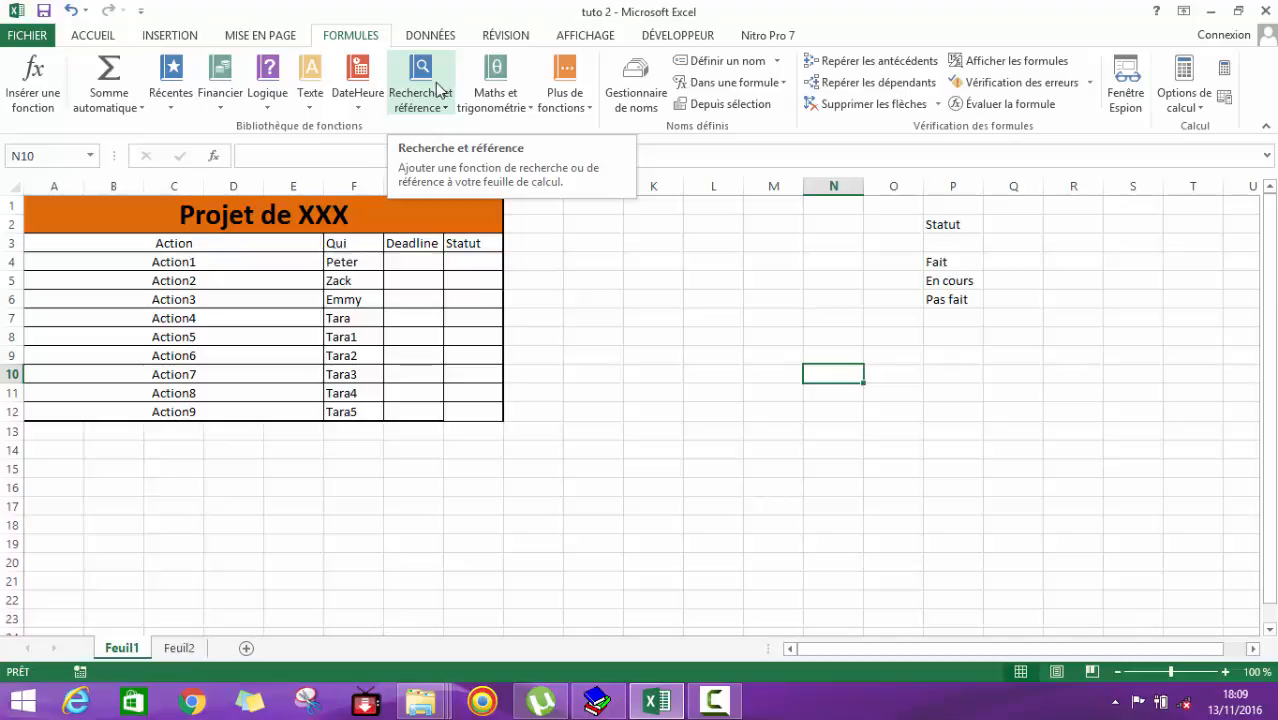
left_click(1018, 259)
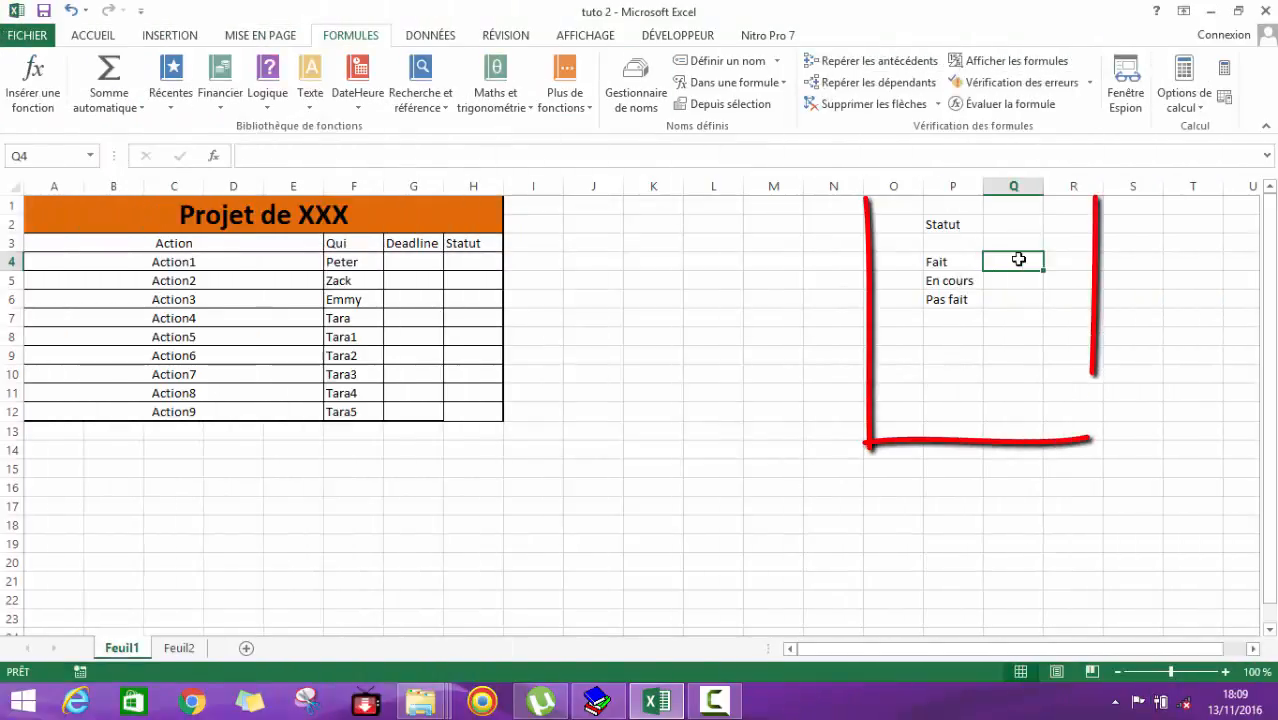
type("=nb")
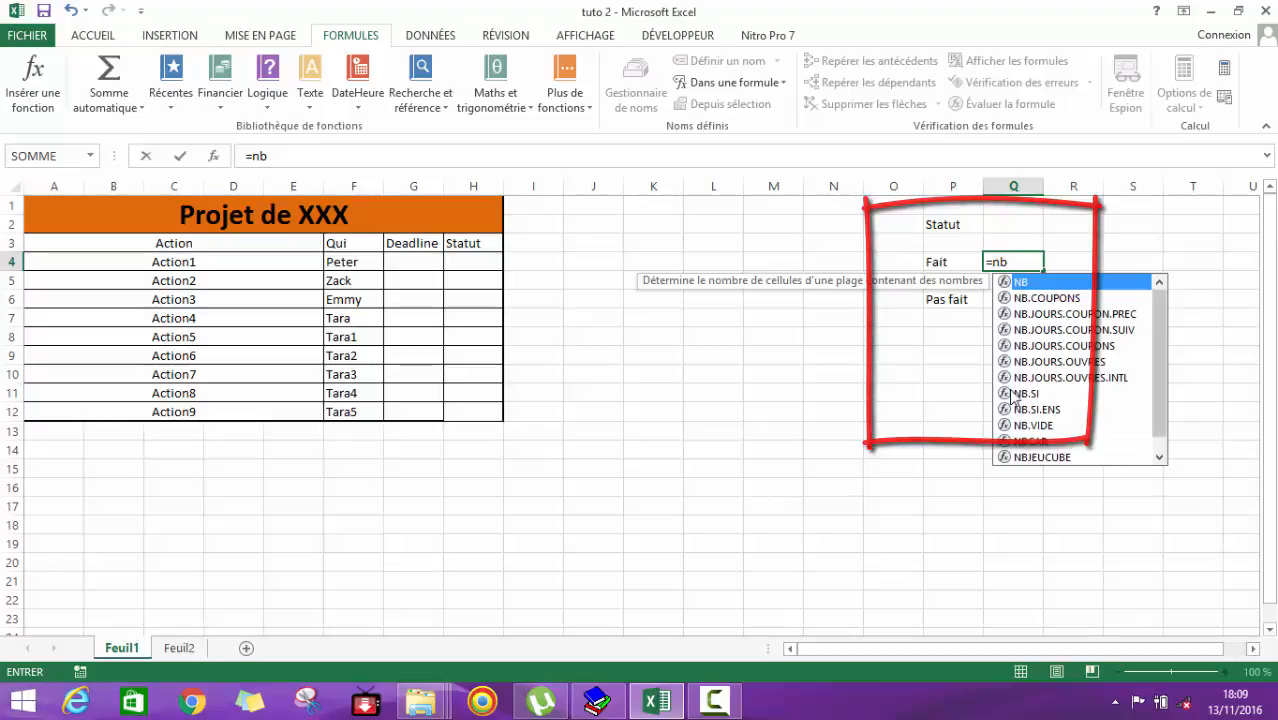
left_click(1030, 395)
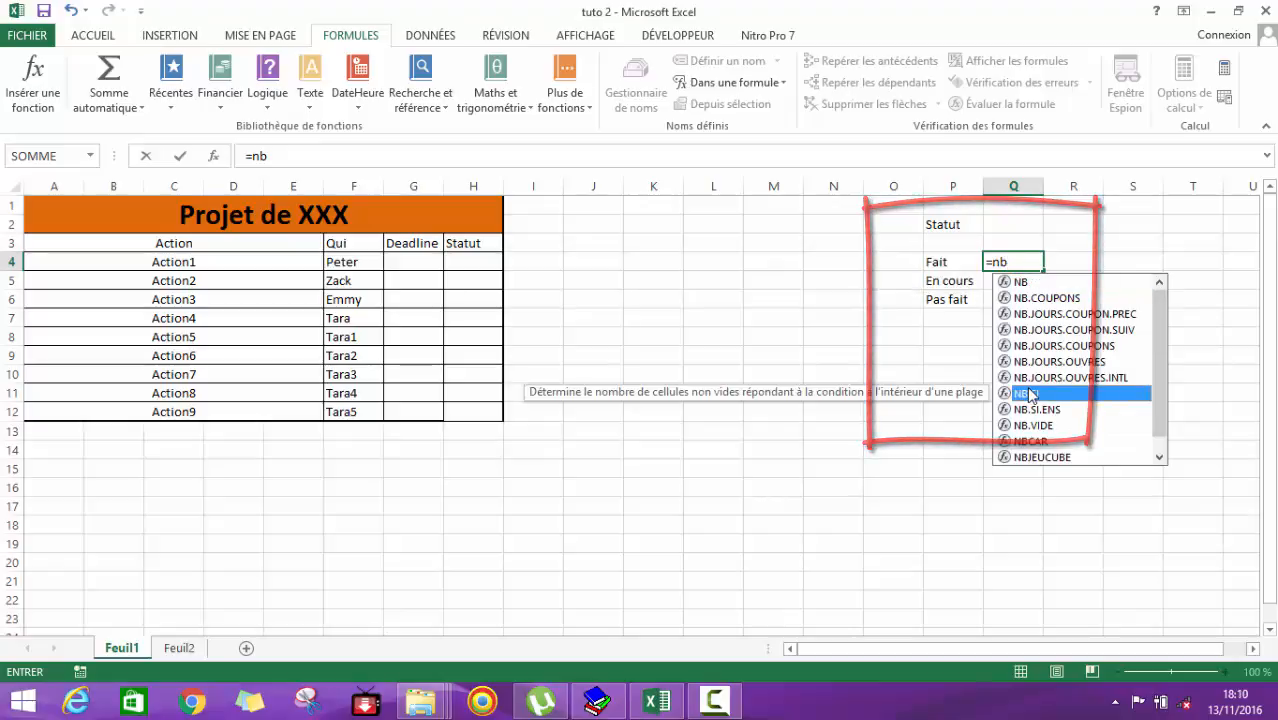
double_click(1030, 395)
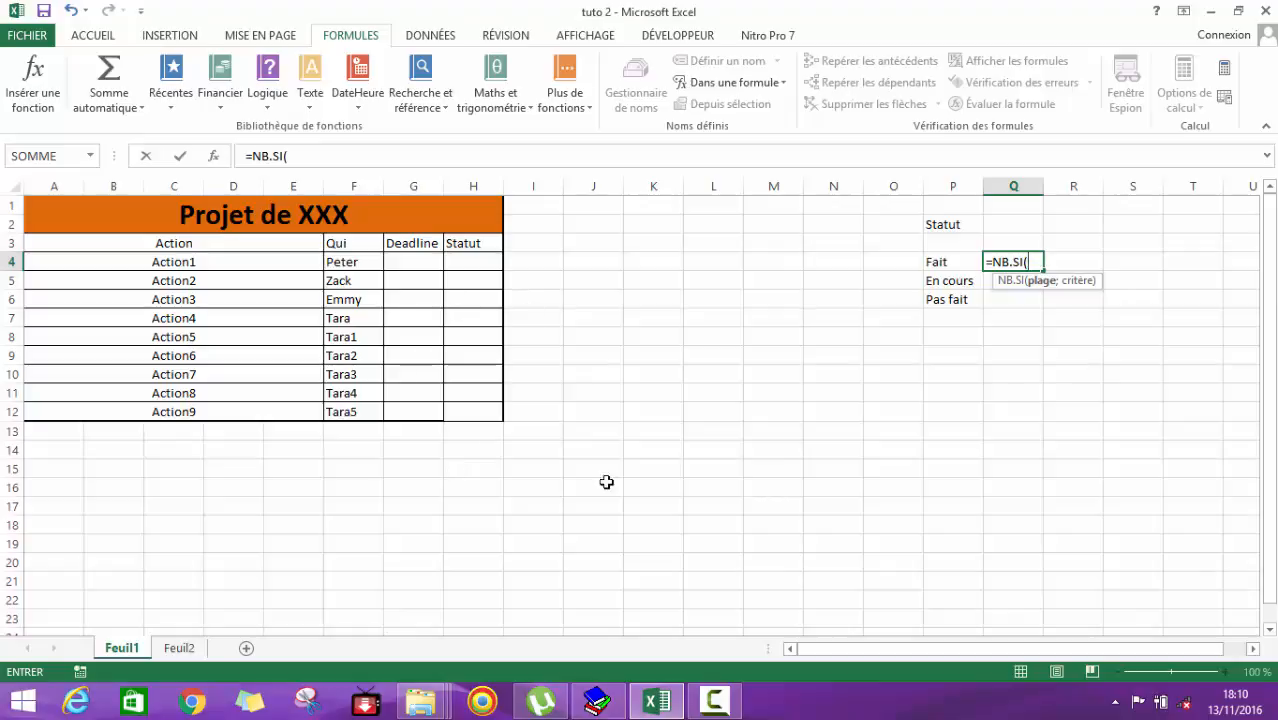
left_click(469, 259)
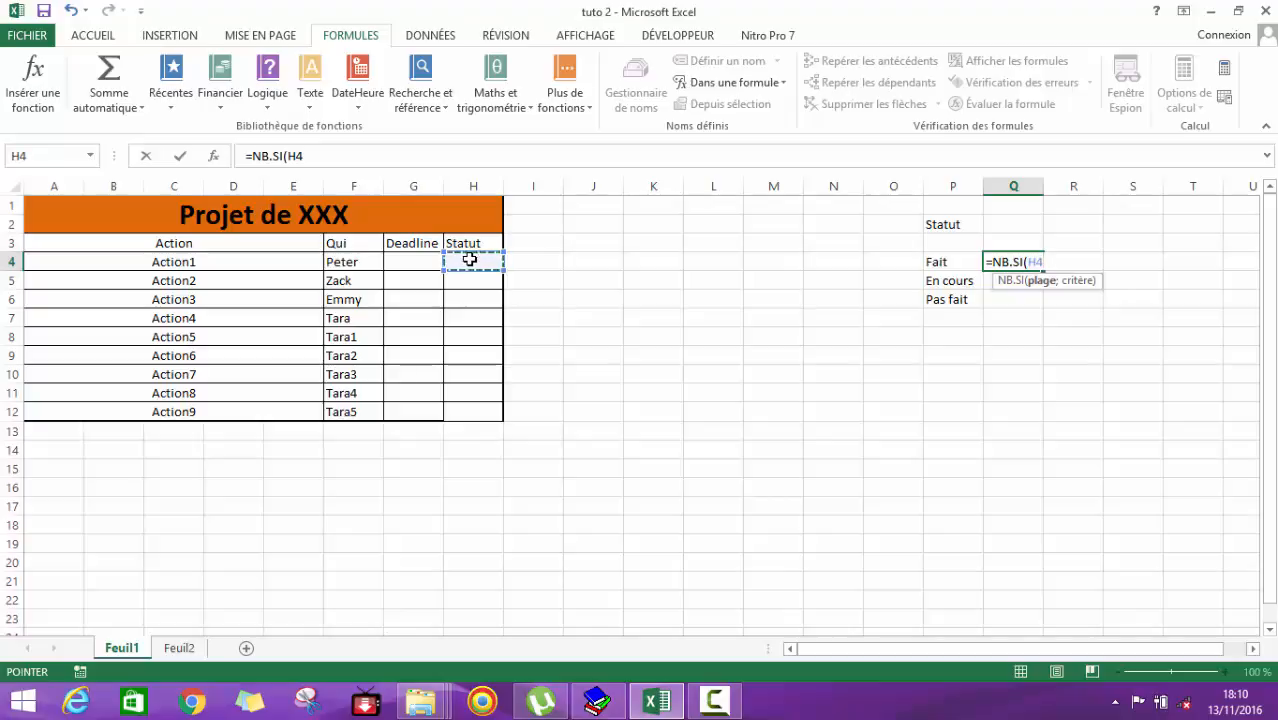
left_click_drag(469, 259, 476, 411)
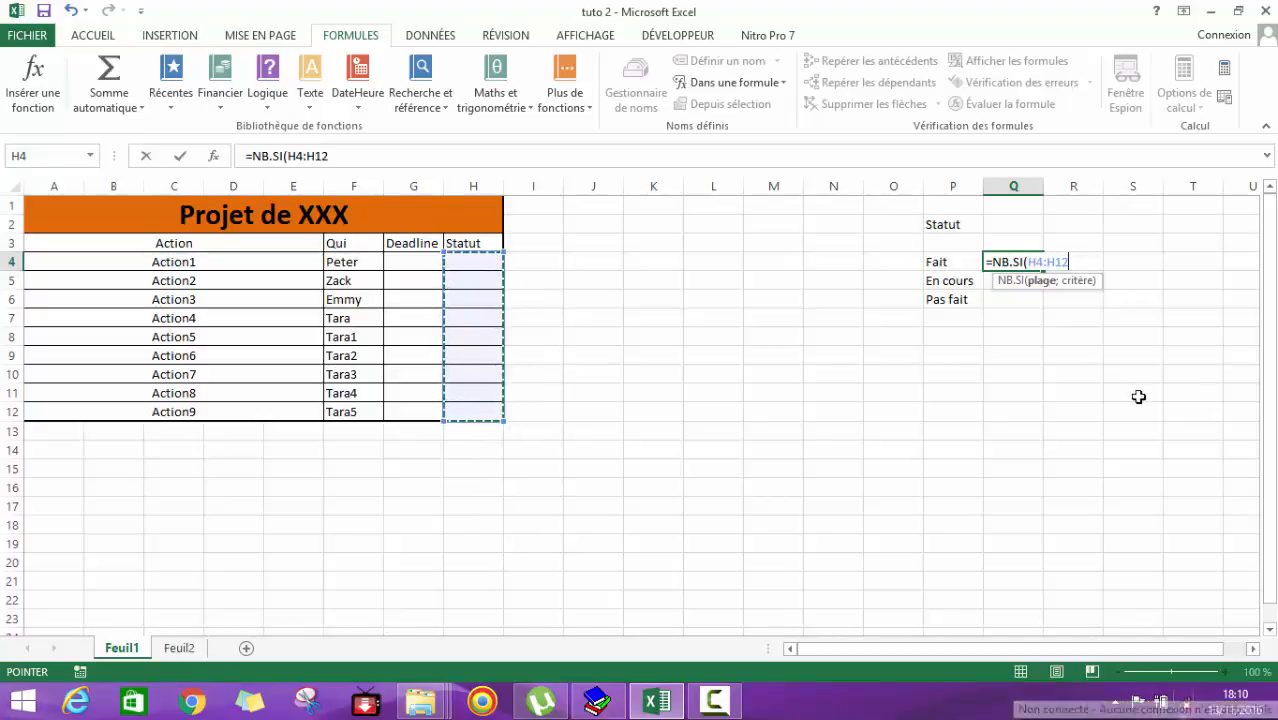
left_click(942, 262)
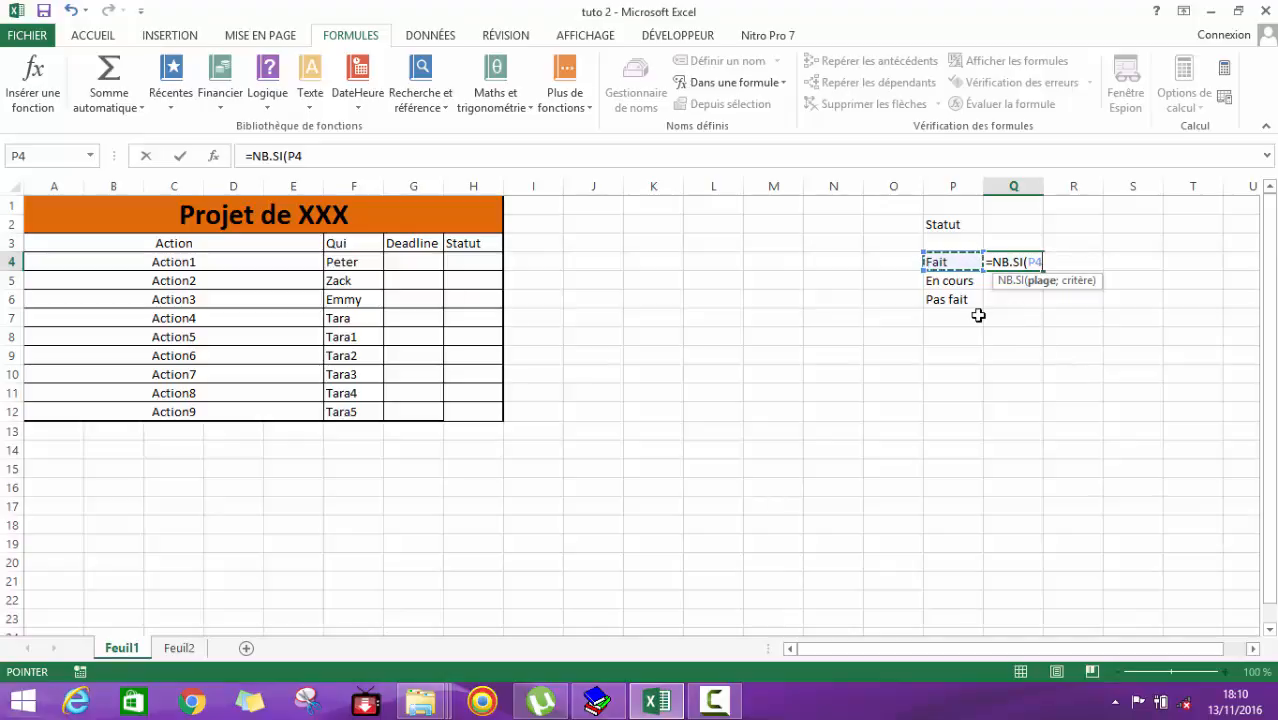
key("BackSpace")
key("BackSpace")
key("BackSpace")
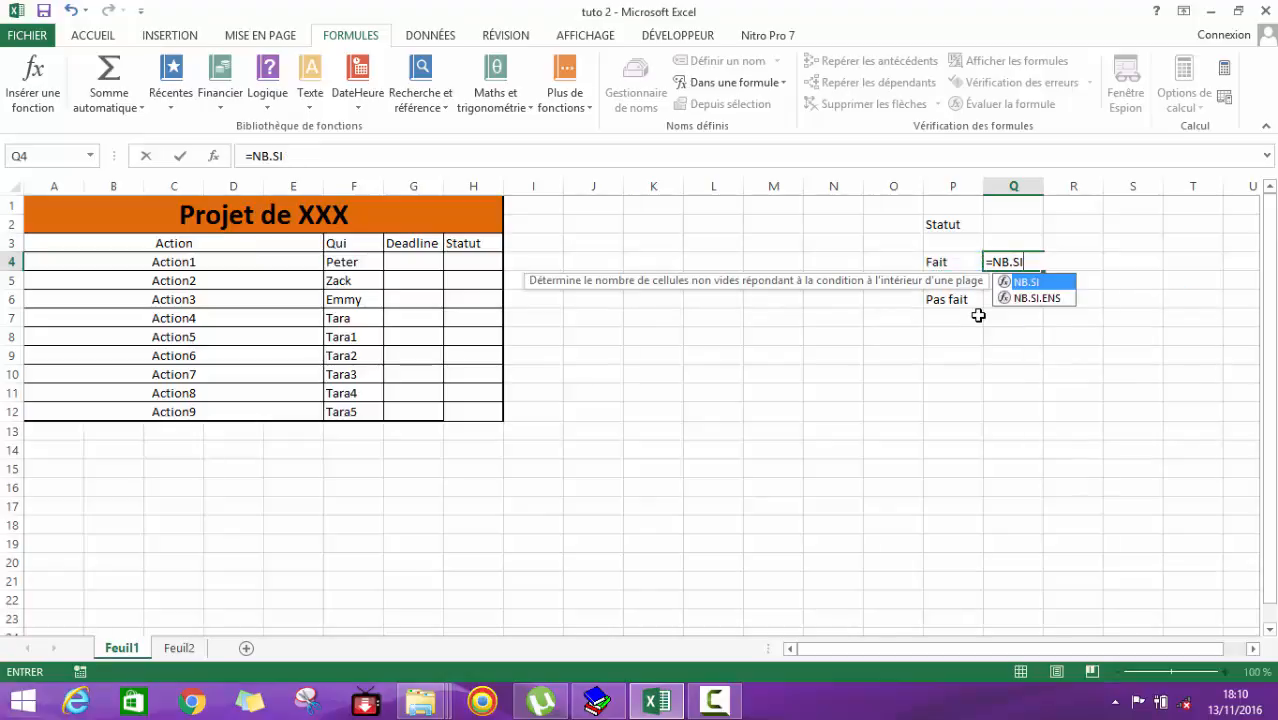
- Complete the NB.SI formula in Q4 with the range H4:H12 and P4 as the criterion
type("(")
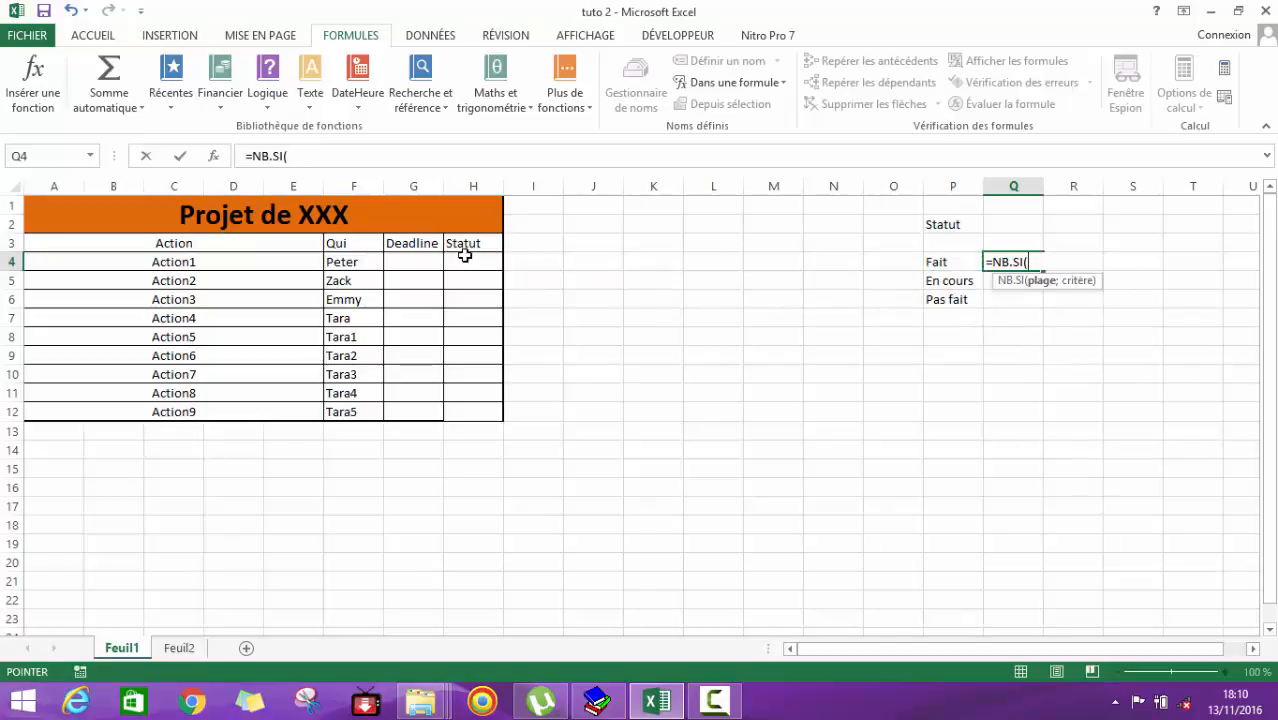
left_click_drag(465, 260, 470, 411)
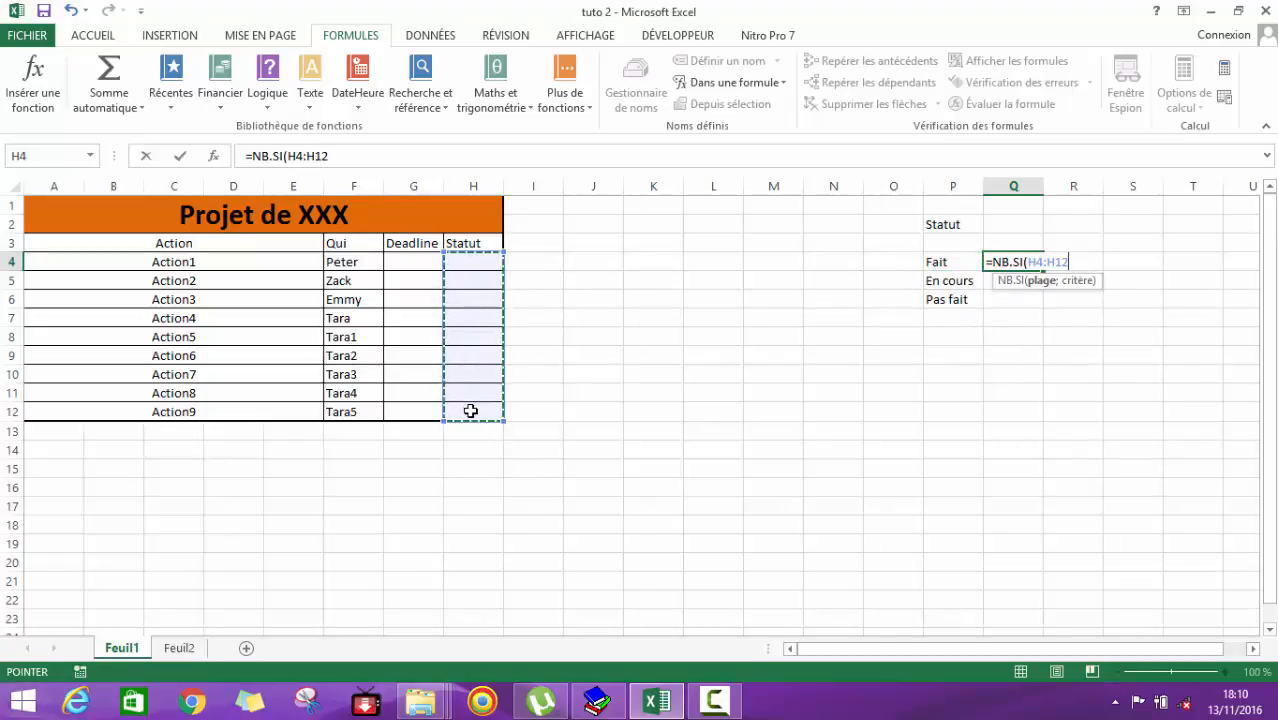
type(",")
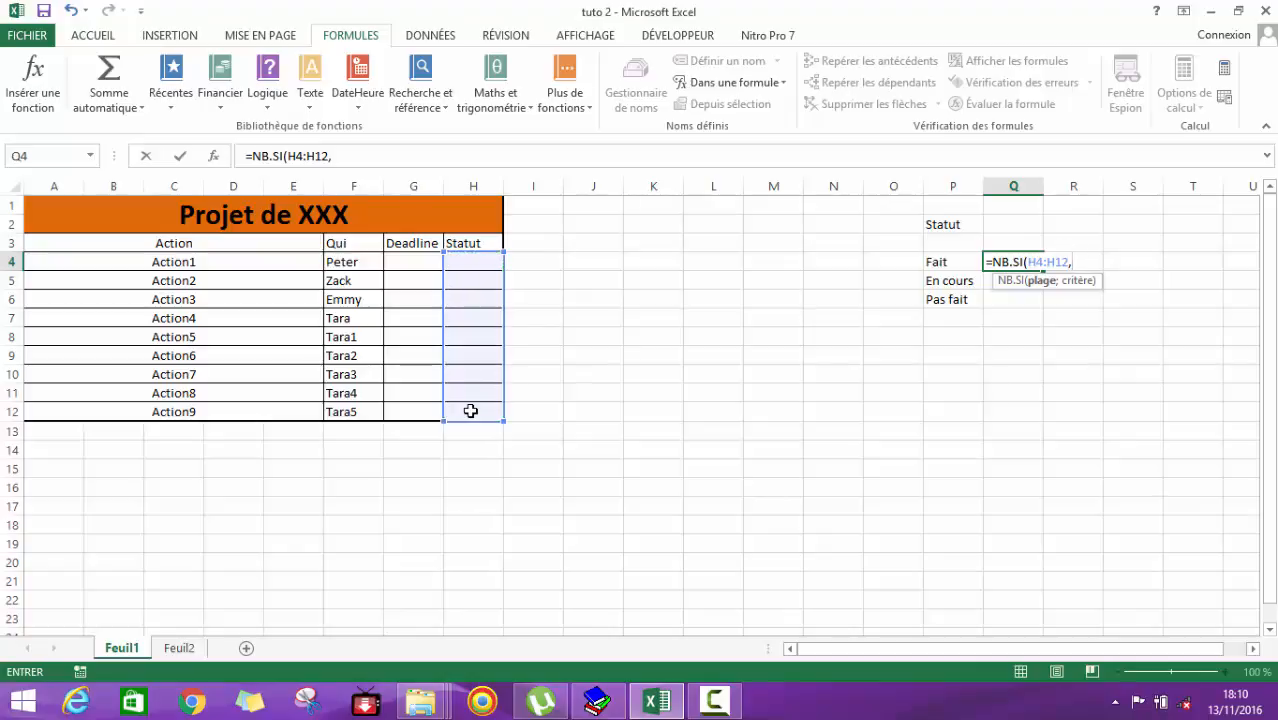
type(";")
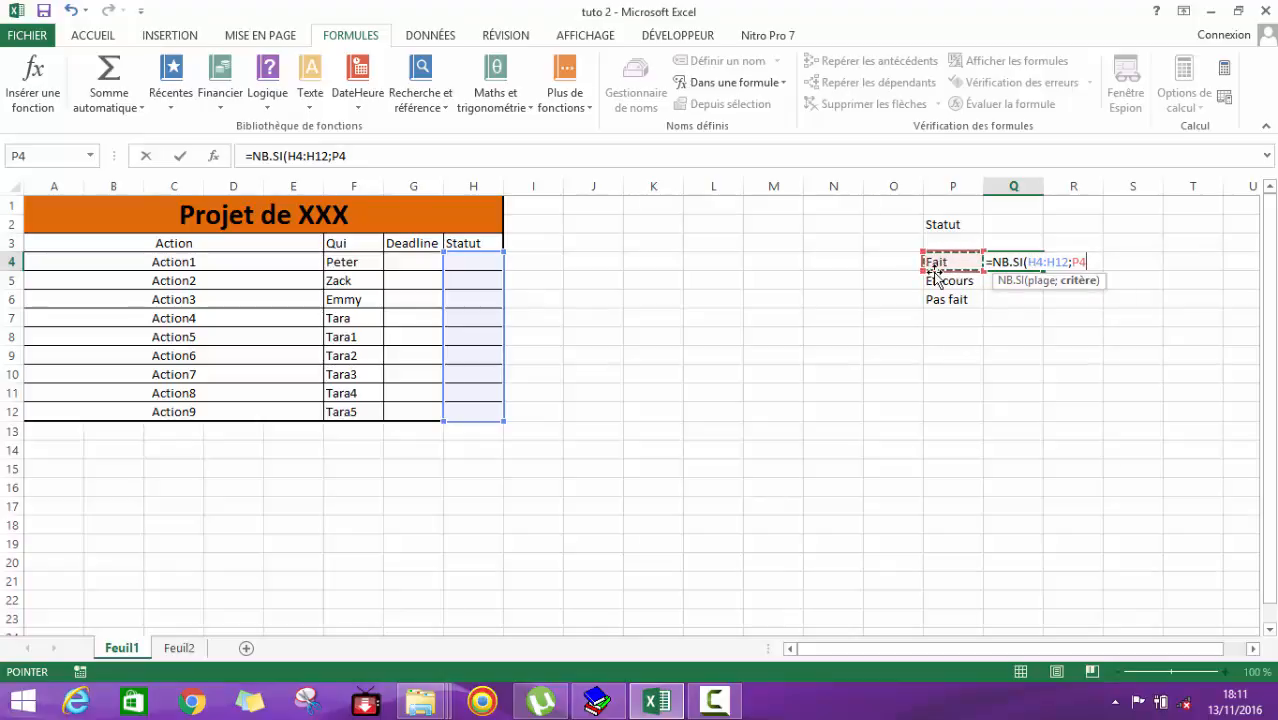
key("Return")
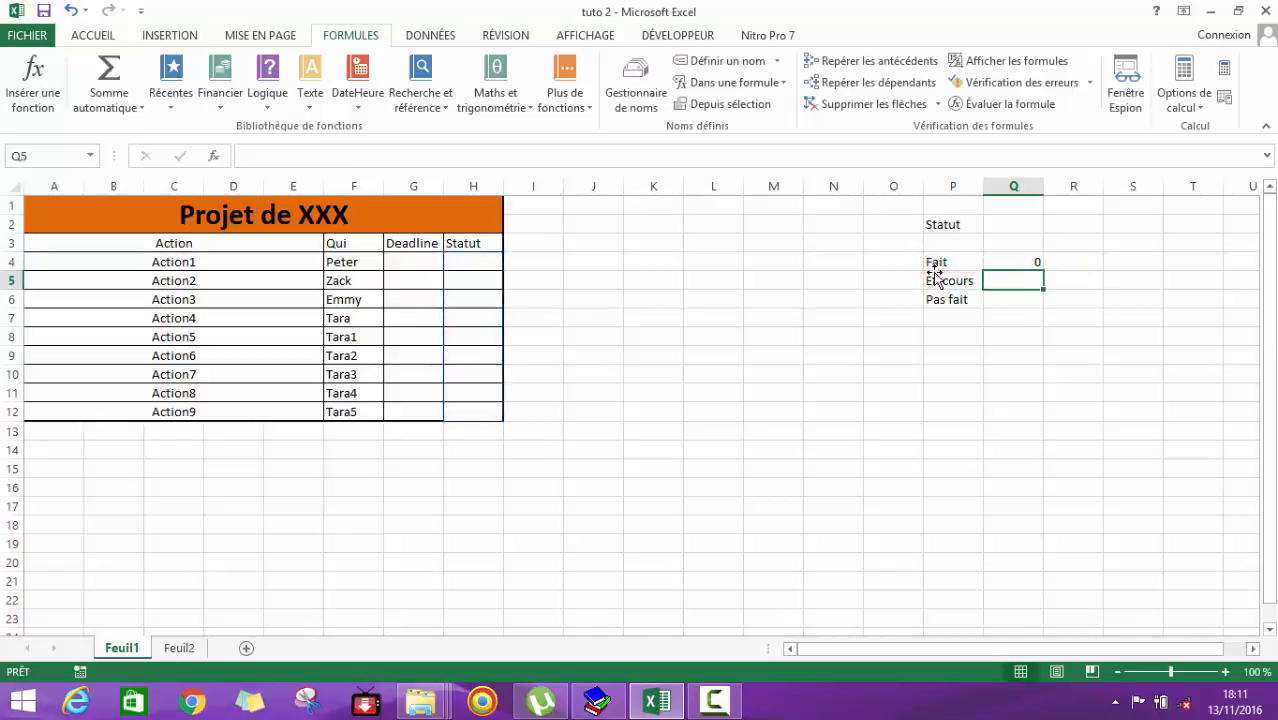
double_click(1004, 283)
type("=")
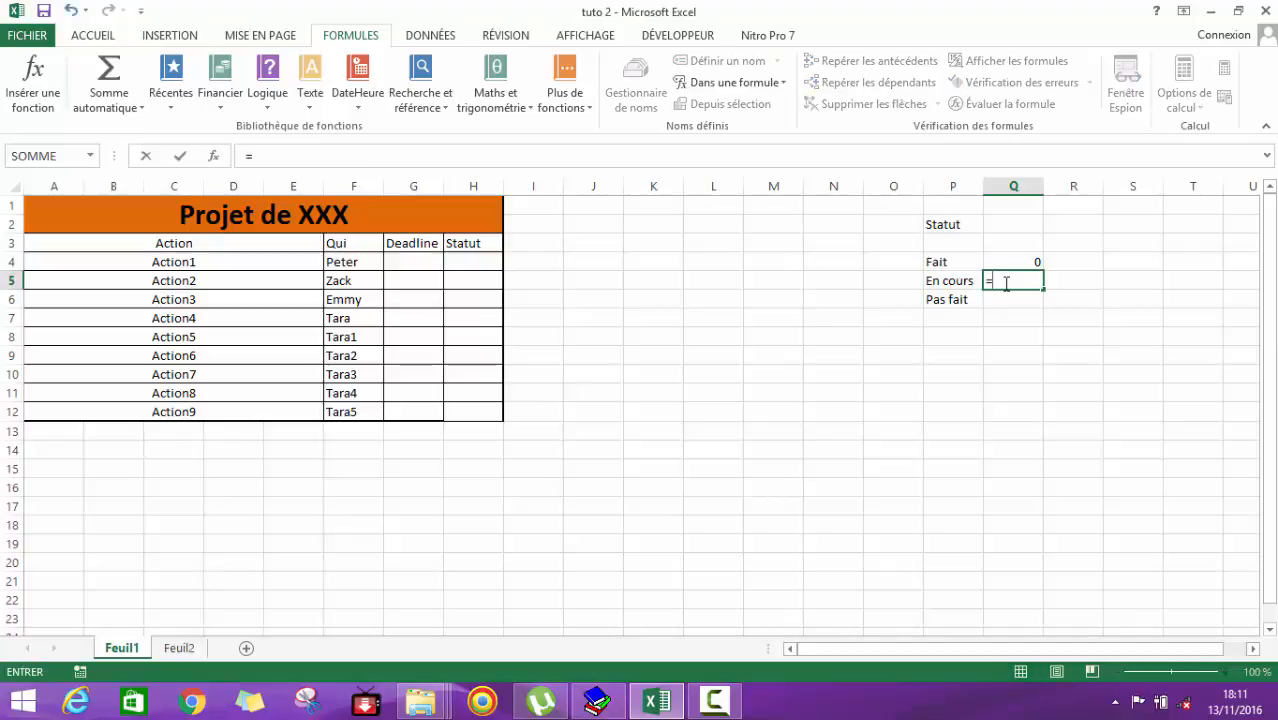
left_click(1011, 260)
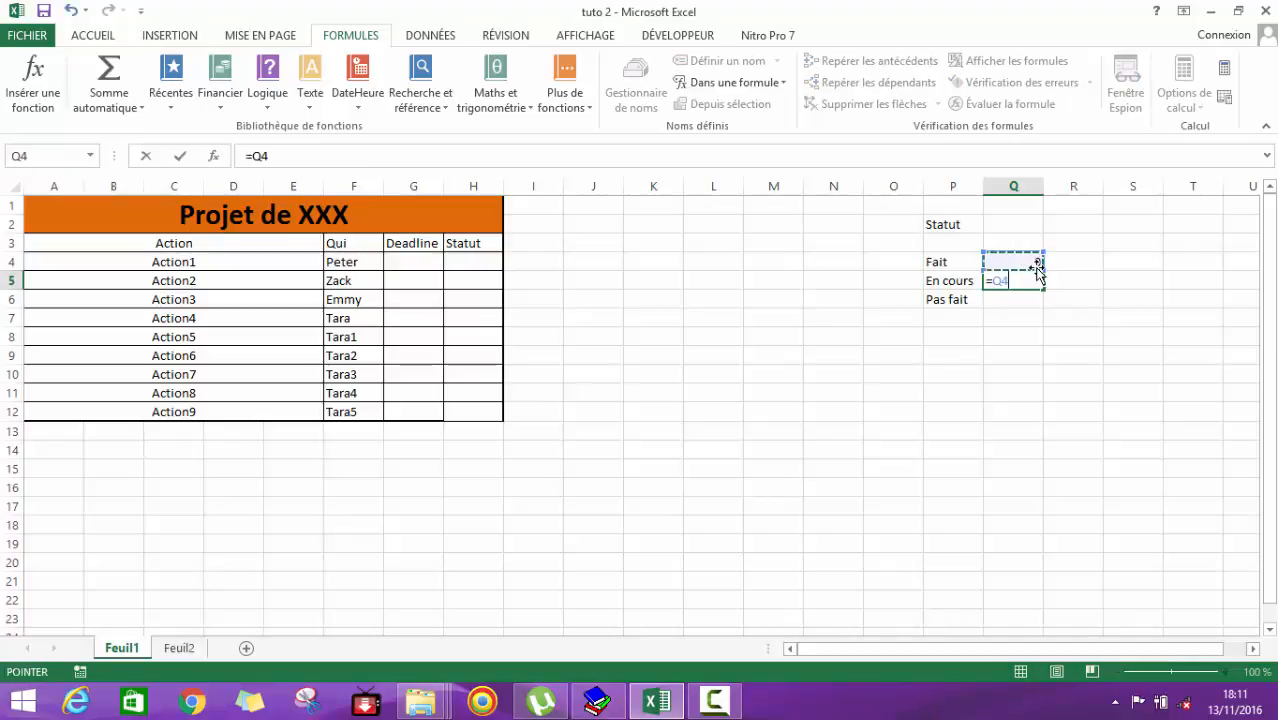
key("BackSpace")
key("BackSpace")
key("BackSpace")
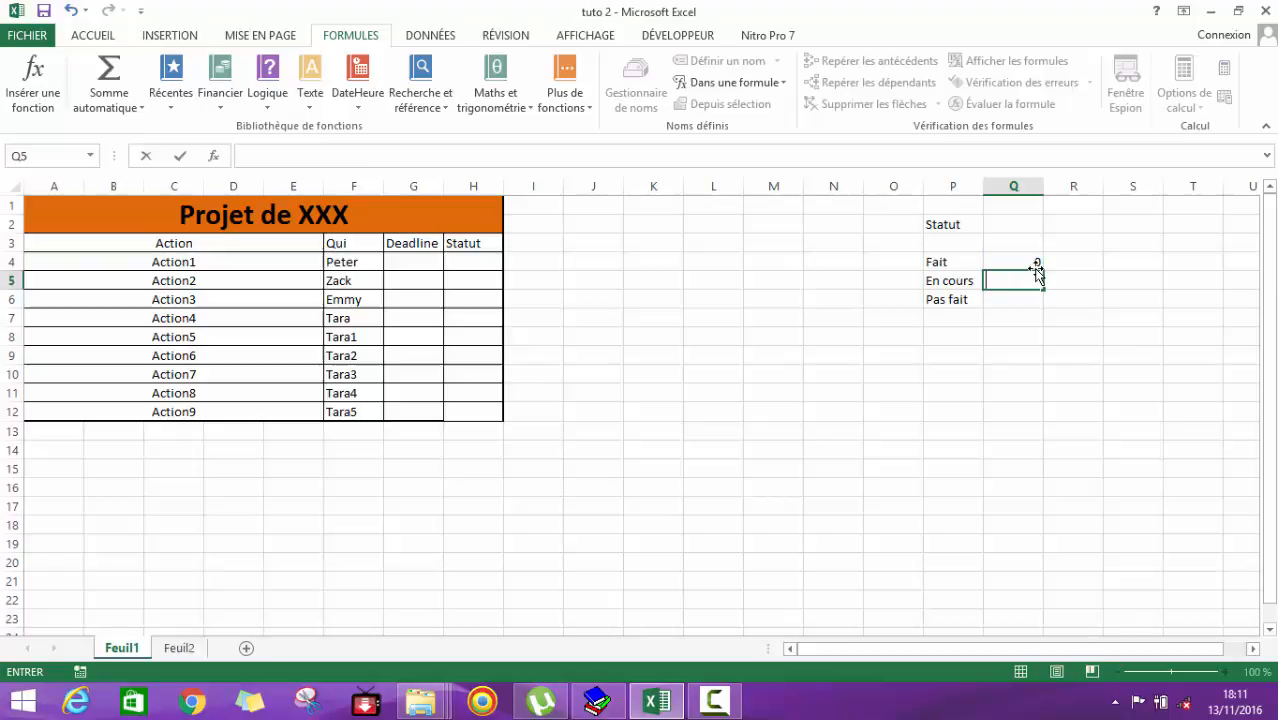
- Copy the counting formula from Q4 down to Q5:Q6 for En cours and Pas fait
left_click(988, 322)
left_click(1038, 265)
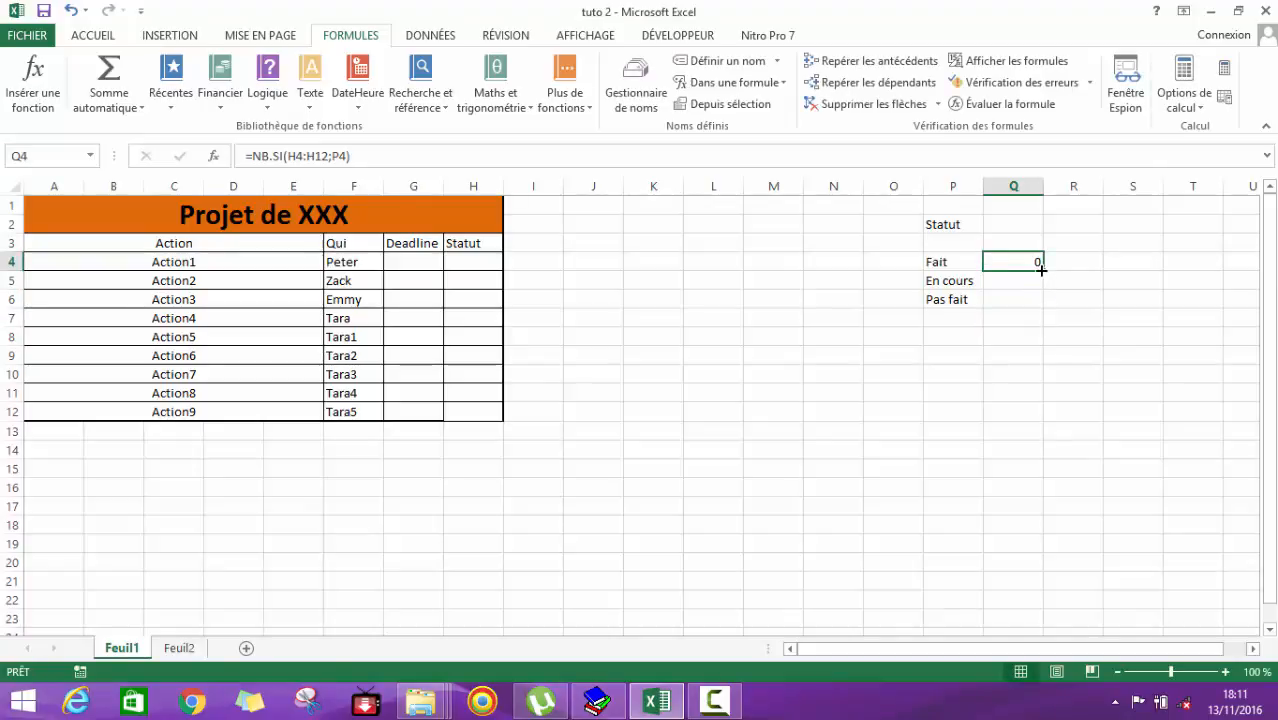
left_click_drag(1040, 268, 1042, 308)
- Check the ranges and criteria in the copied NB.SI formulas in cells Q5 and Q6
double_click(1025, 281)
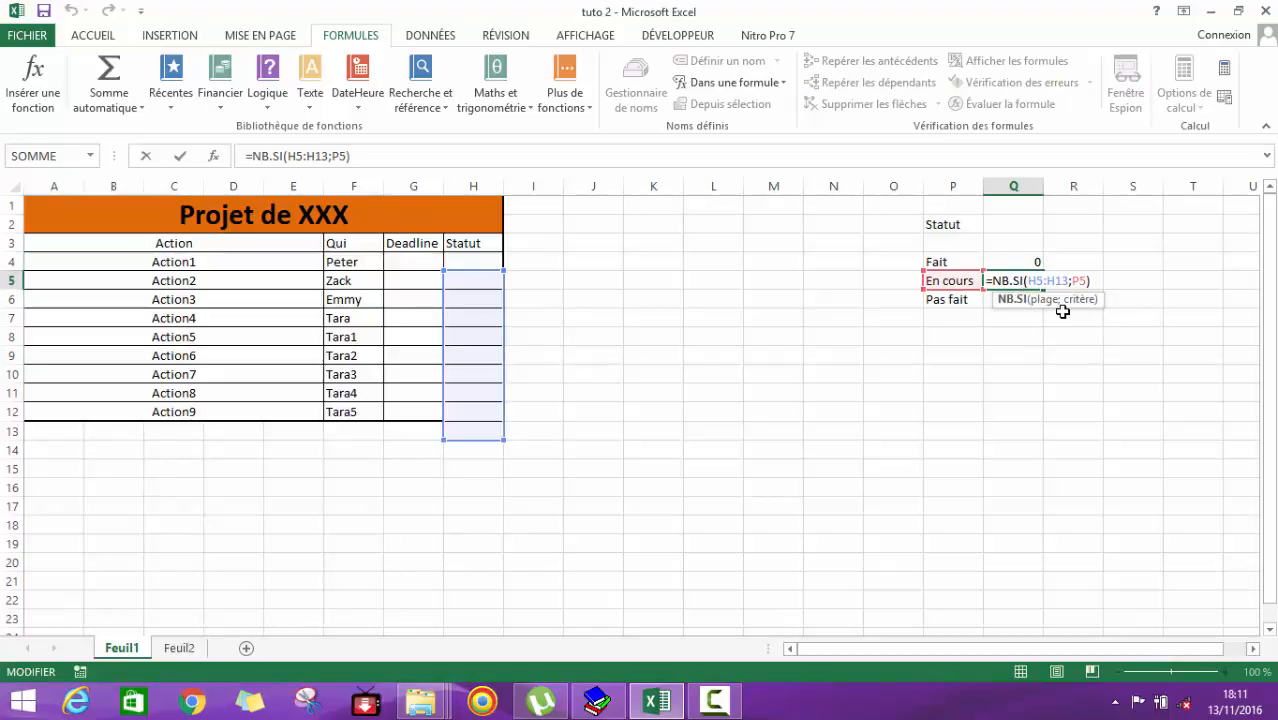
key("Return")
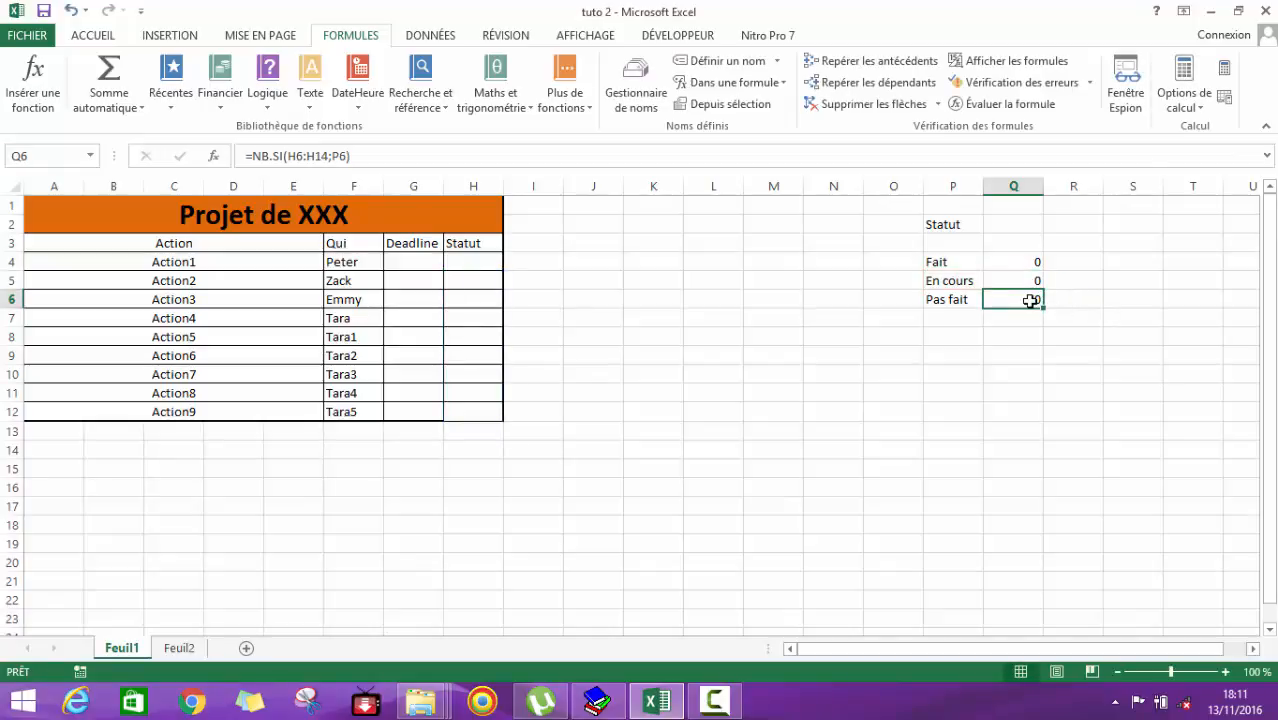
double_click(1030, 300)
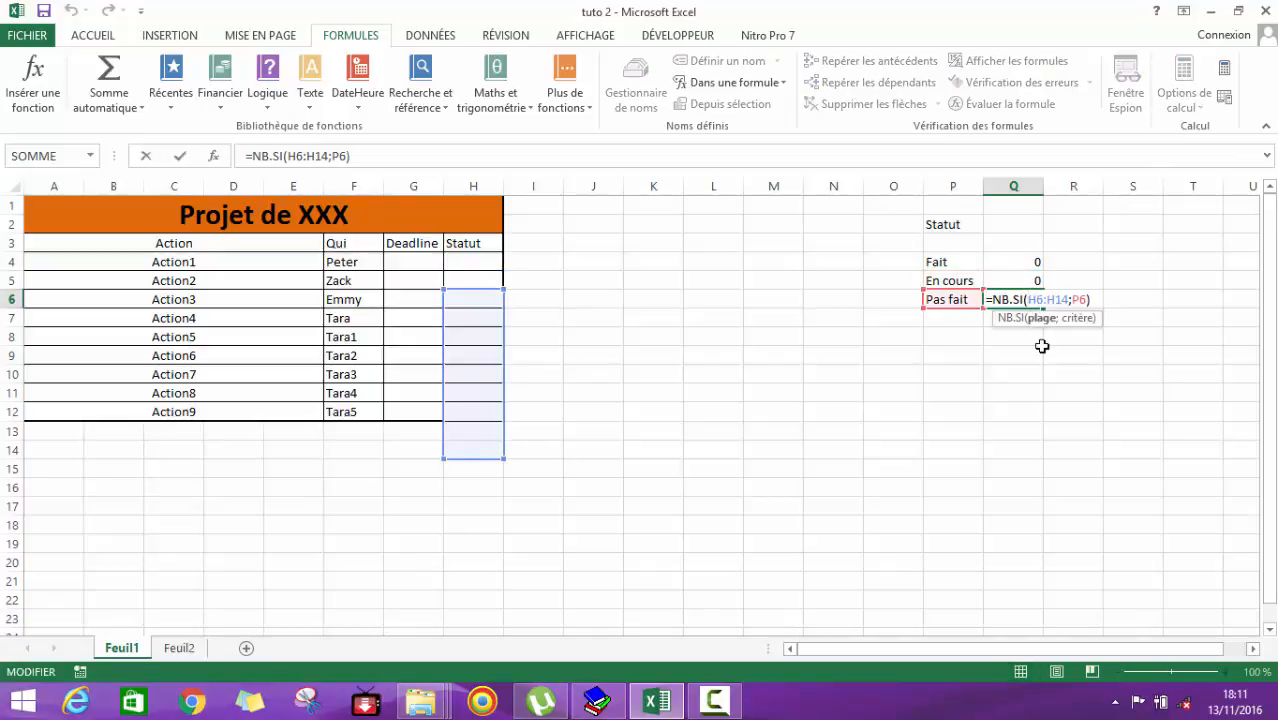
key("Return")
- Set Action1's status in H4 to Fait and check the Fait count in Q4
left_click(471, 245)
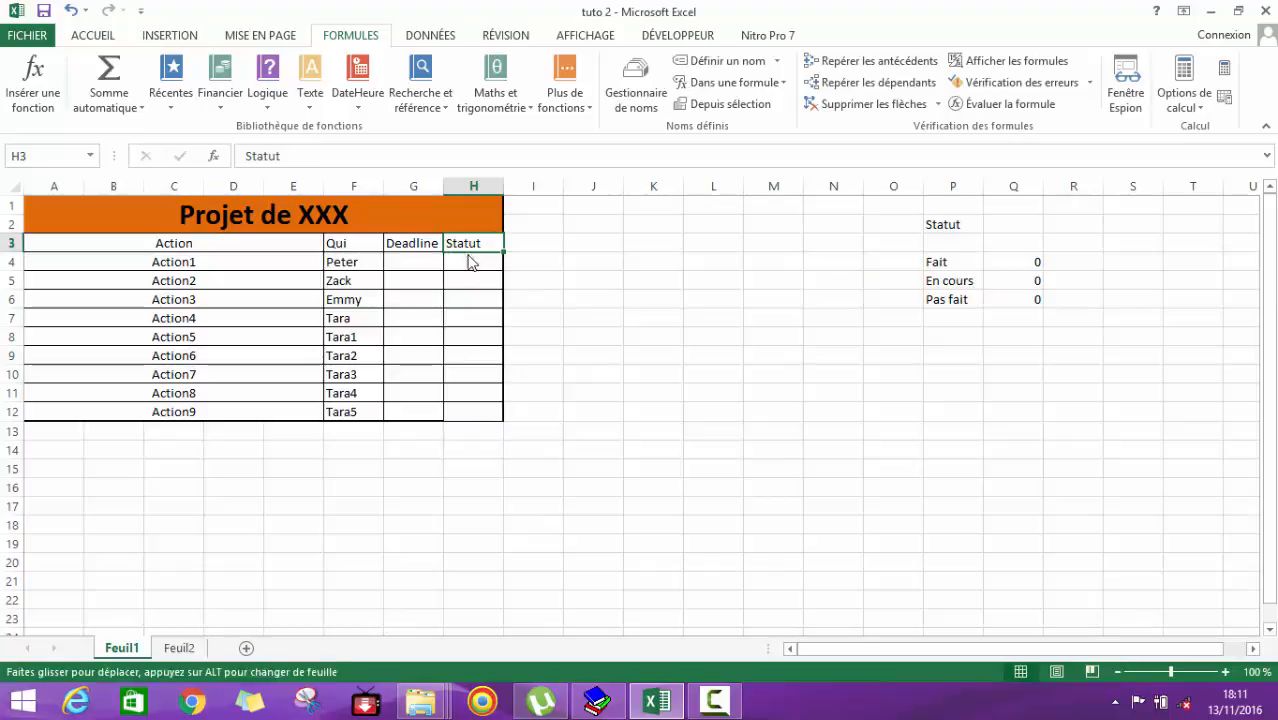
left_click(485, 262)
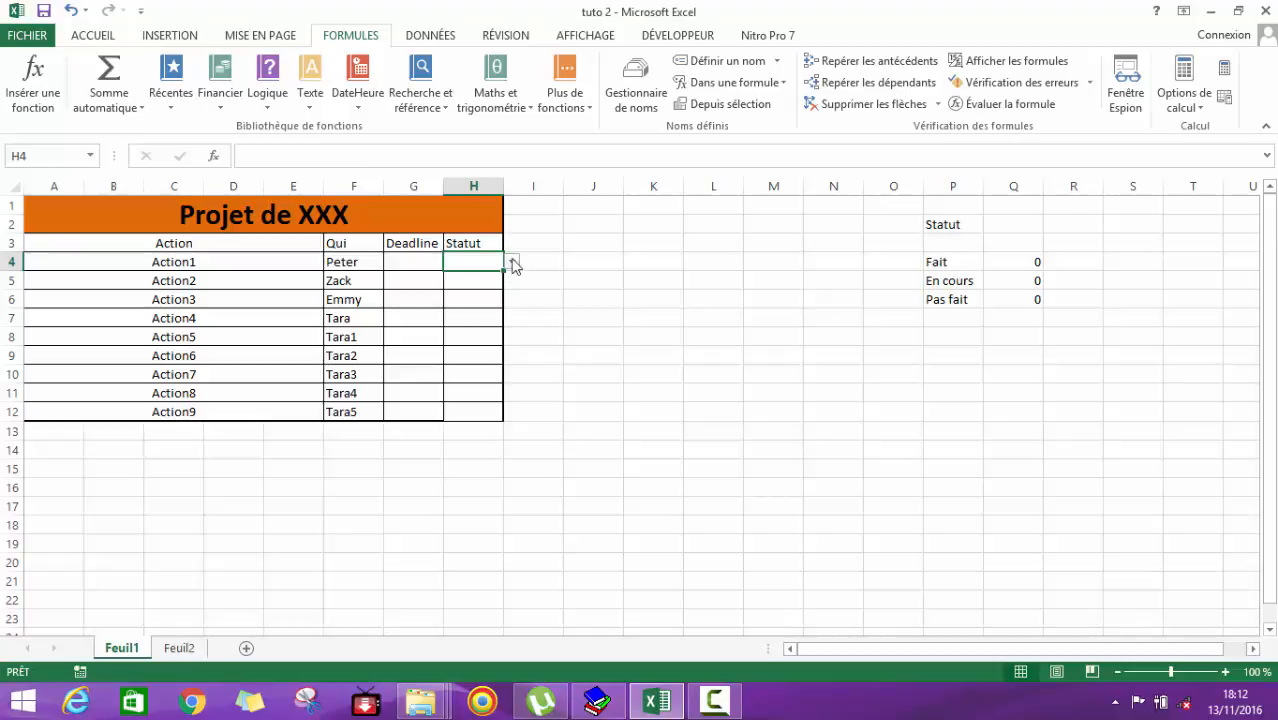
left_click(511, 262)
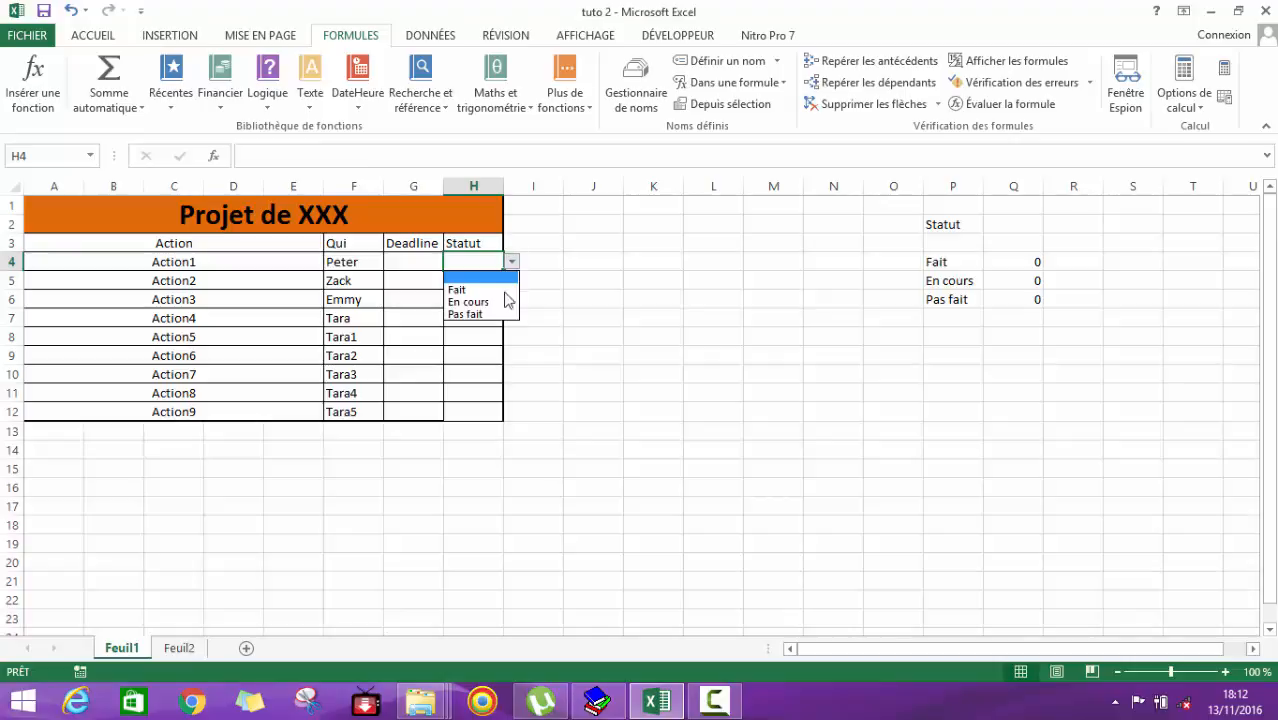
left_click(468, 289)
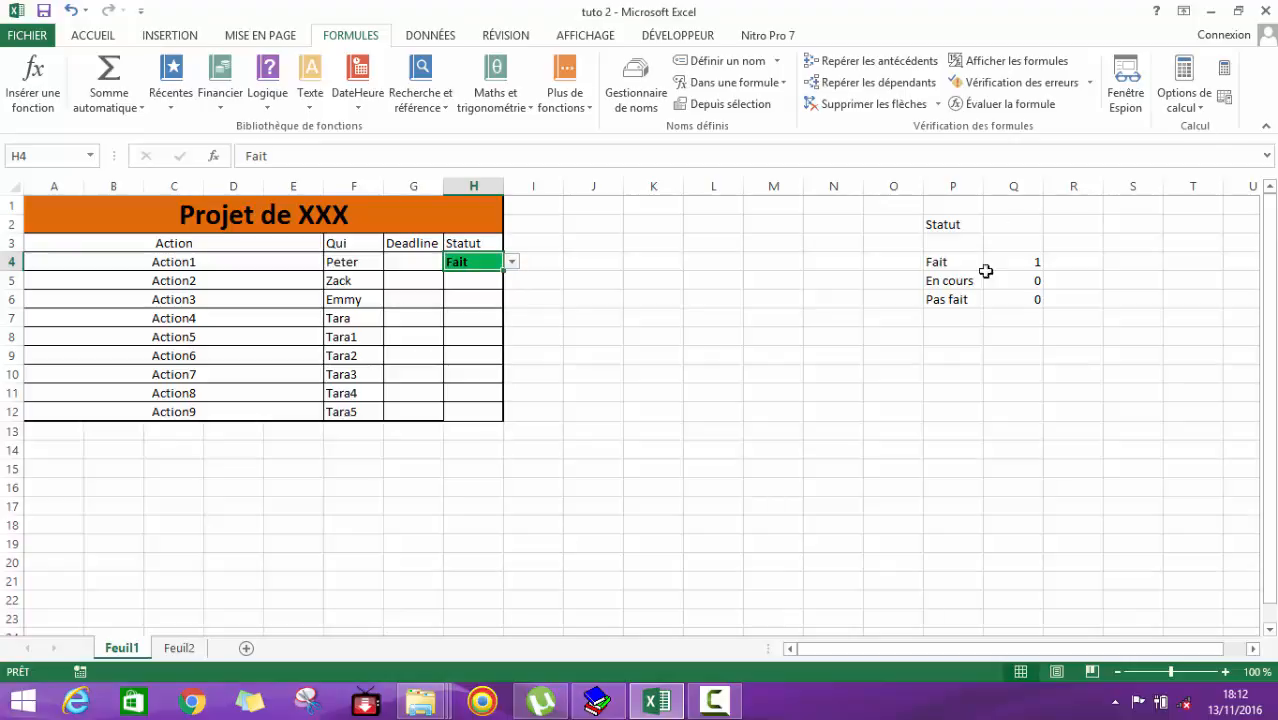
left_click(947, 268)
left_click(1025, 265)
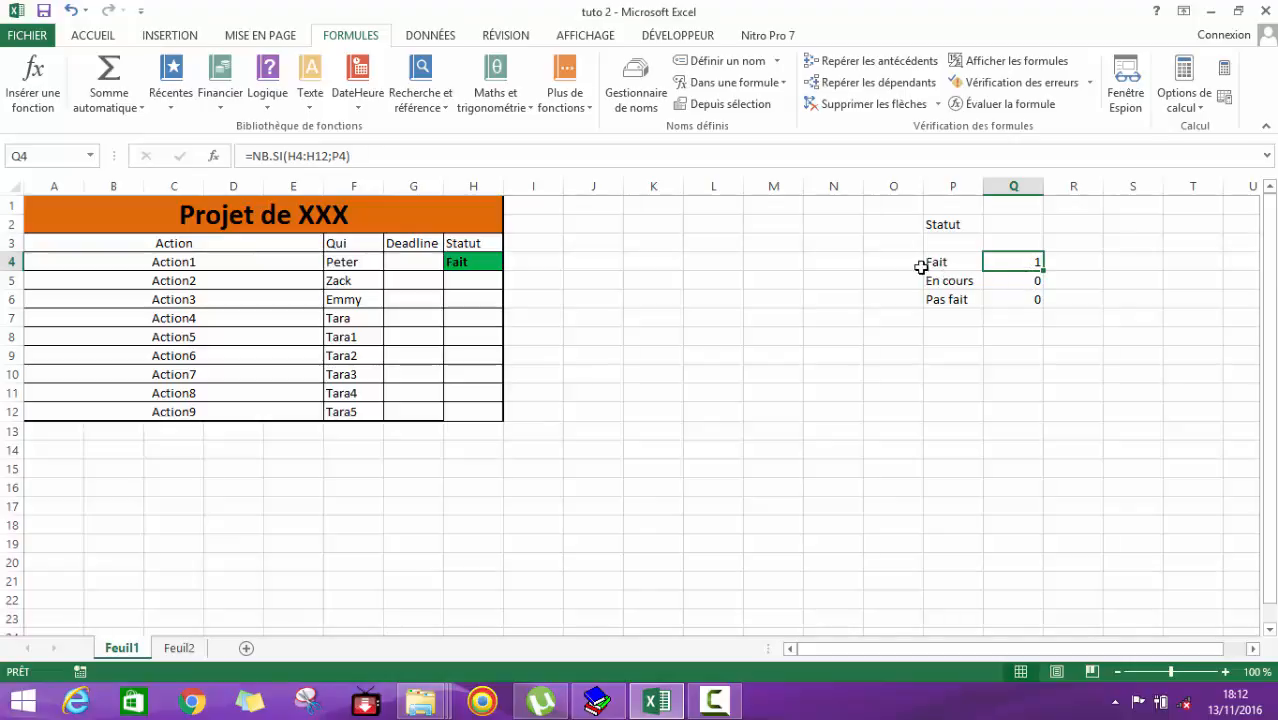
- Fill the Fait status from H4 down through H12 for the remaining actions
left_click(465, 282)
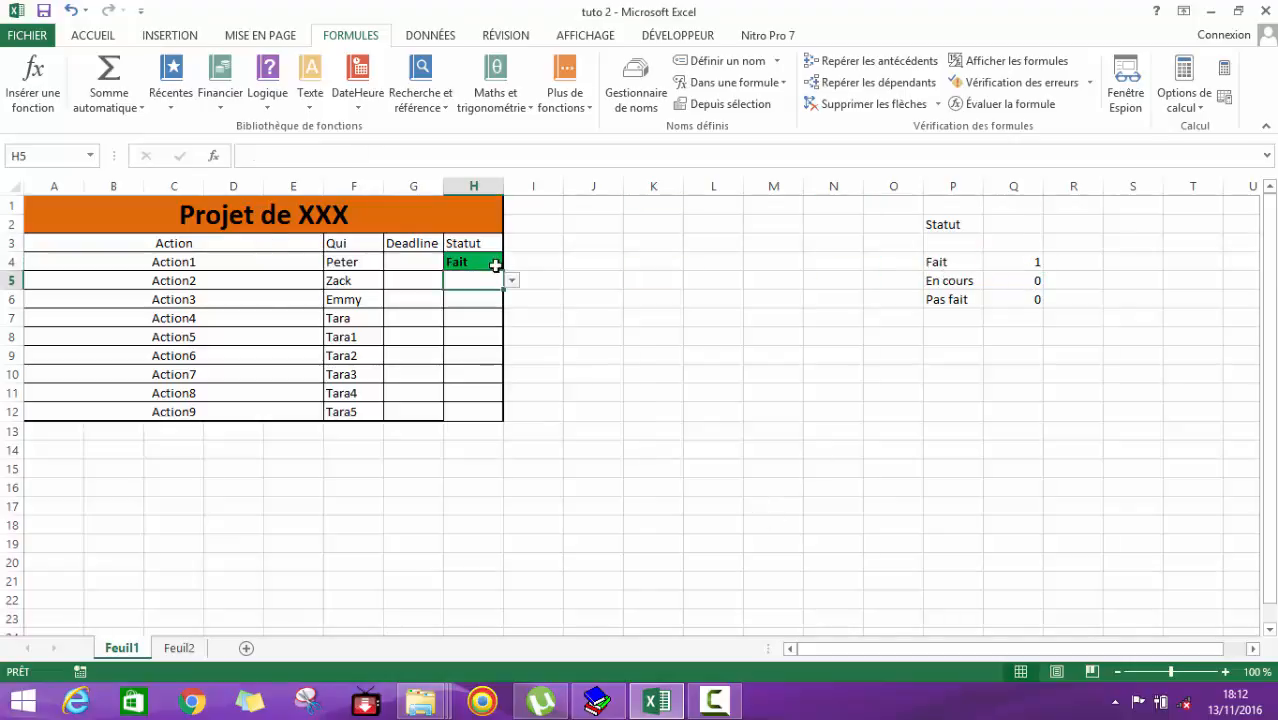
left_click(495, 264)
left_click_drag(503, 271, 444, 601)
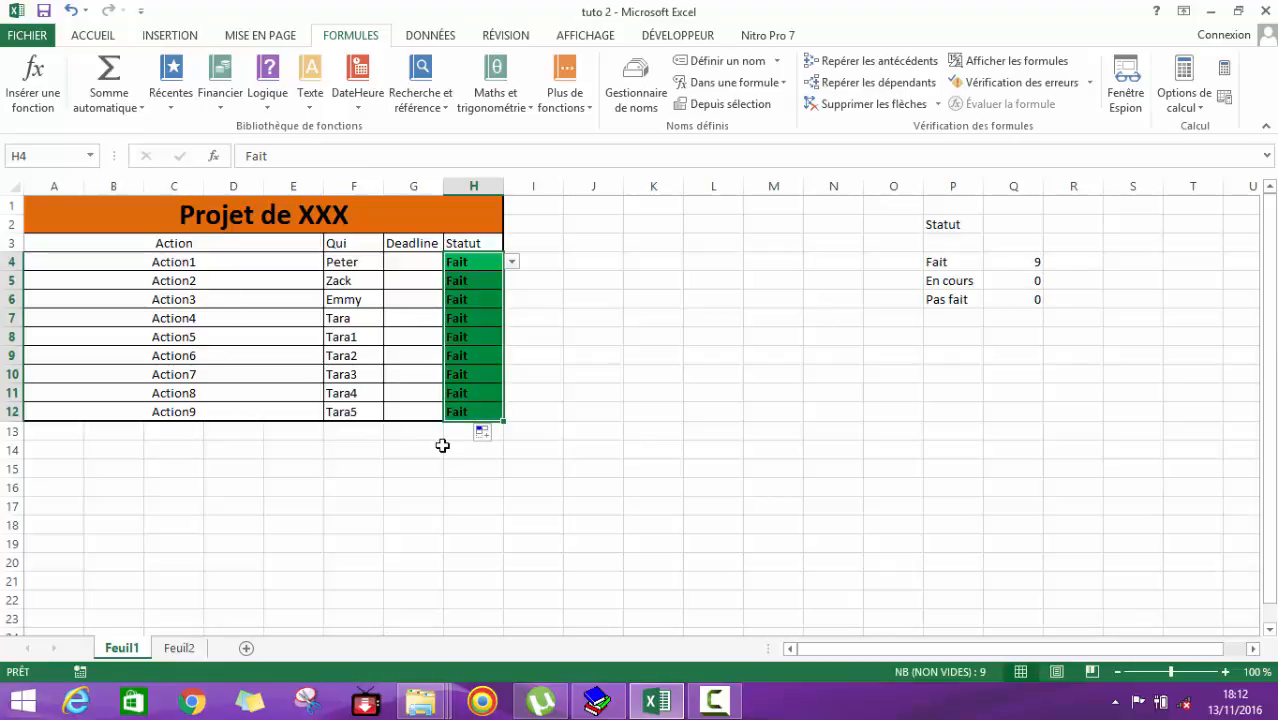
- Change Action2's status to En cours and Action5's status to Pas fait
left_click(491, 285)
left_click(511, 281)
left_click(470, 318)
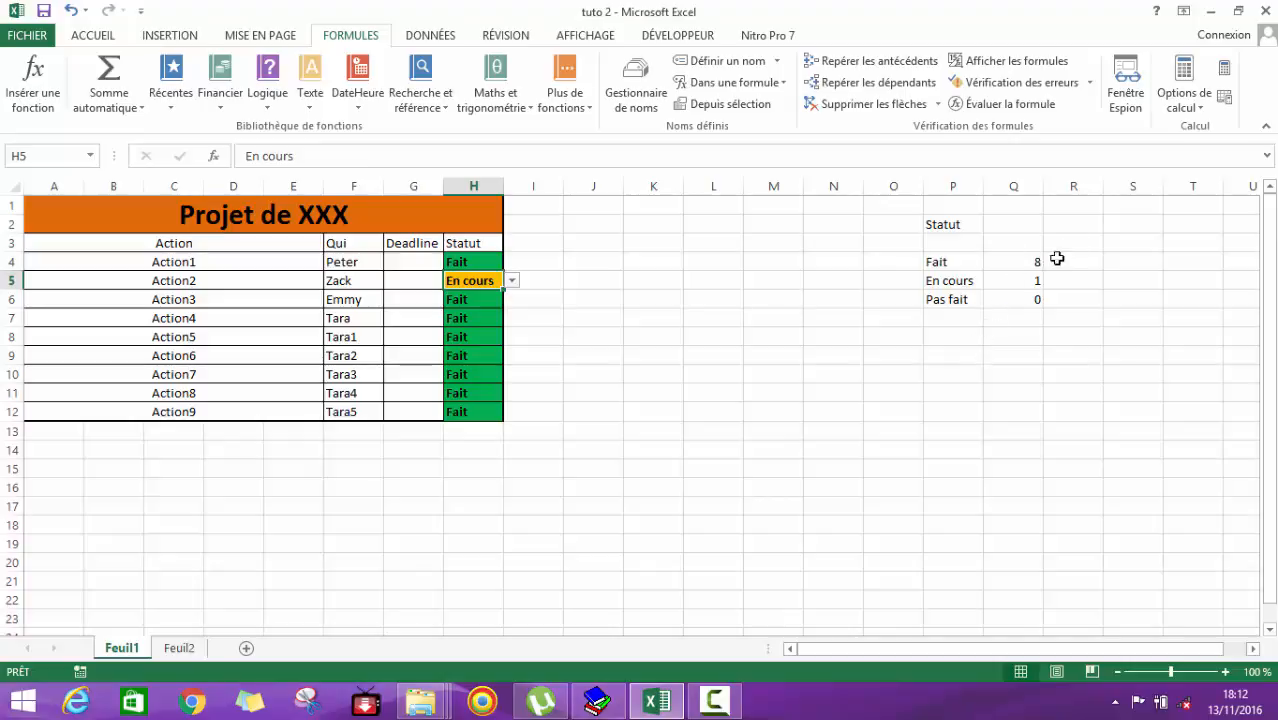
left_click(459, 336)
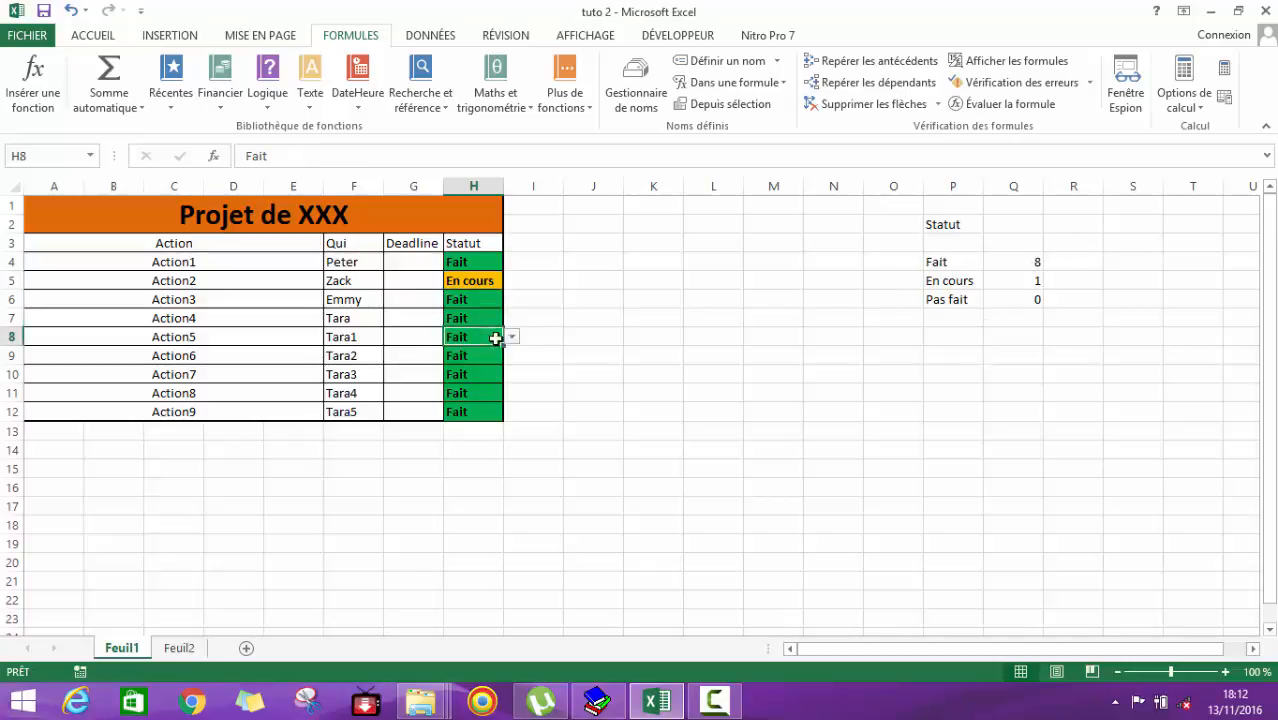
left_click(511, 338)
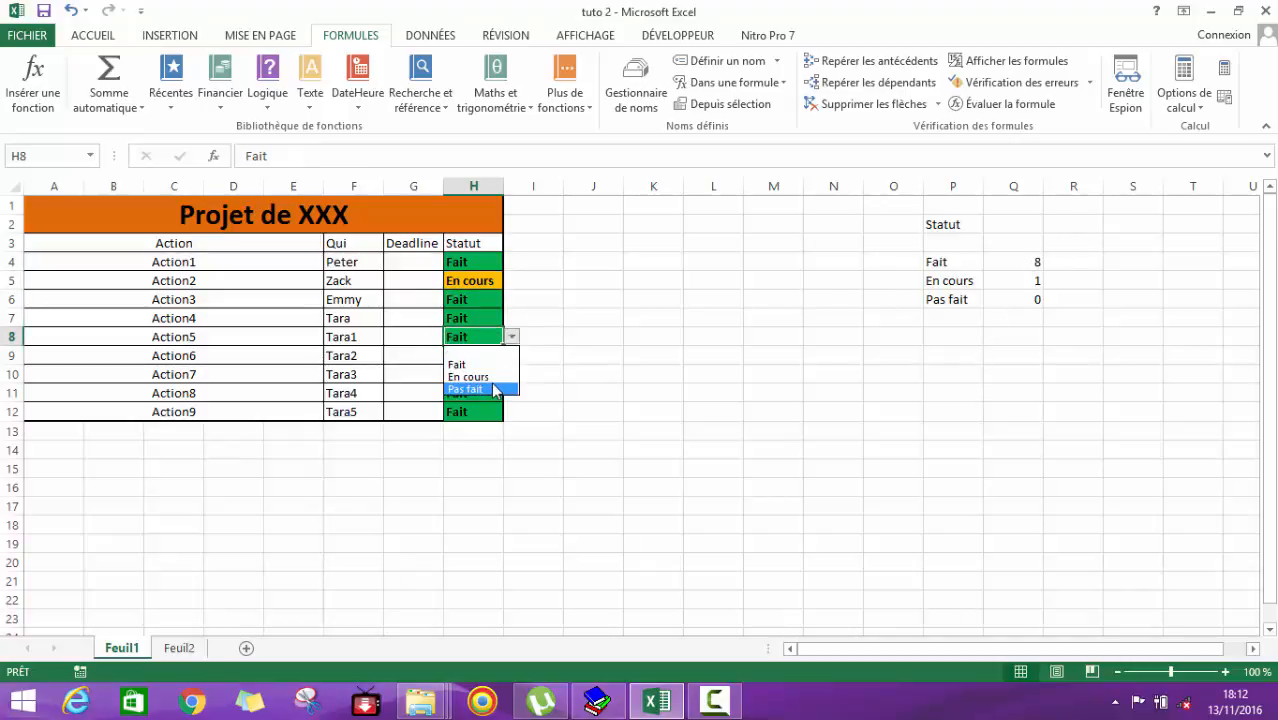
left_click(496, 390)
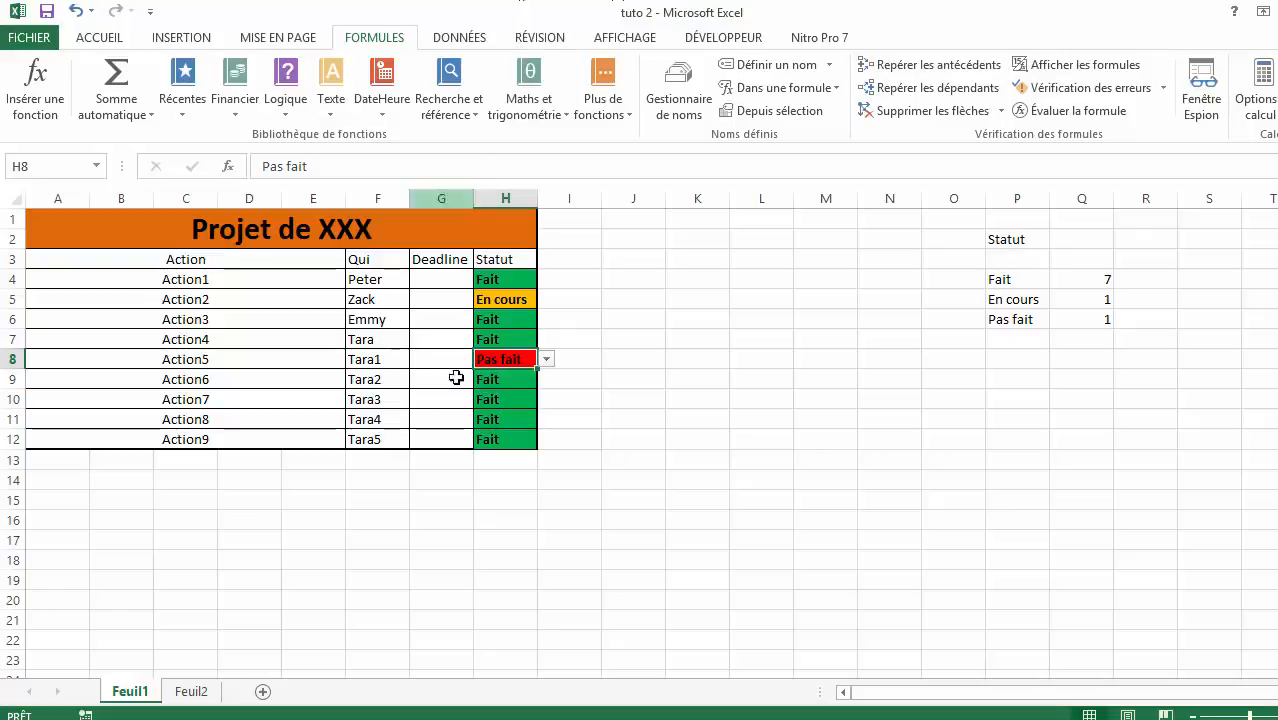
- Change Action7's status in H10 to En cours
left_click(509, 398)
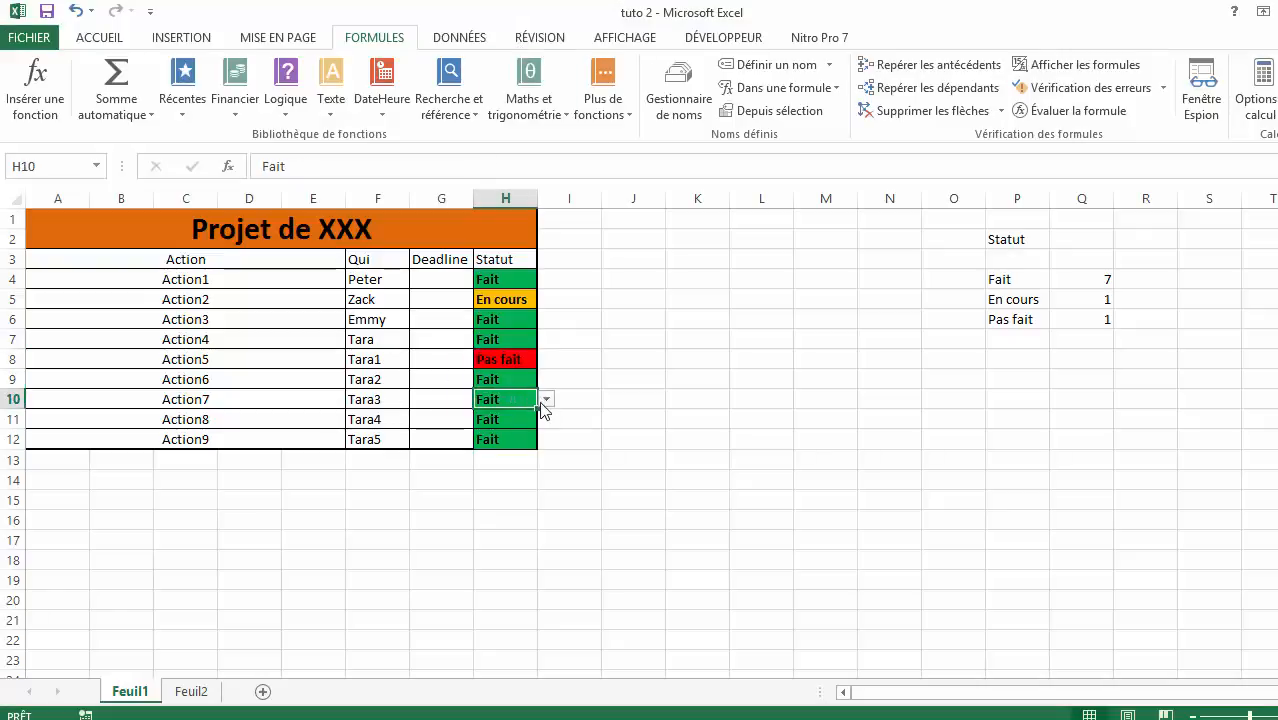
left_click(545, 402)
left_click(530, 442)
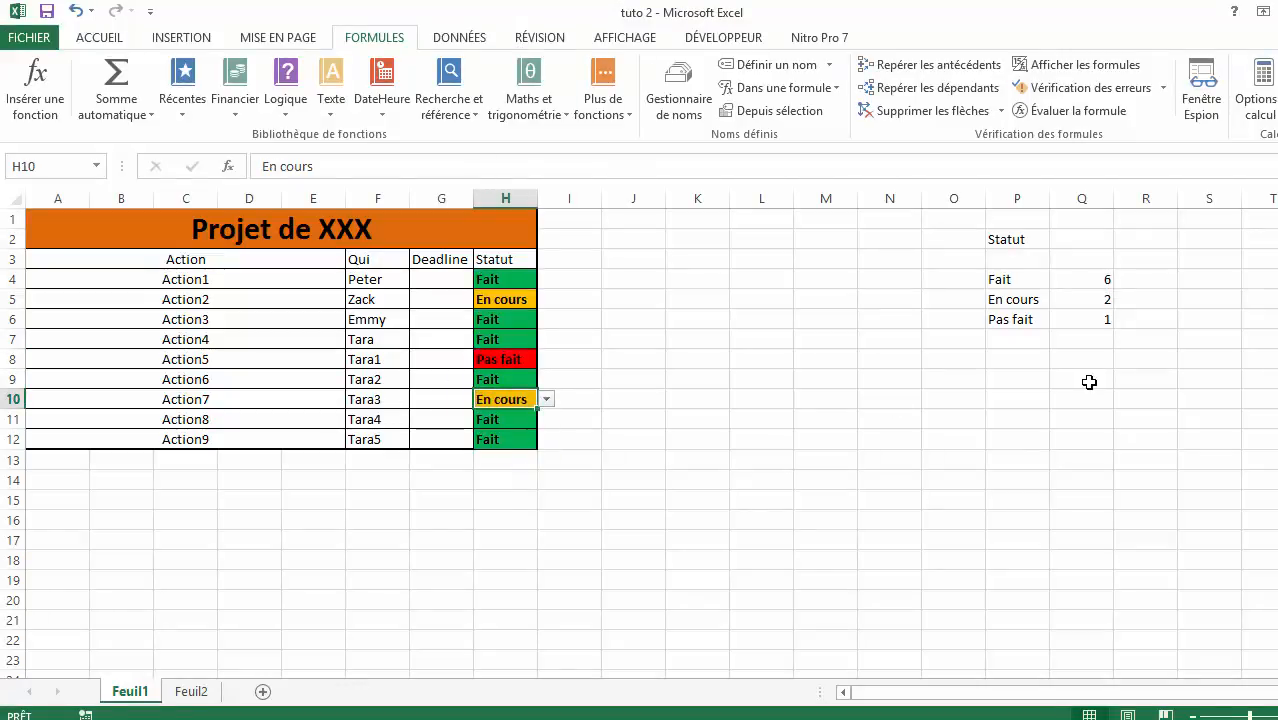
- Rename the Feuil2 sheet as Dashbord
left_click(200, 692)
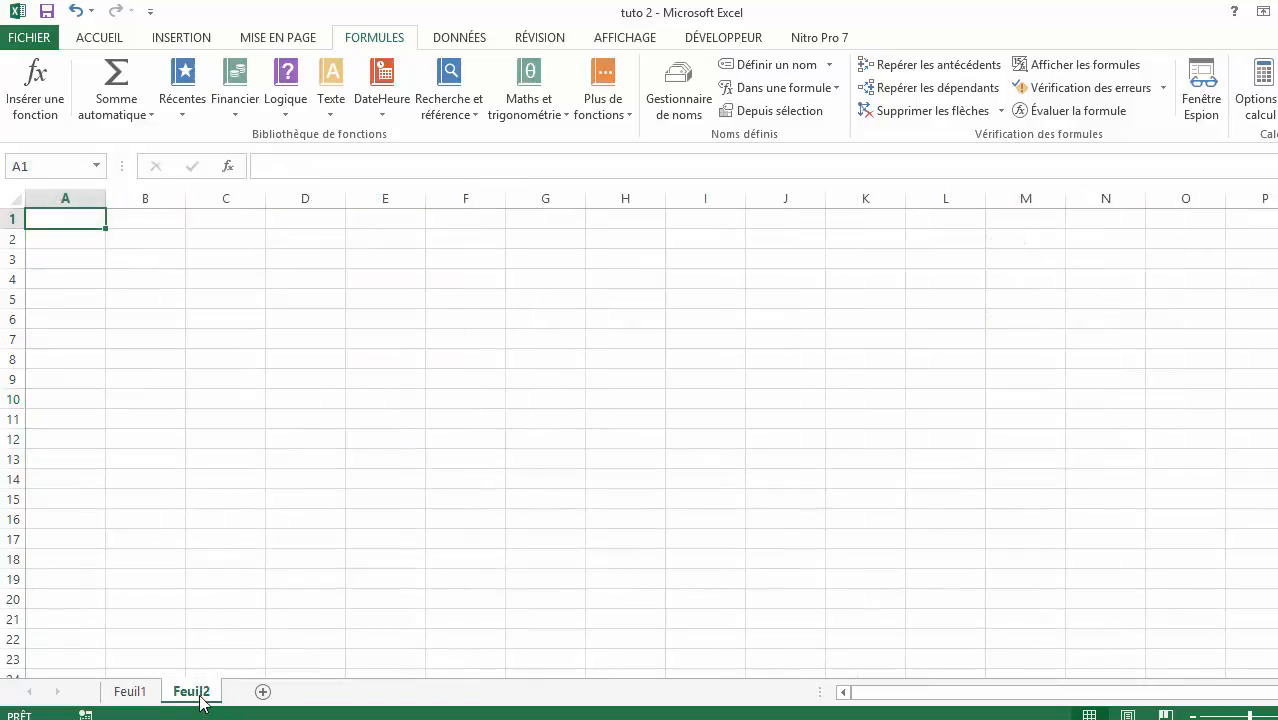
right_click(200, 692)
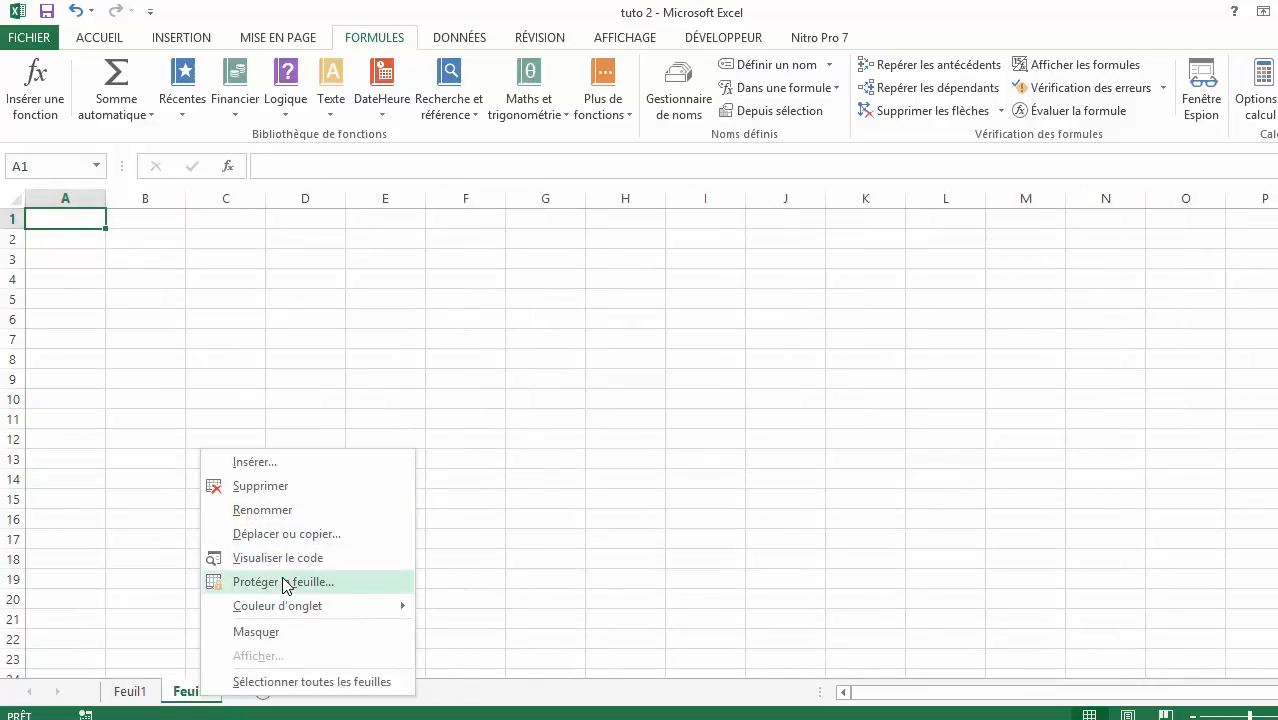
left_click(305, 512)
key("BackSpace")
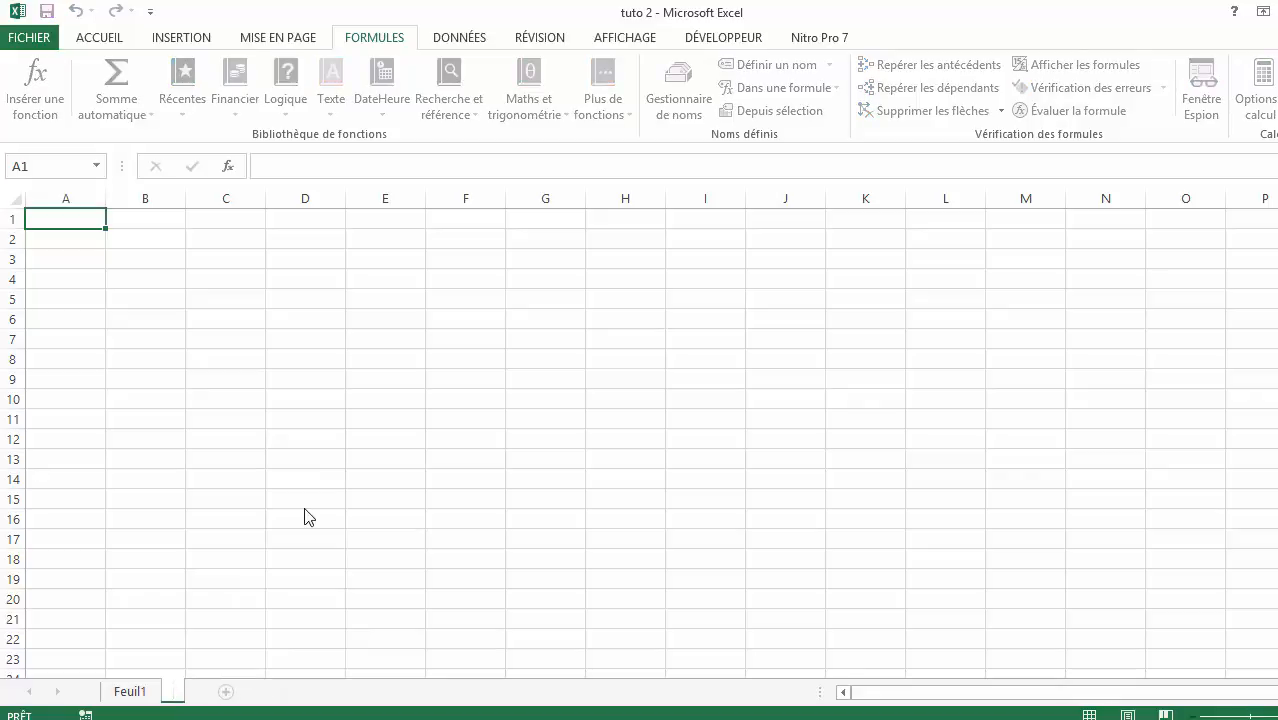
type("Dashbord")
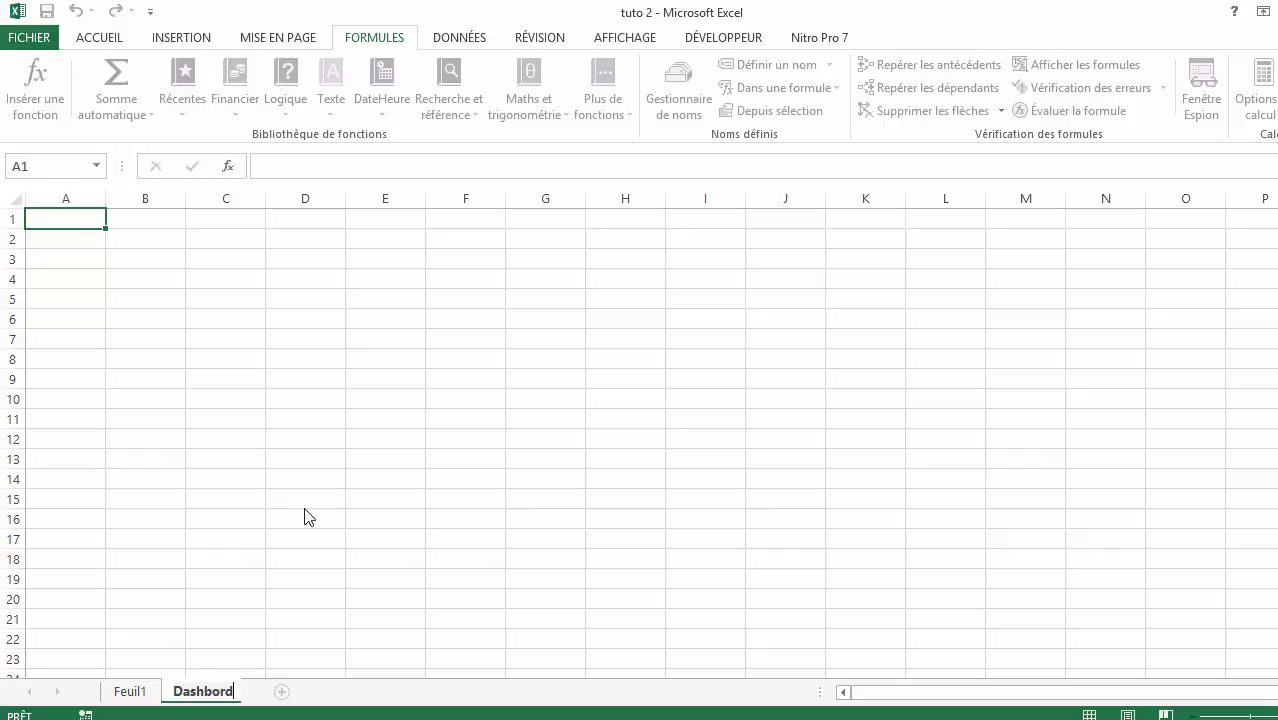
key("Return")
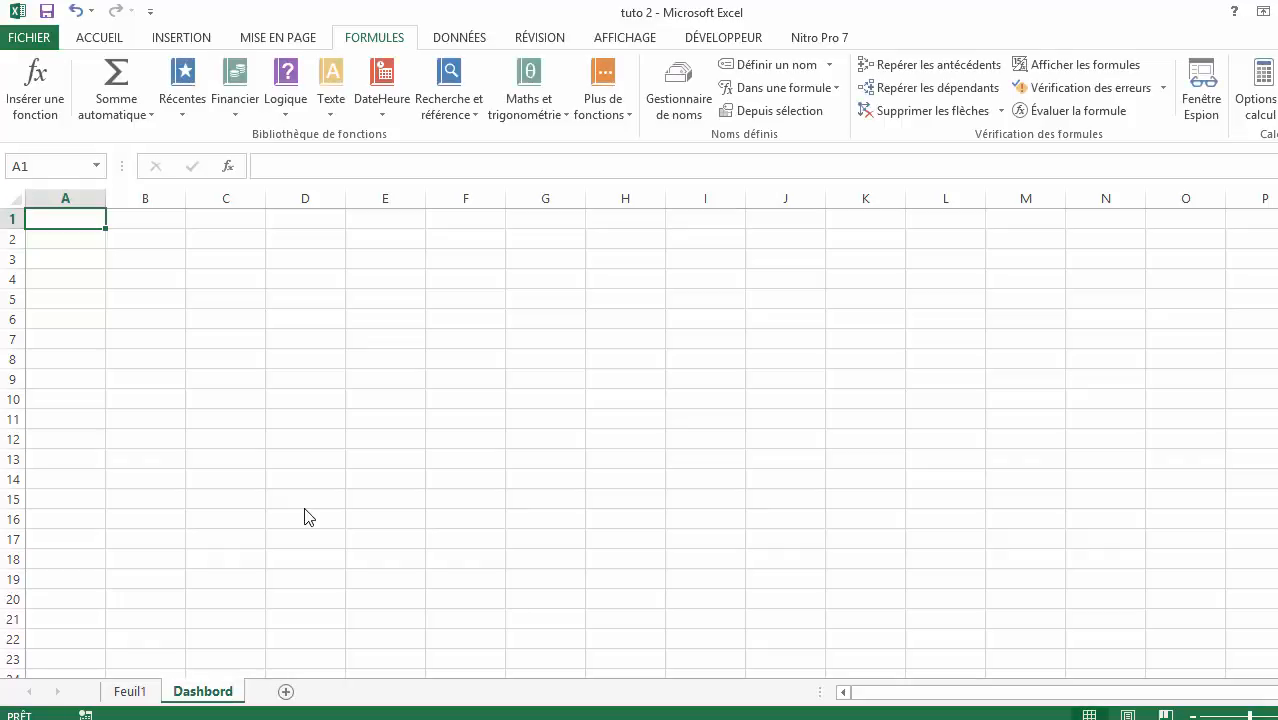
- Try to insert a 3D pie chart on the Dashbord sheet without any source data selected, and delete it
left_click(112, 694)
left_click(200, 690)
left_click(168, 38)
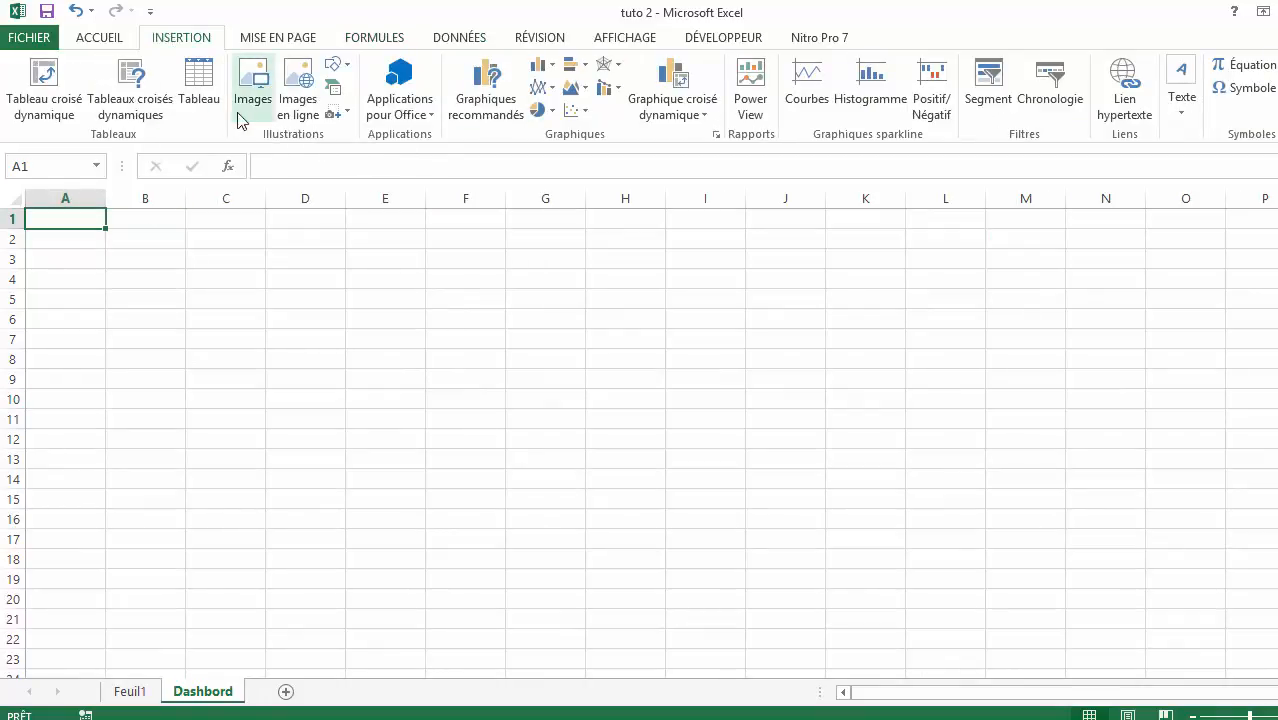
left_click(519, 124)
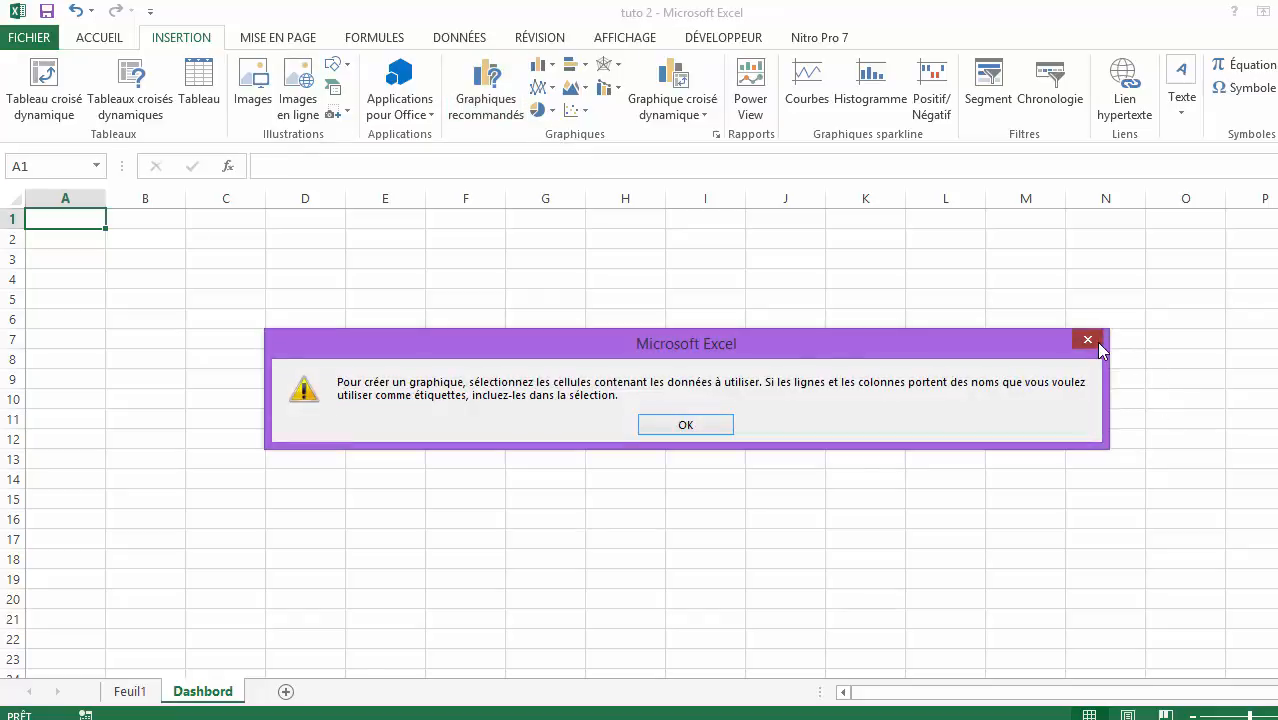
left_click(1088, 339)
left_click(536, 111)
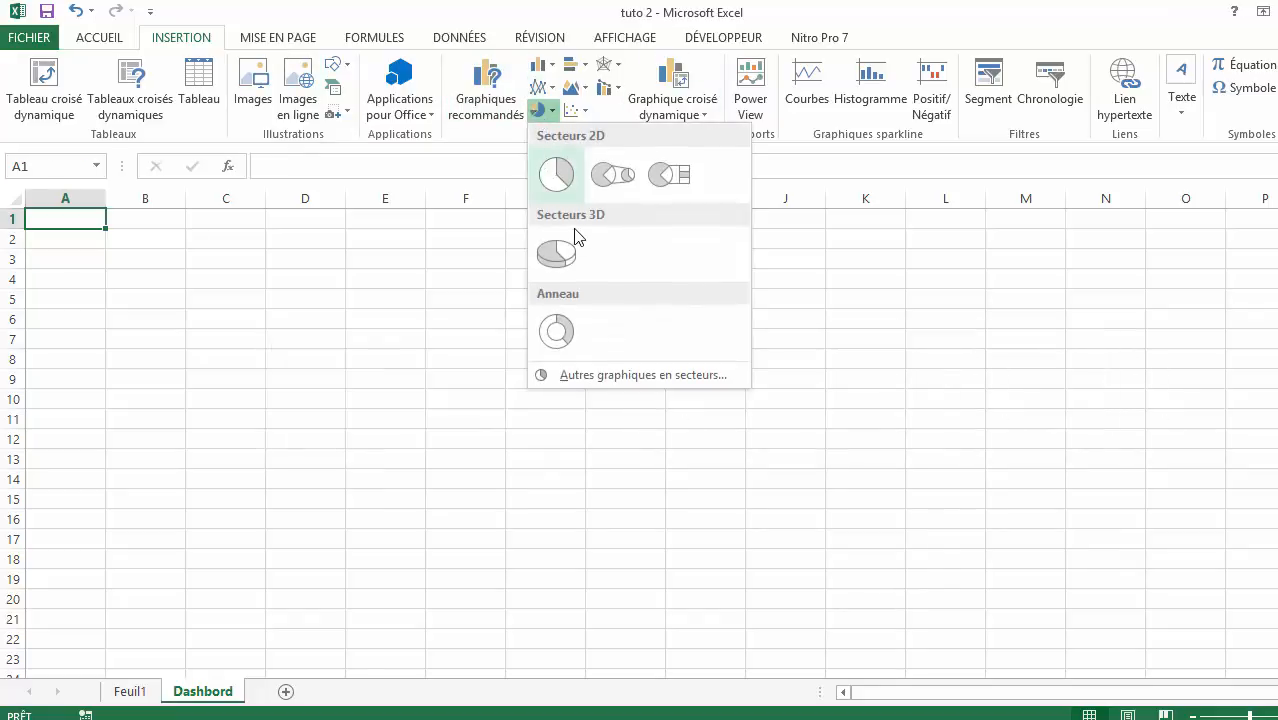
left_click(556, 252)
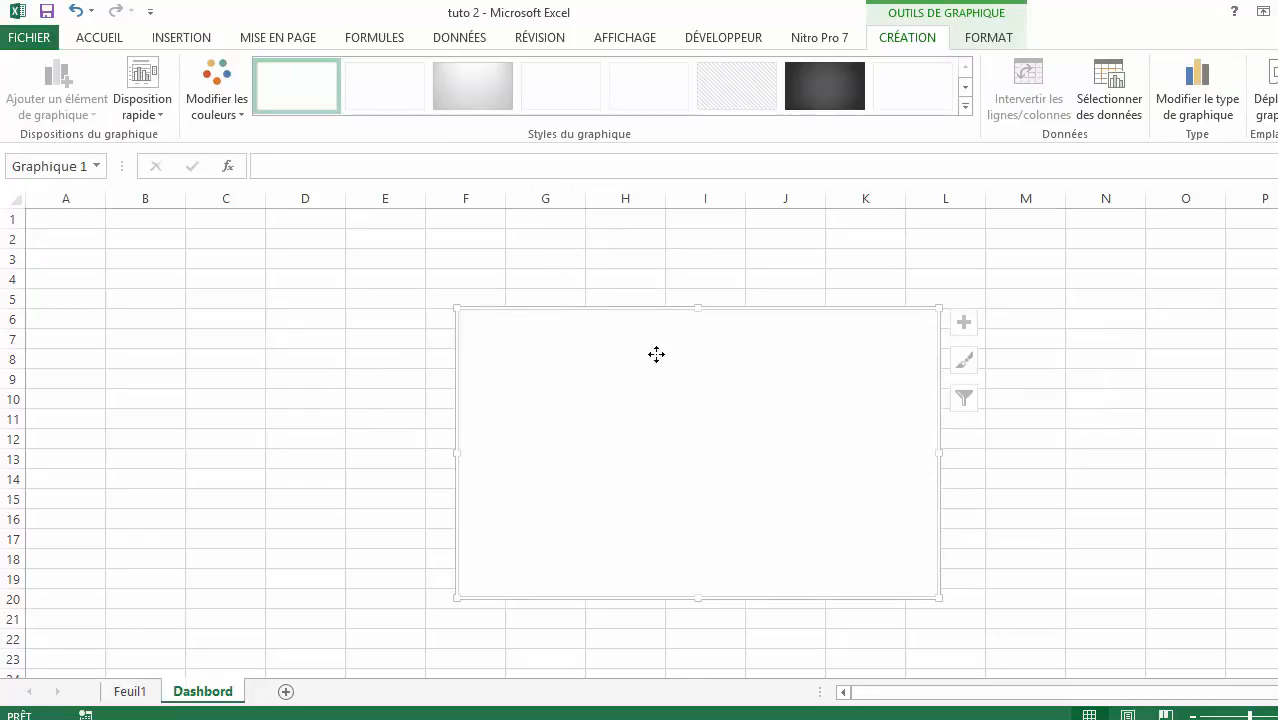
key("Delete")
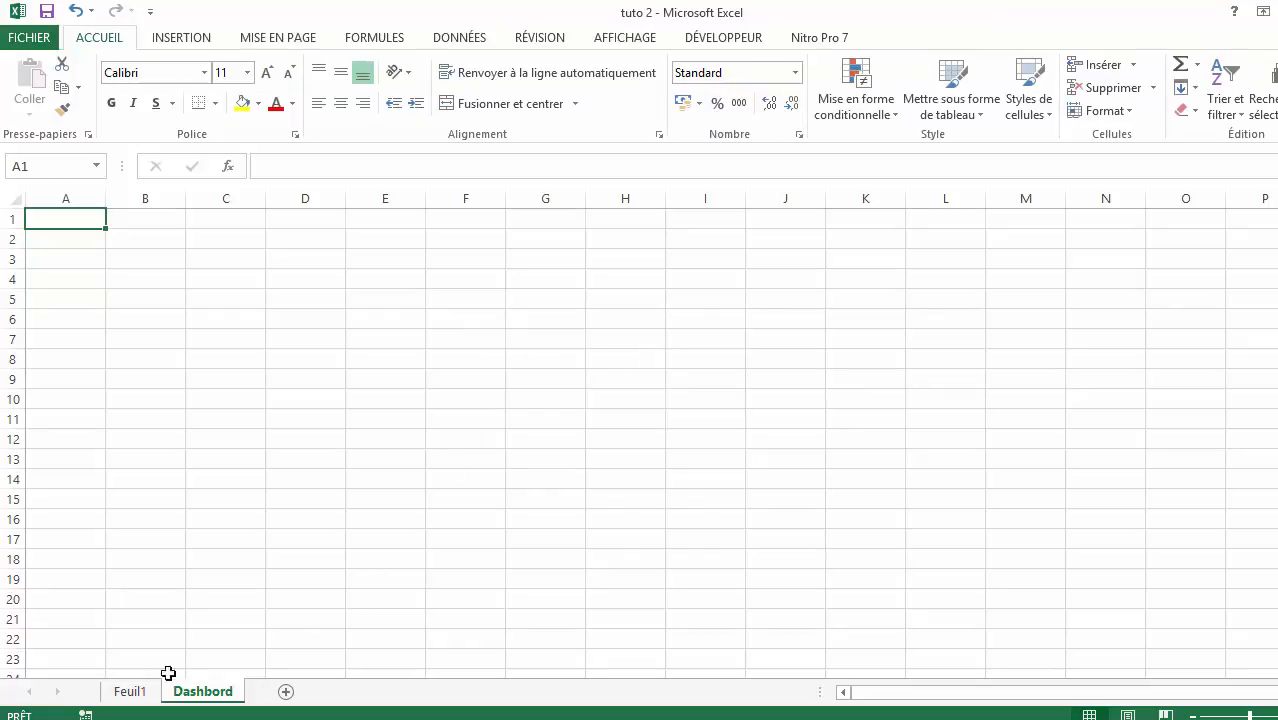
- Insert a 3D pie chart on Feuil1 from the status labels and counts in P4:Q6
left_click(130, 691)
left_click_drag(1007, 279, 1085, 320)
left_click(197, 40)
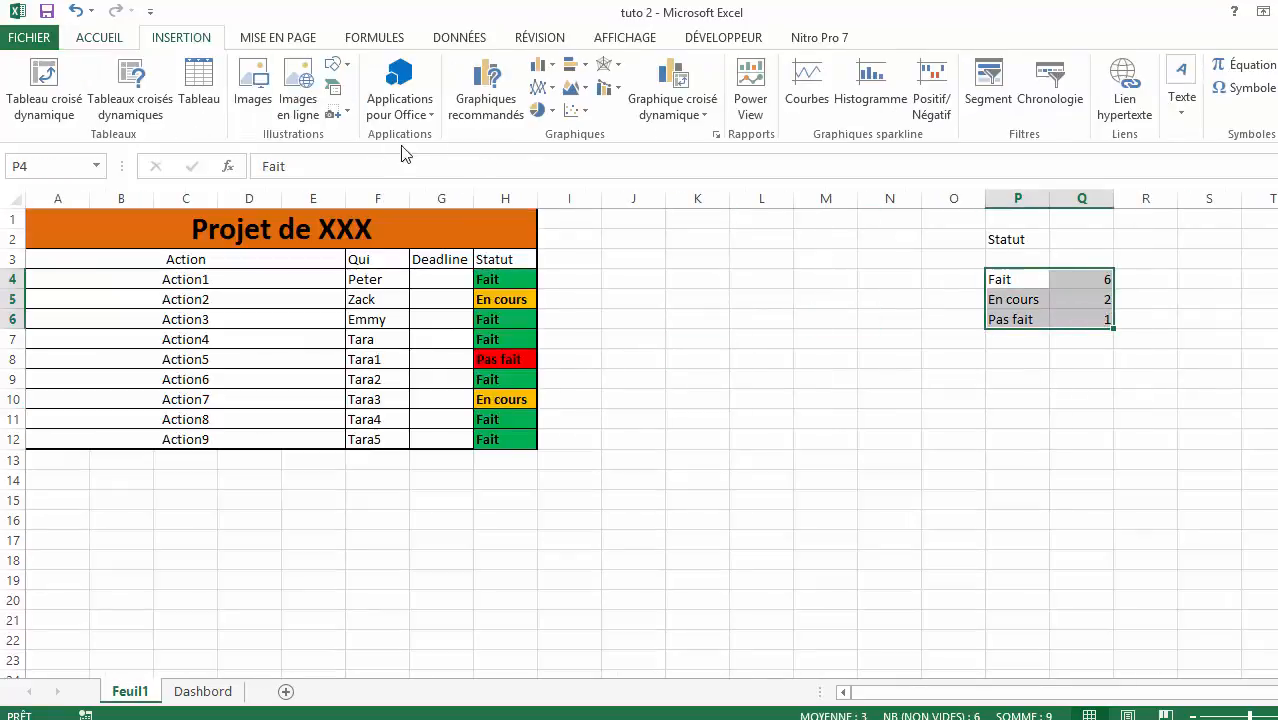
left_click(553, 112)
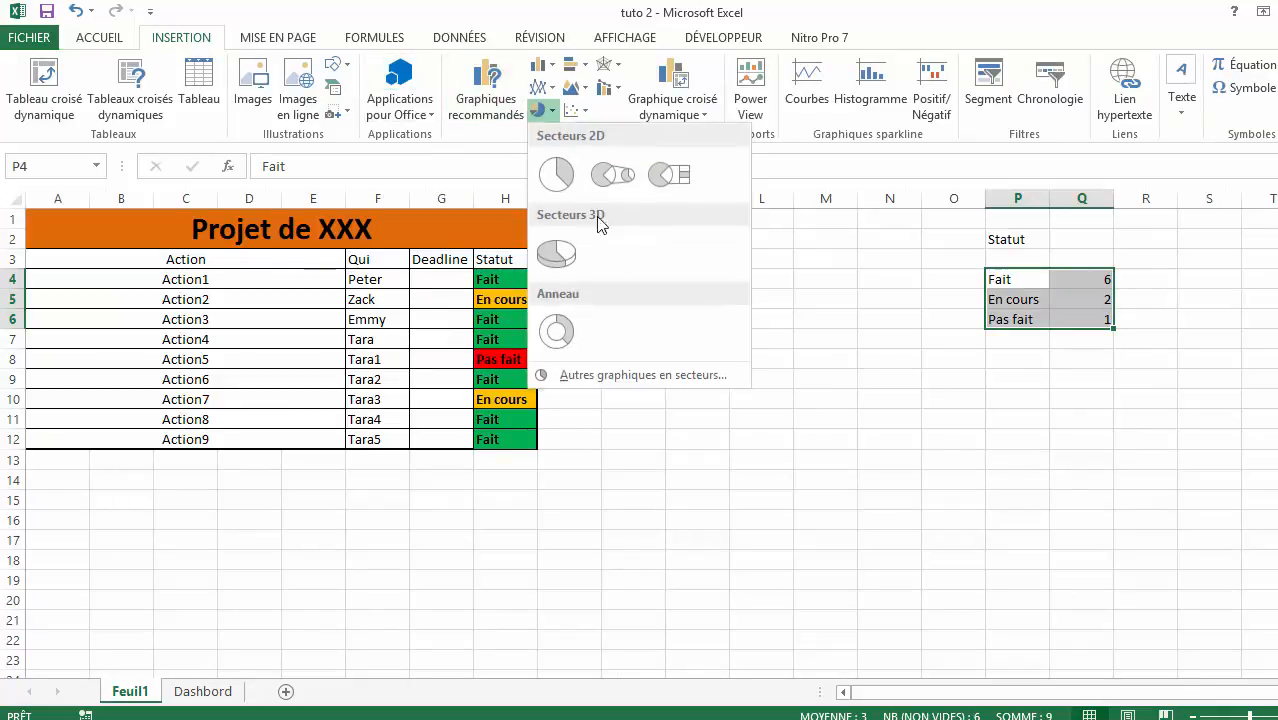
left_click(557, 254)
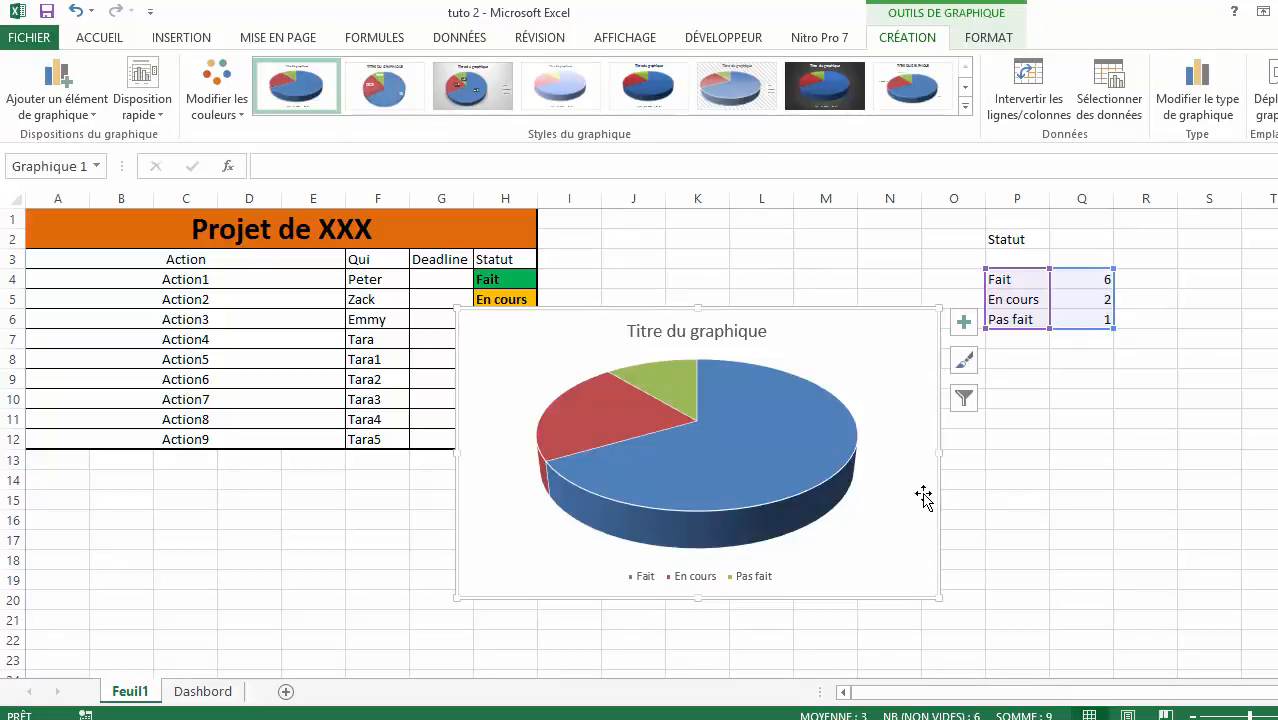
- Try to reposition the pie chart, and undo the shifts of its plot area and slices
left_click(918, 498)
left_click_drag(950, 471, 950, 471)
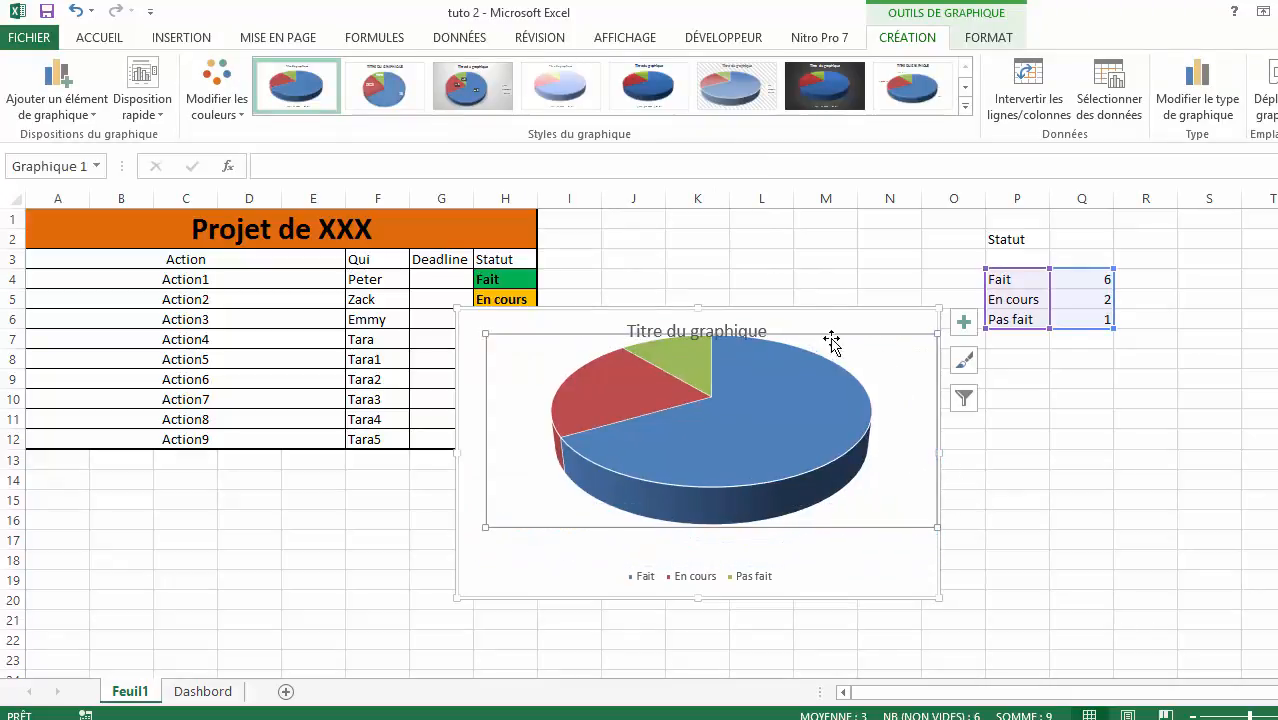
left_click_drag(742, 466, 750, 520)
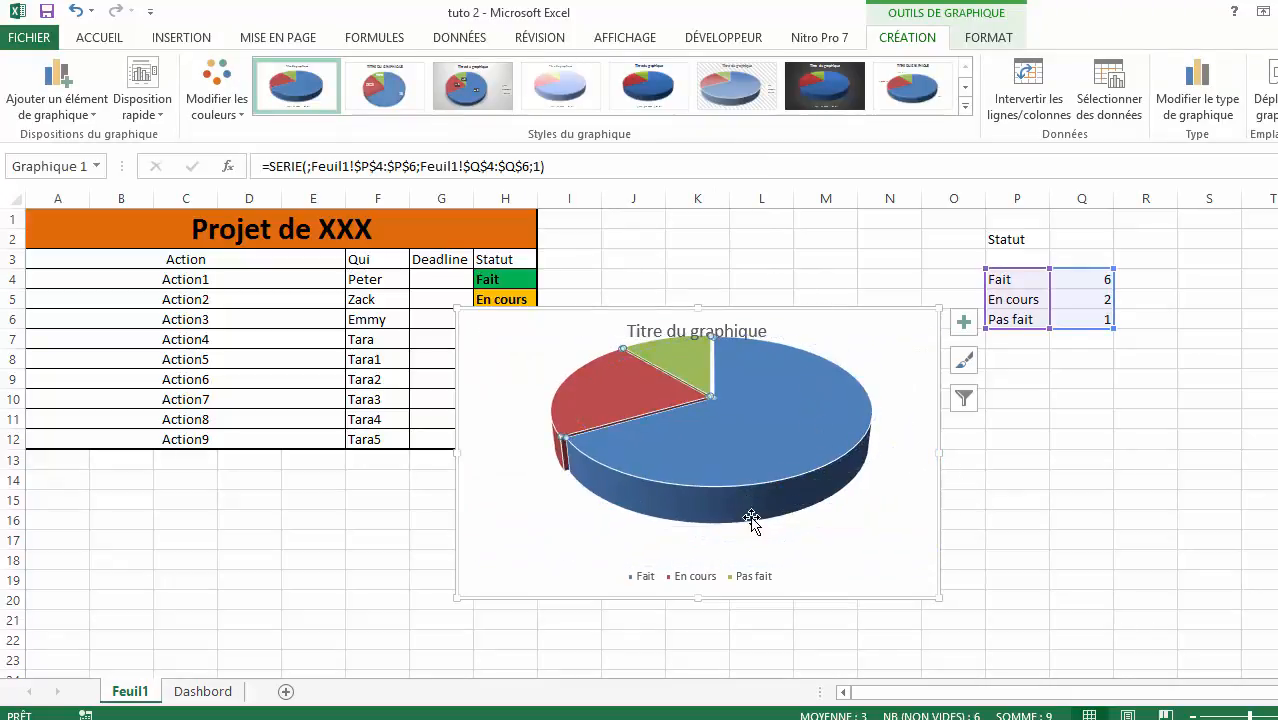
key("ctrl+z")
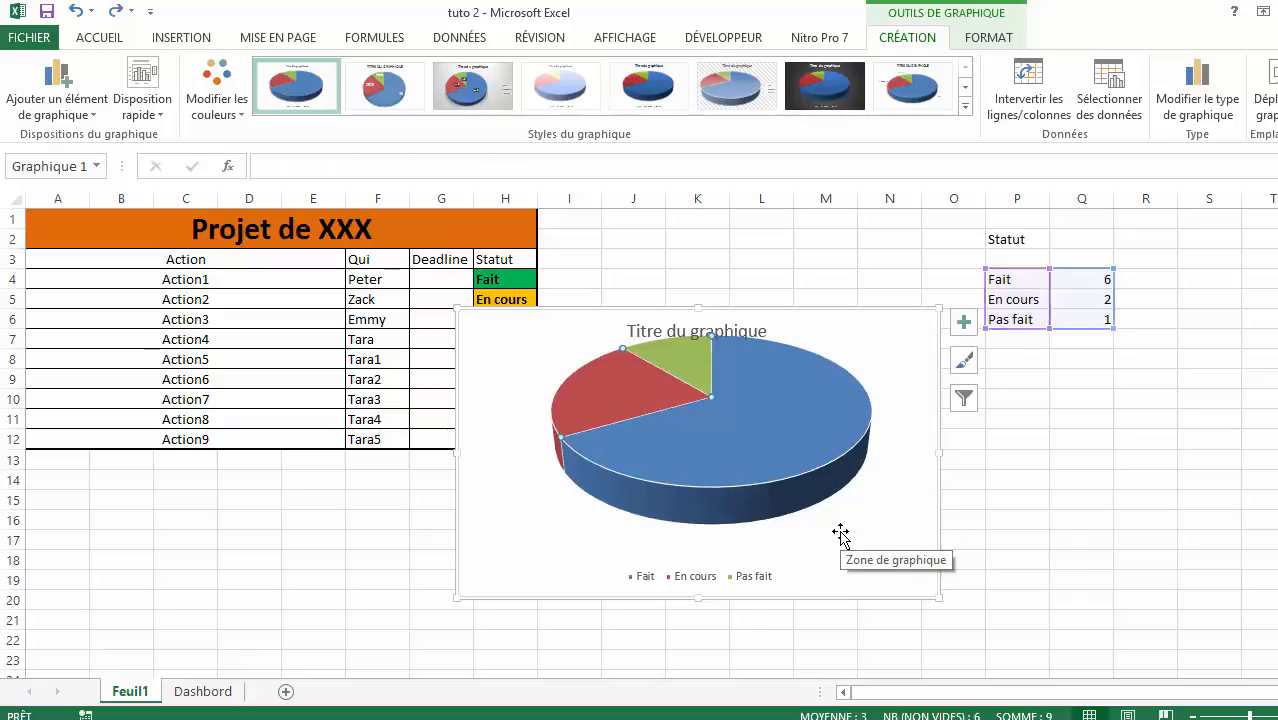
left_click(968, 537)
- Cut the 3D pie chart from Feuil1 and paste it onto the Dashbord sheet
left_click(850, 360)
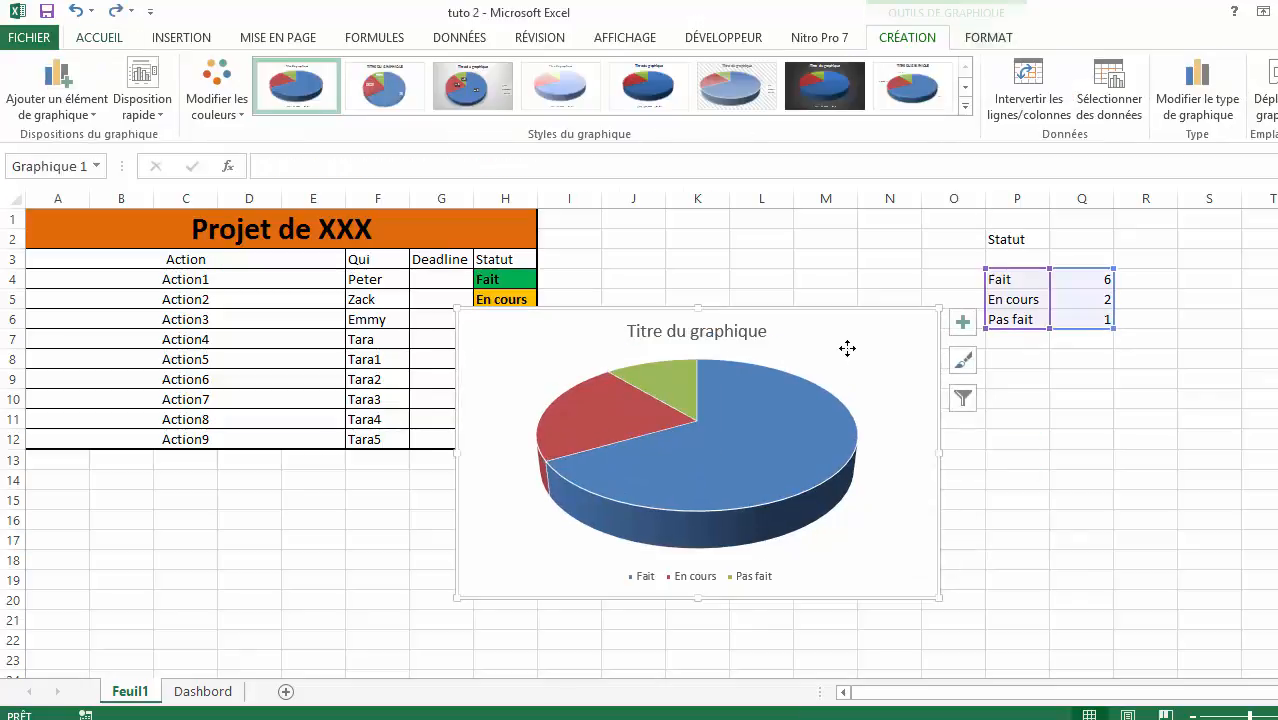
key("Delete")
left_click(203, 691)
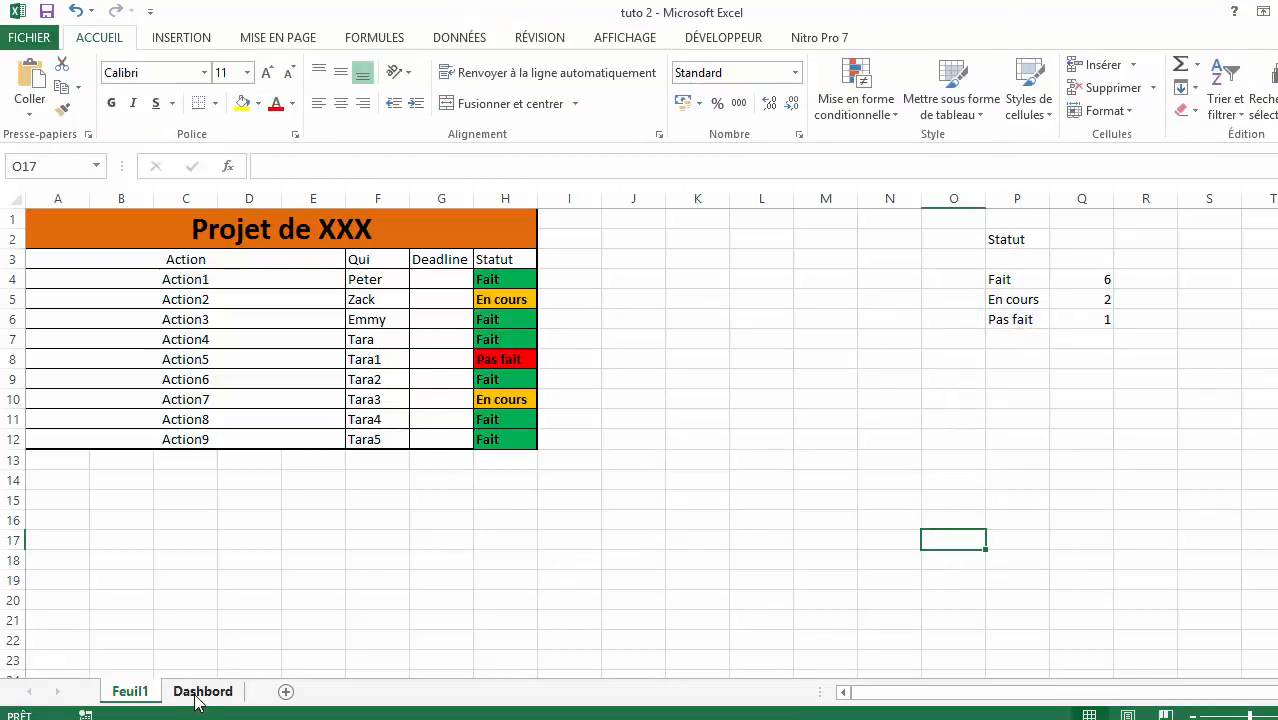
key("ctrl+v")
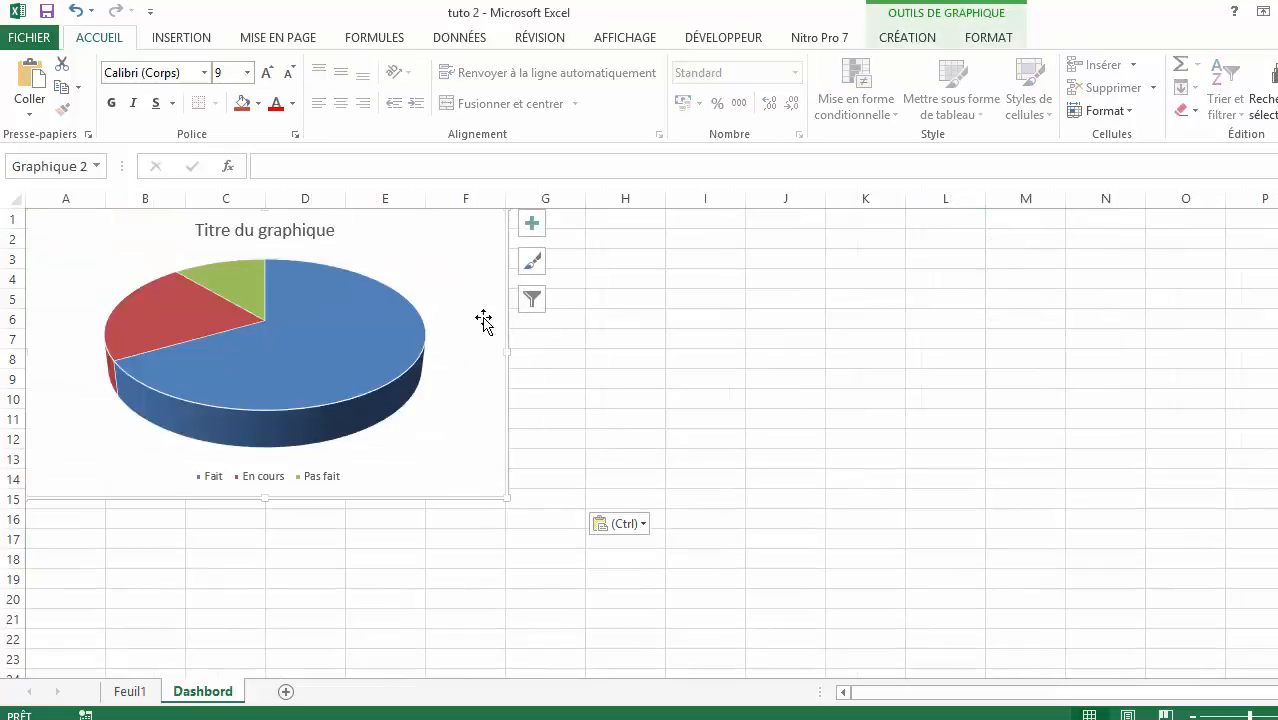
- Undo the plot area shift and move the whole pie chart to around D7:J21 on the Dashbord sheet
left_click_drag(485, 320, 802, 410)
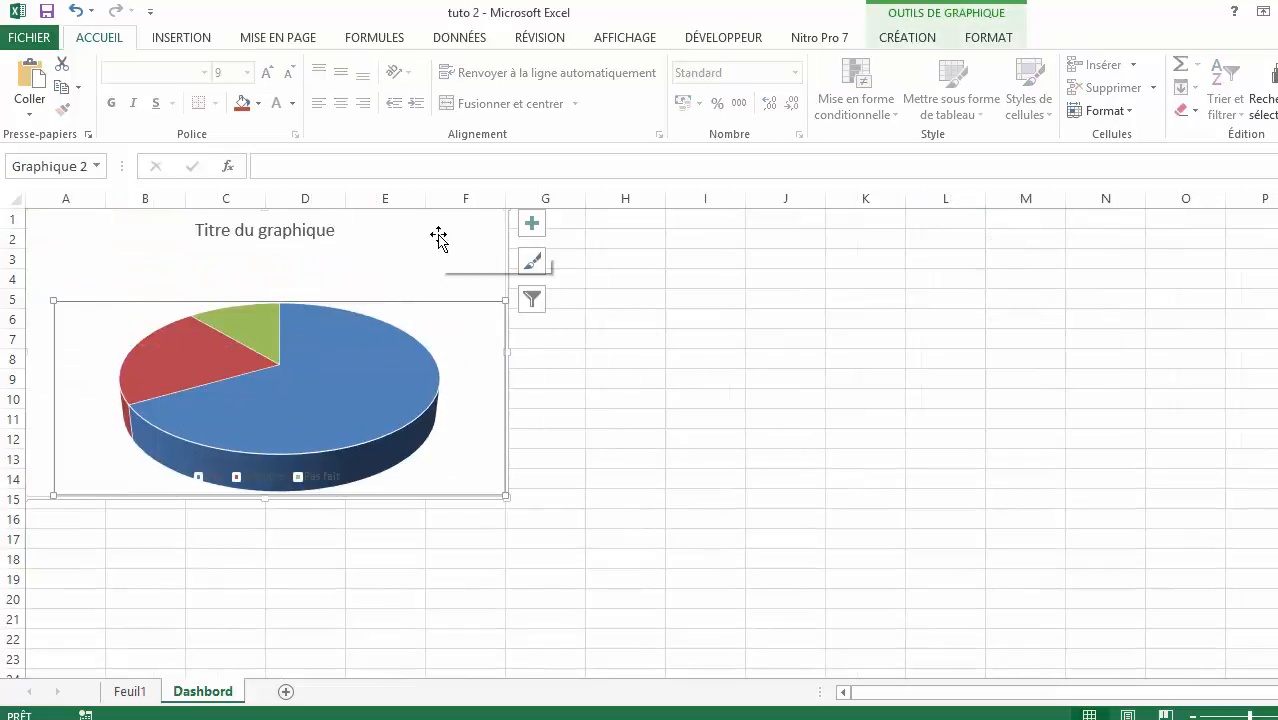
key("ctrl+z")
left_click_drag(476, 230, 792, 352)
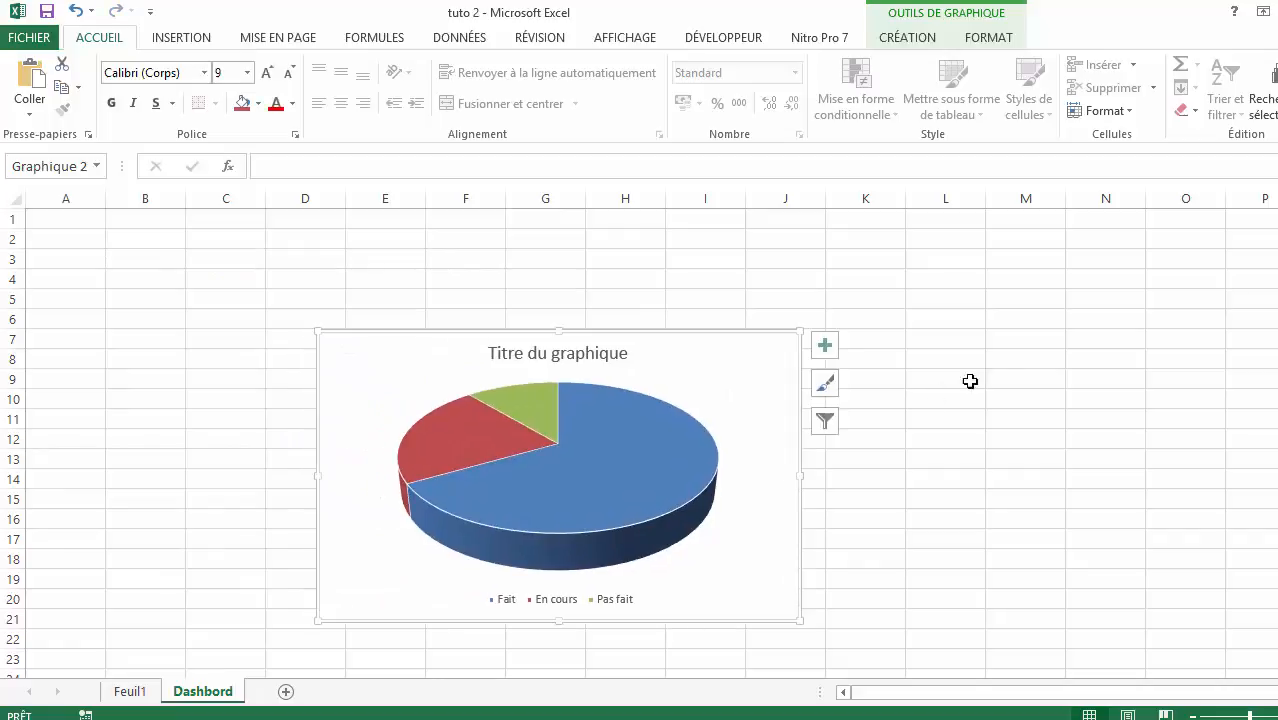
left_click(1000, 379)
- Replace the pie chart's title with "Statut des actions du projet xxx"
left_click(551, 362)
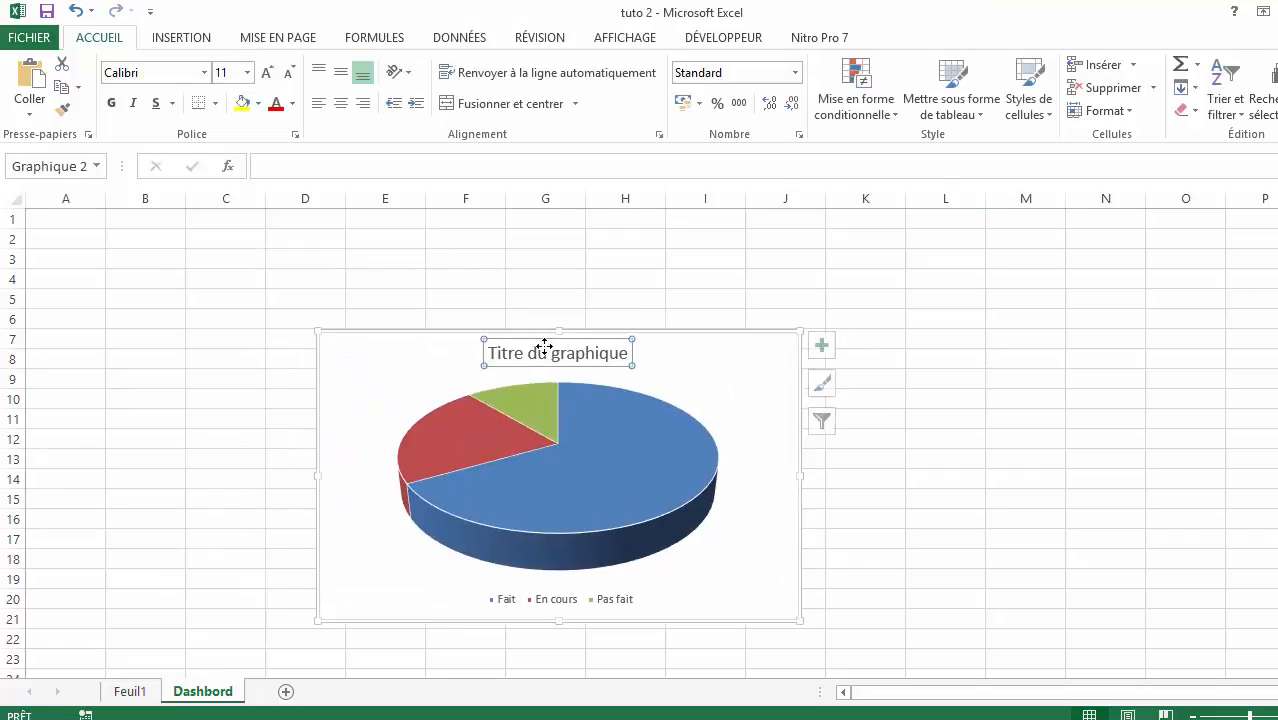
left_click(551, 360)
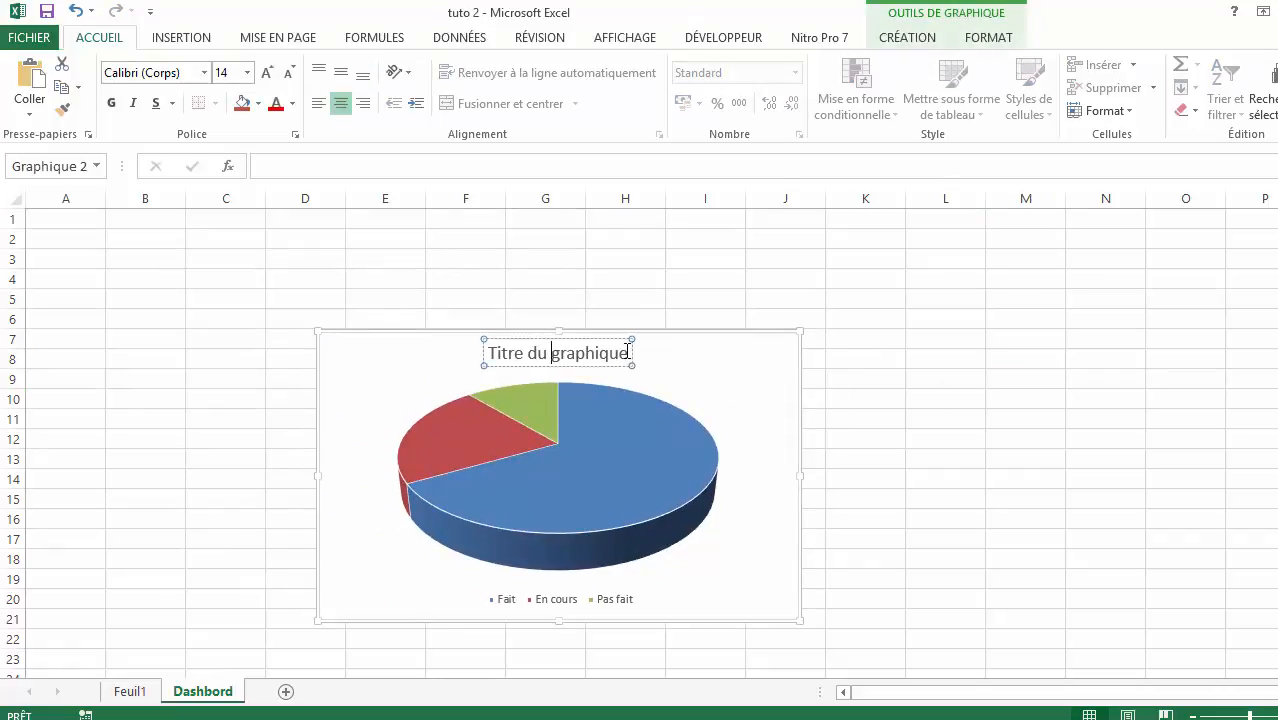
left_click_drag(627, 350, 452, 352)
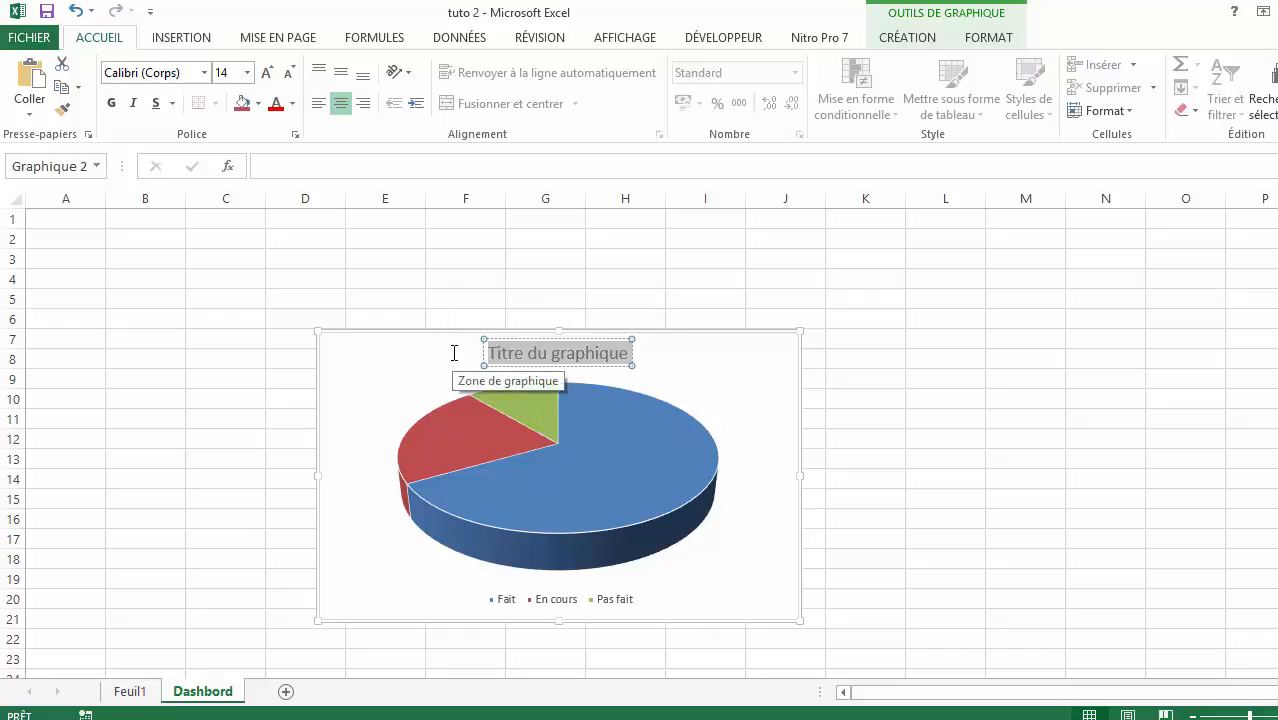
type("Sat")
key("BackSpace")
key("BackSpace")
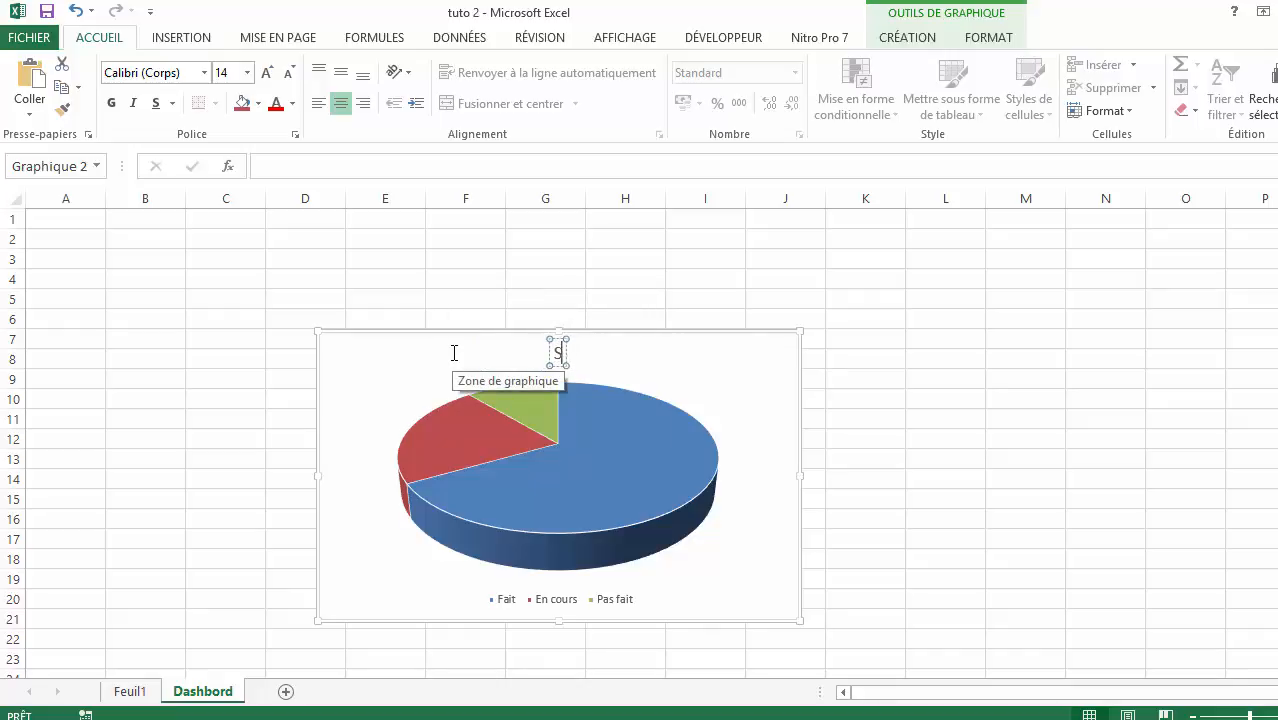
type("tat")
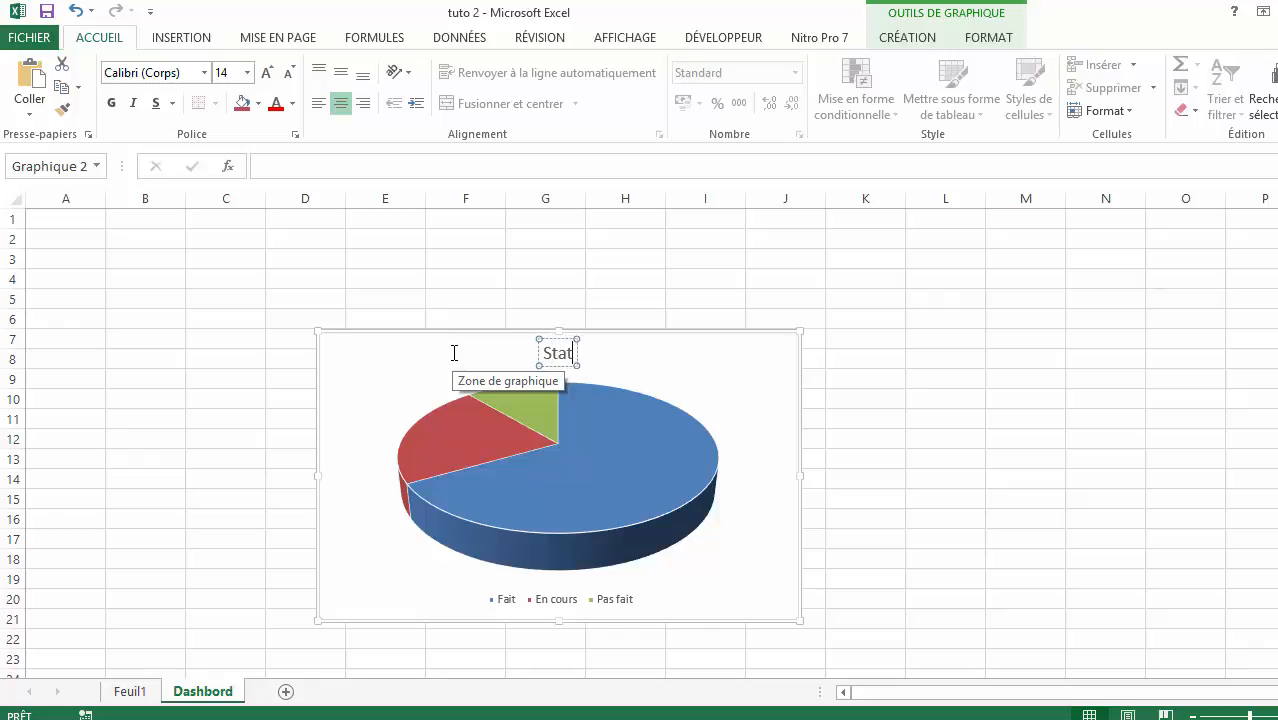
type("ut des a")
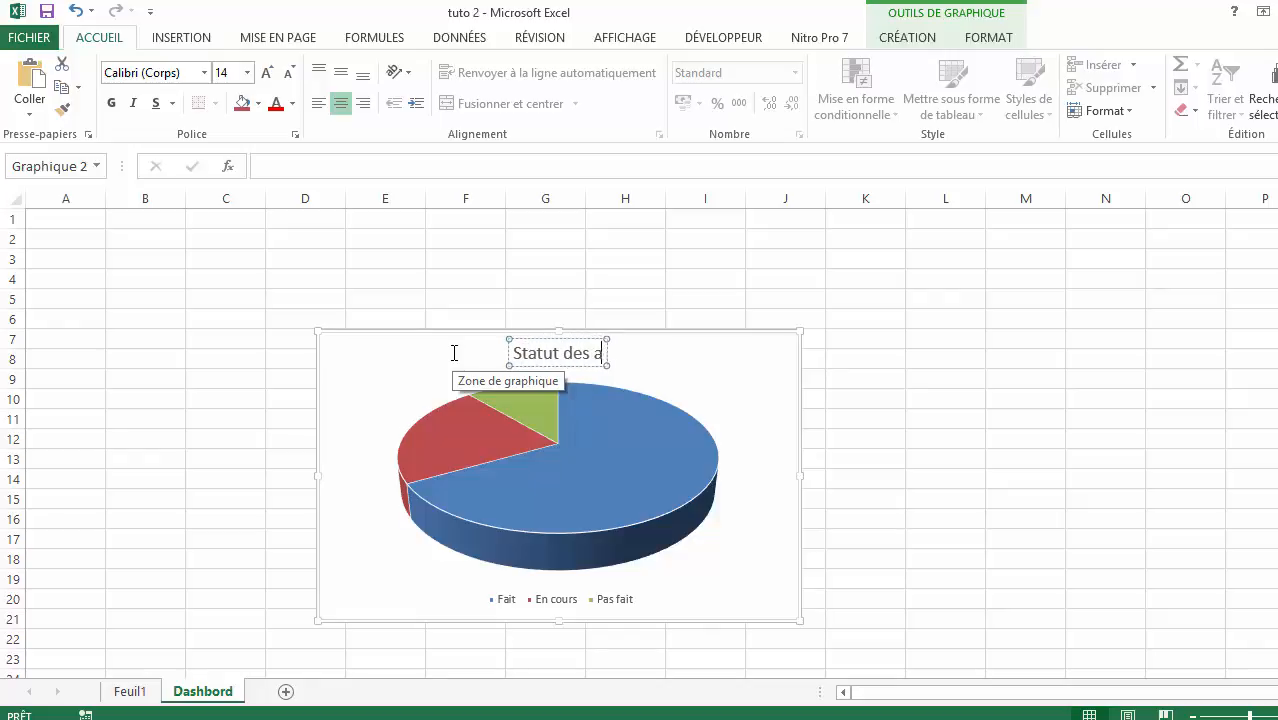
type("ction")
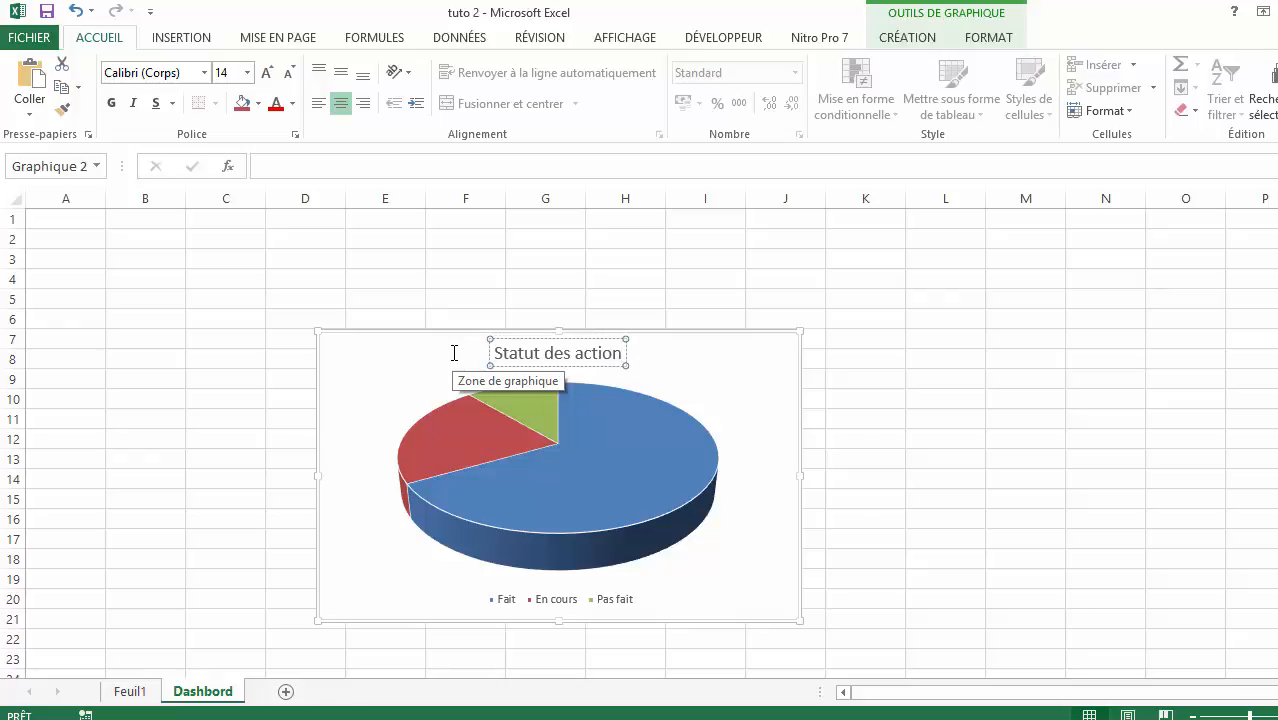
type("s du projet xxx")
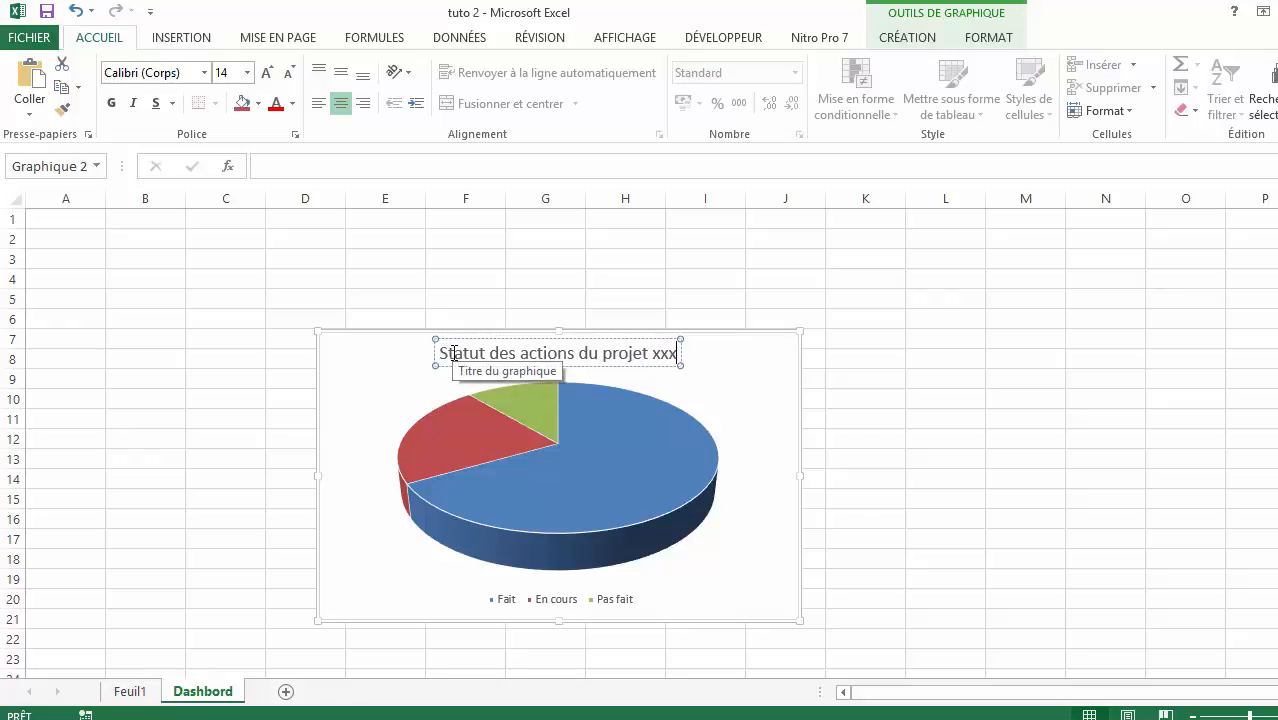
left_click(862, 414)
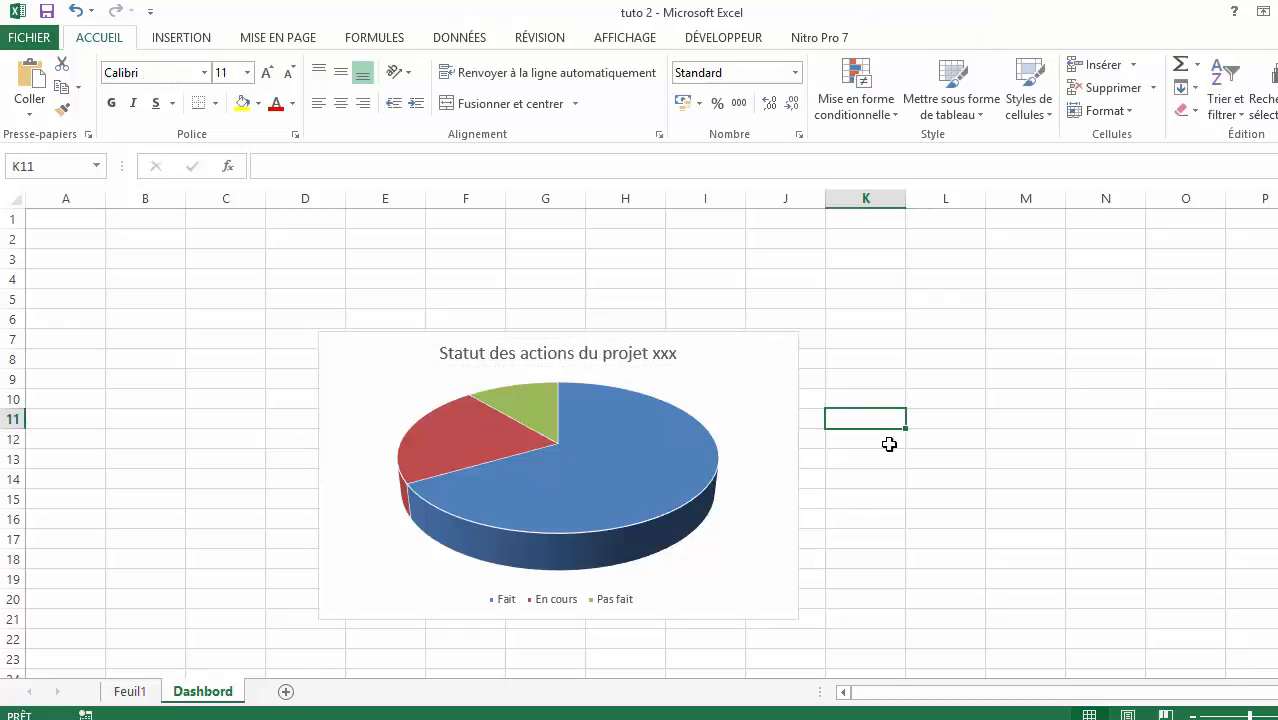
- Examine the formatting options of the pie chart's data series
left_click(655, 418)
right_click(656, 419)
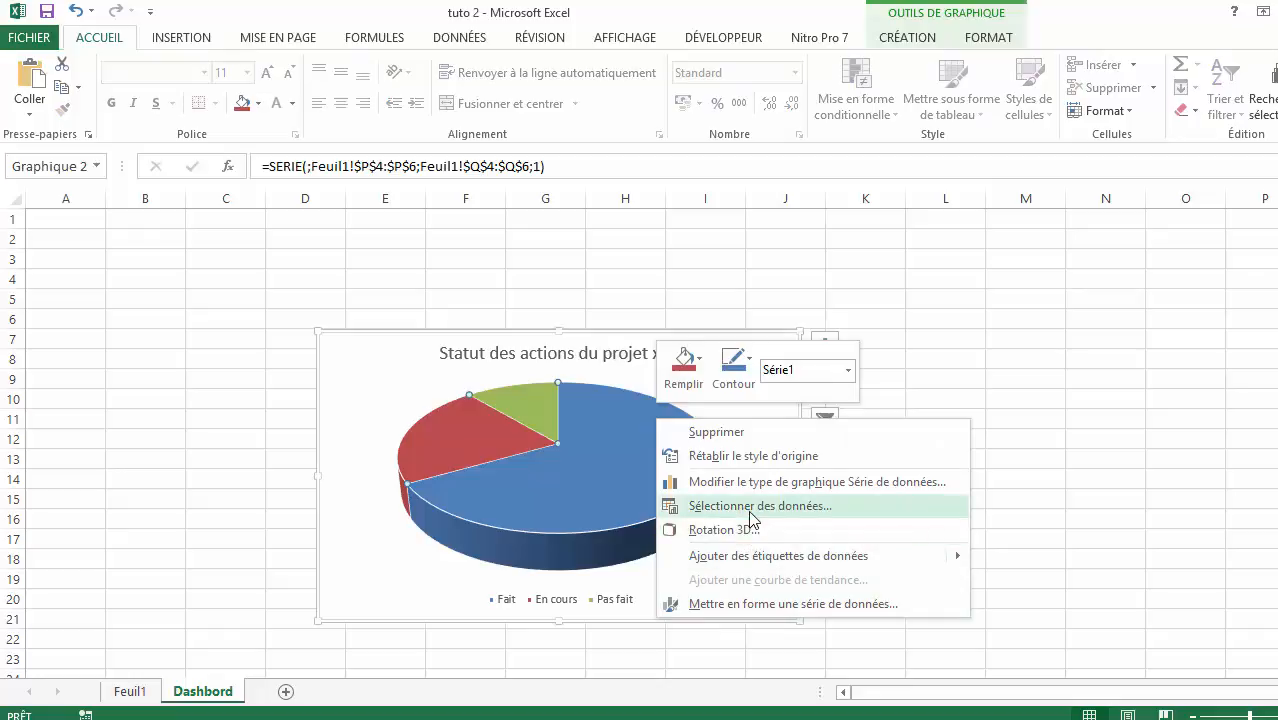
left_click(800, 604)
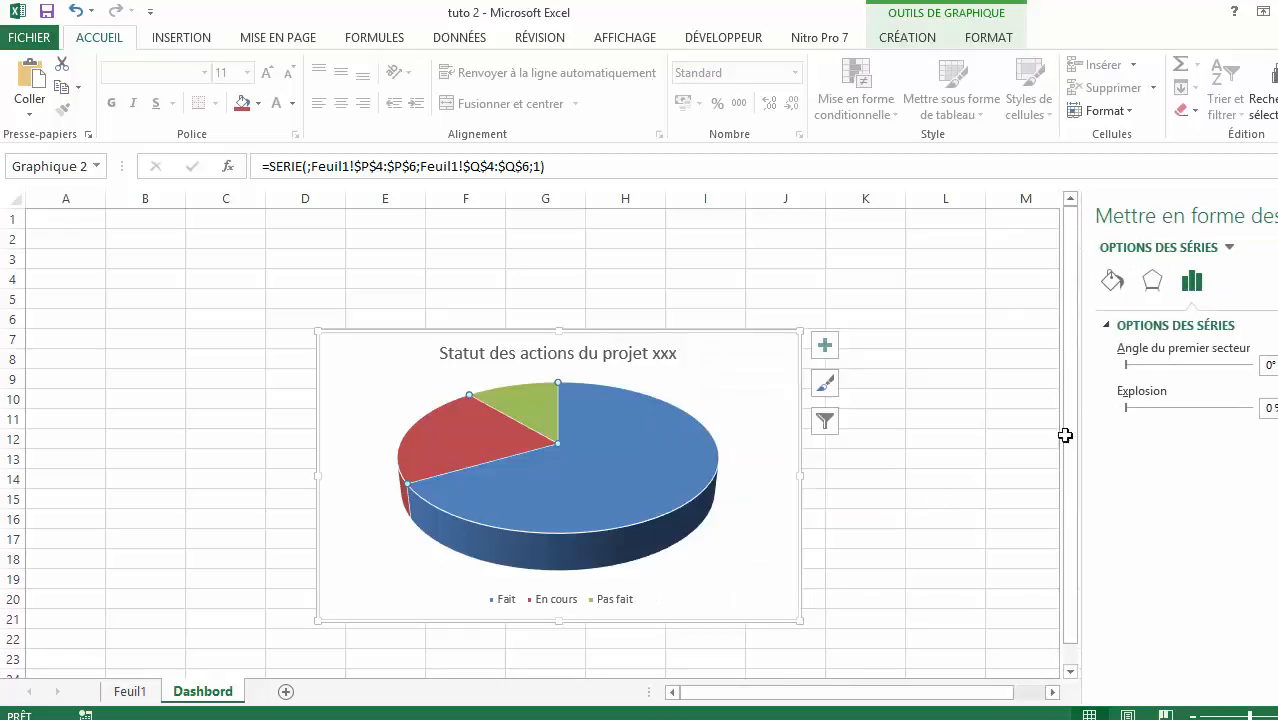
left_click(1151, 281)
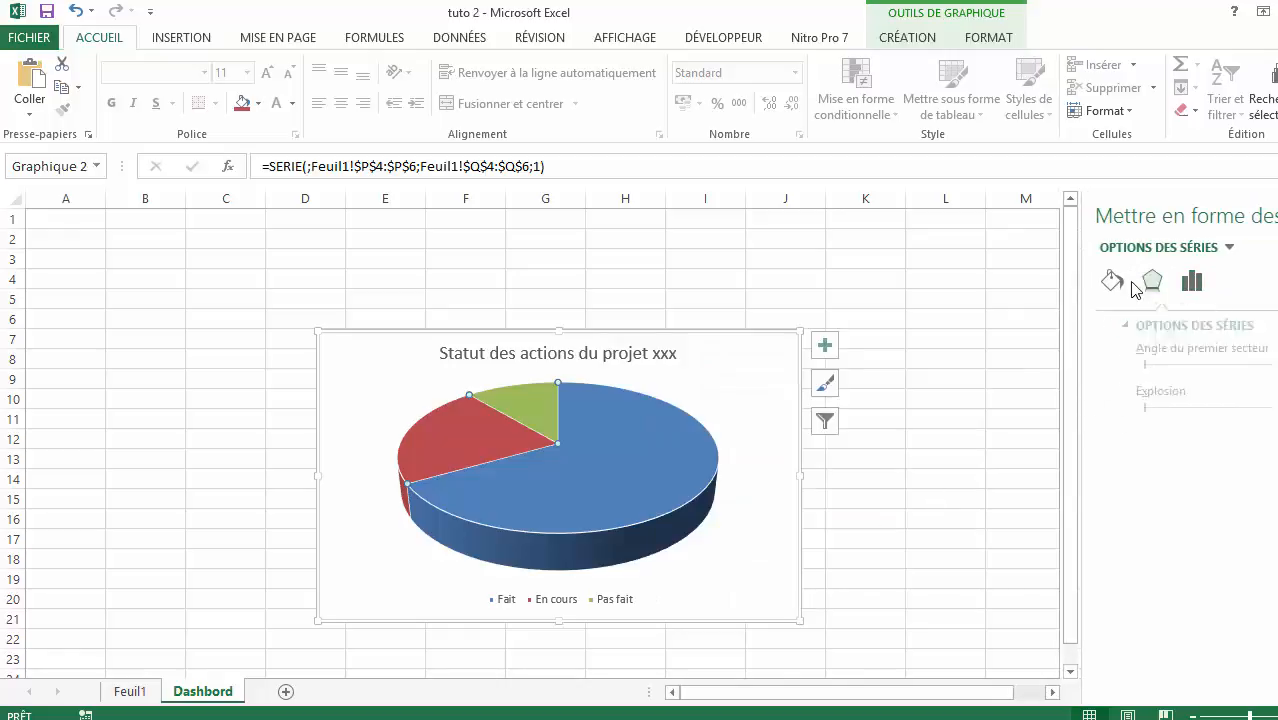
left_click(898, 332)
right_click(673, 438)
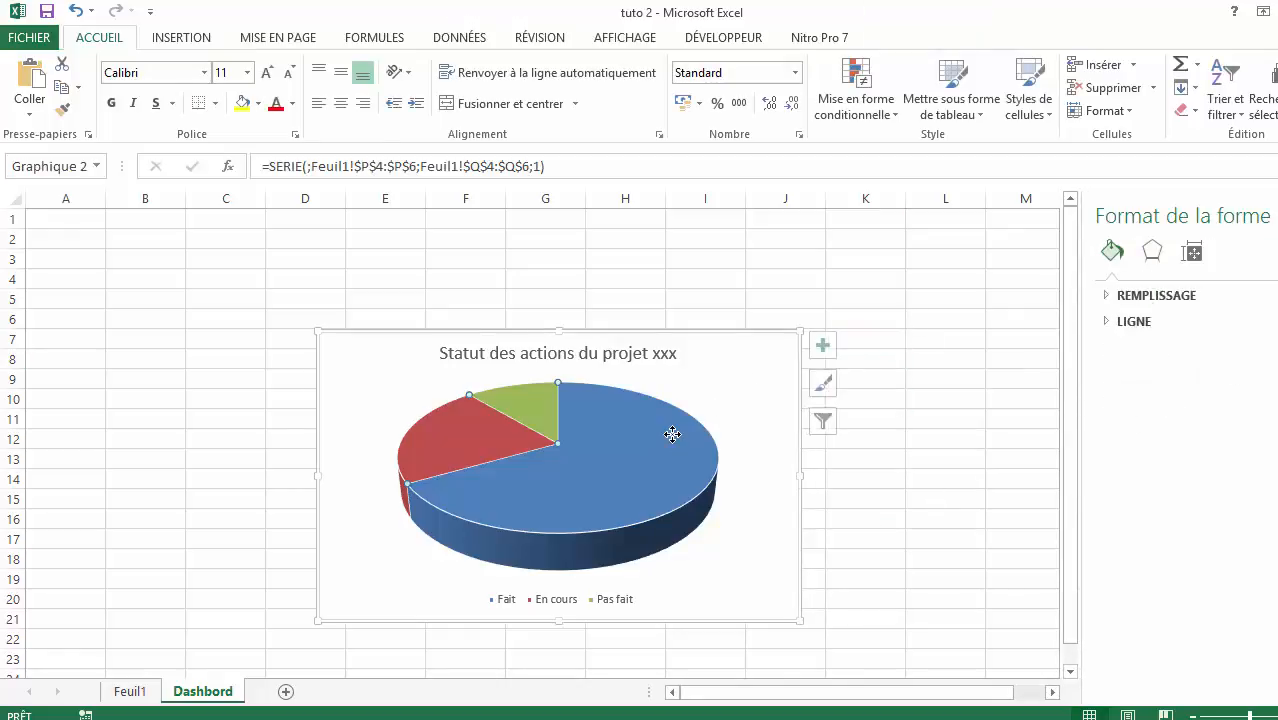
key("Escape")
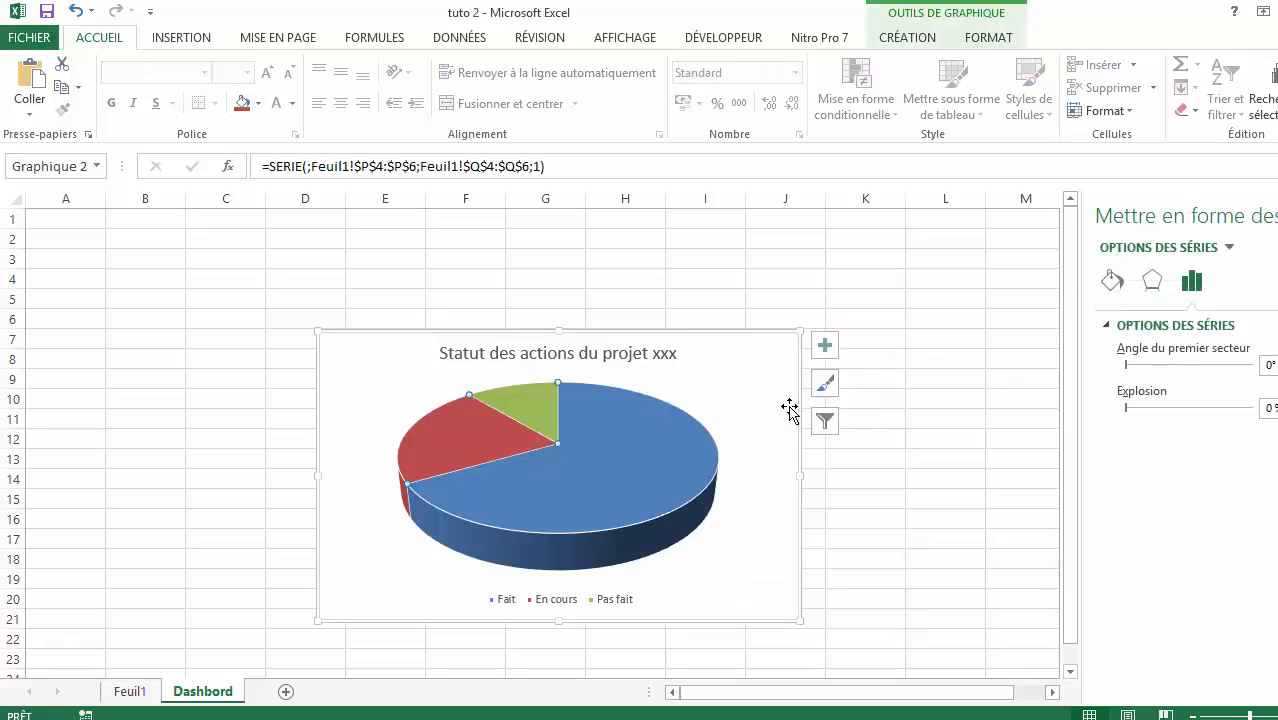
- Examine the pie chart's elements, data label placements, category filters, and its design and format options
left_click(823, 423)
left_click(826, 346)
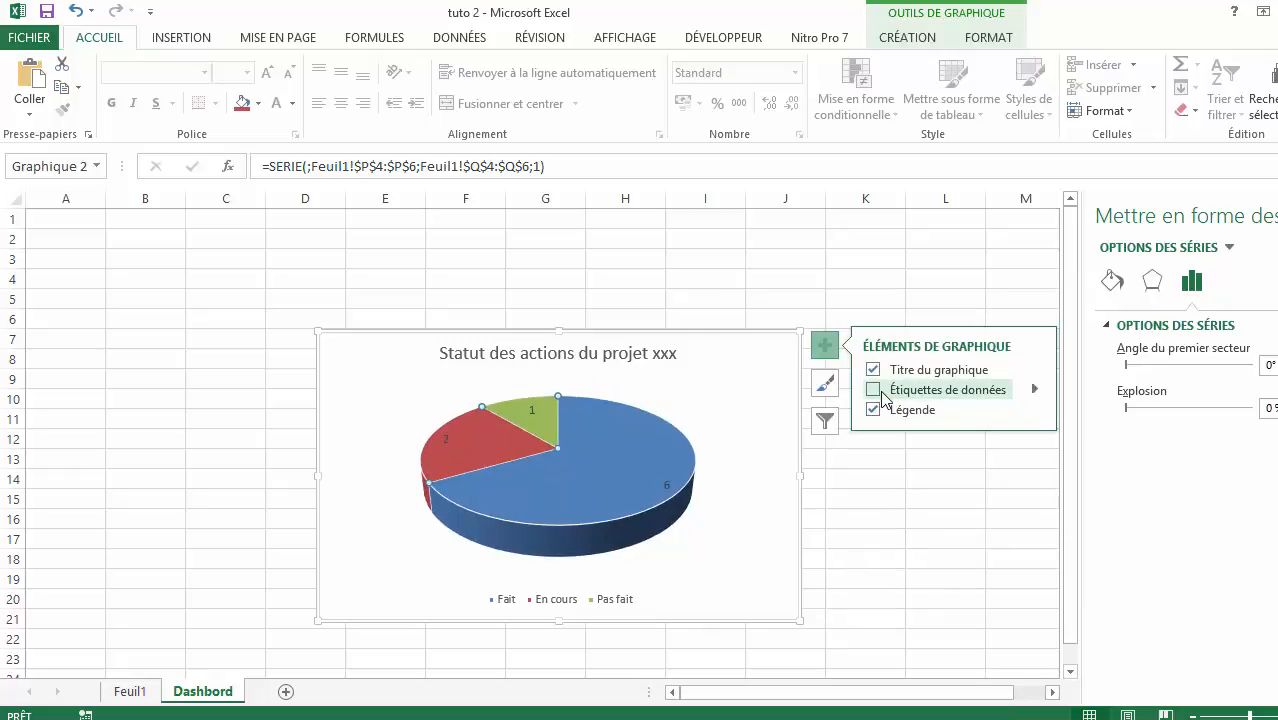
left_click(1035, 389)
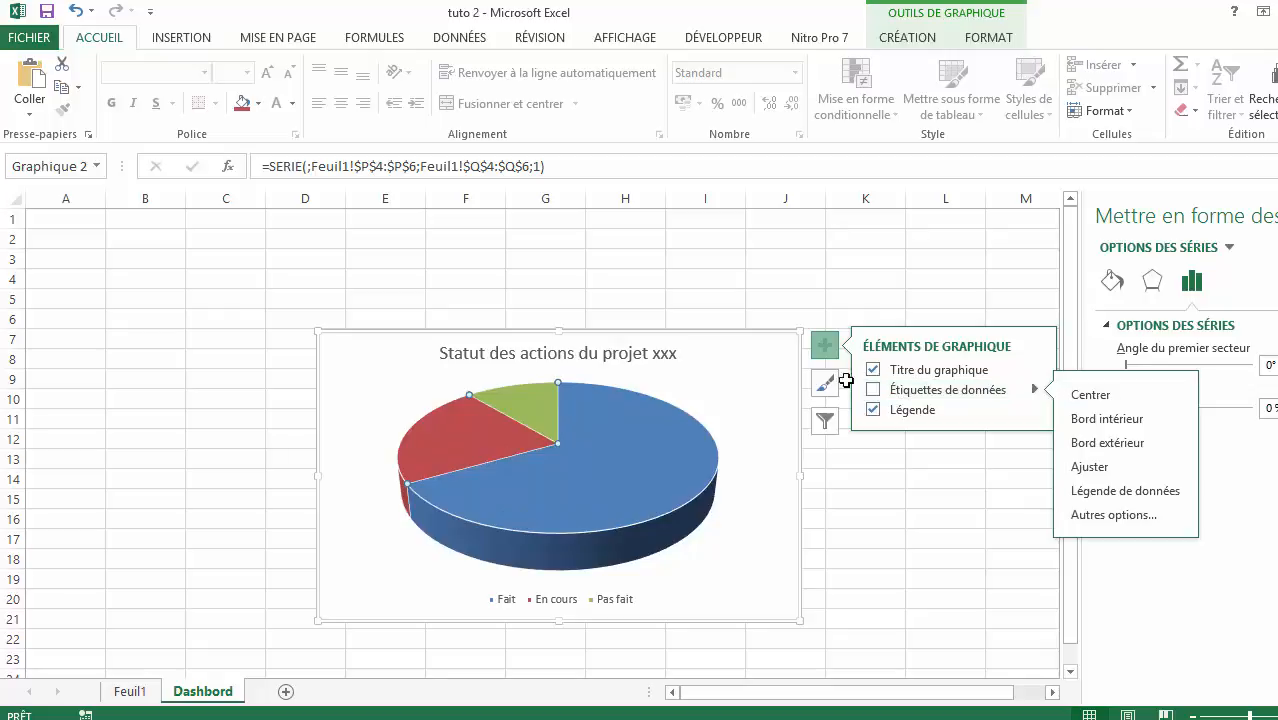
left_click(826, 421)
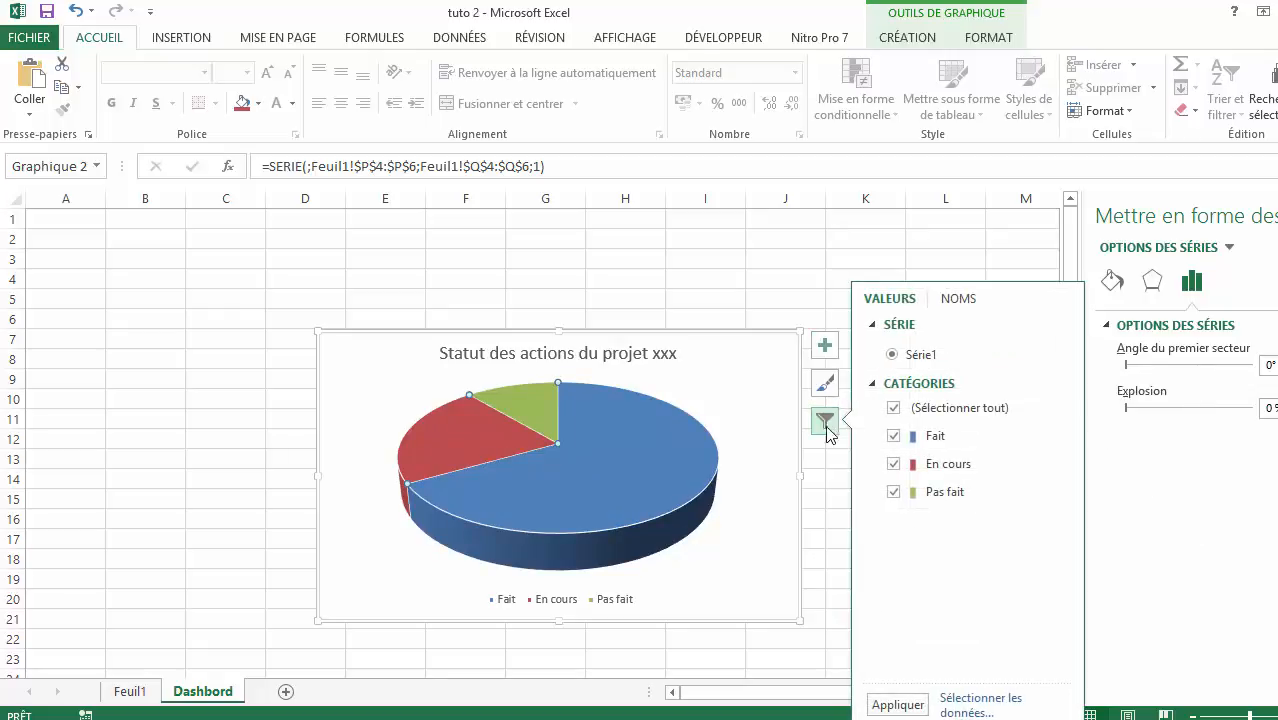
left_click(599, 402)
right_click(580, 403)
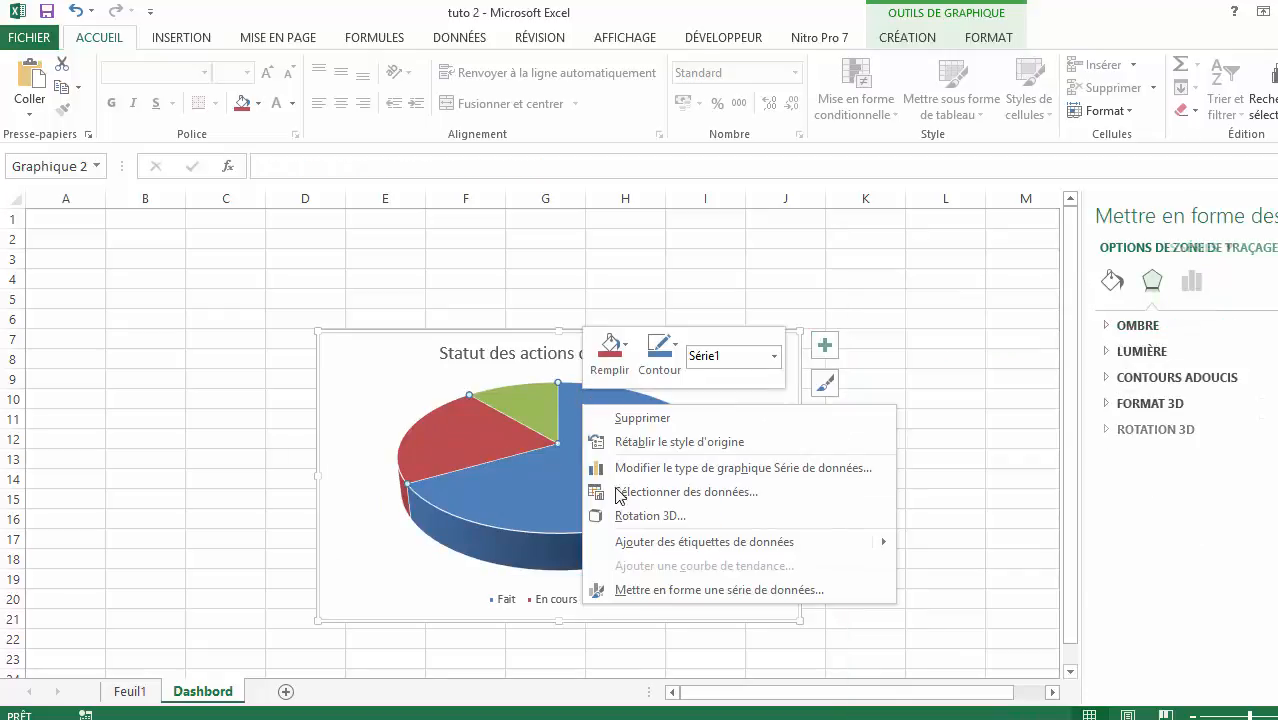
left_click(505, 478)
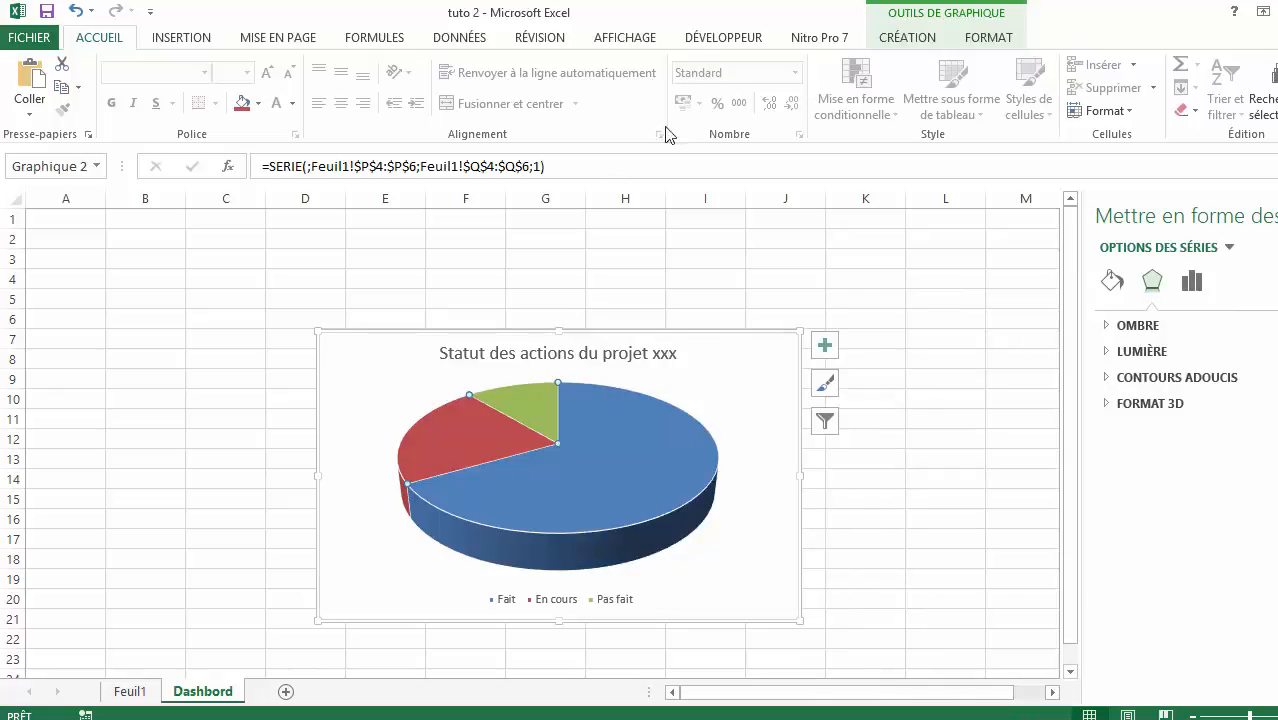
left_click(990, 40)
left_click(933, 40)
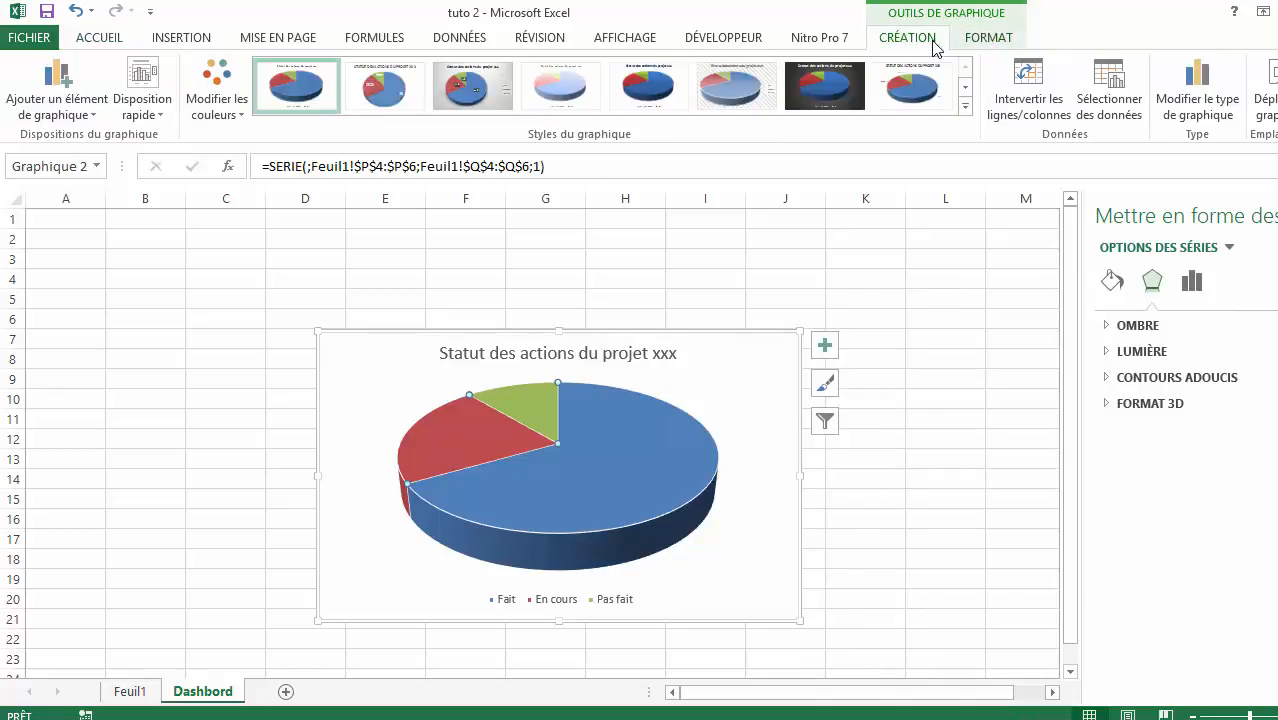
left_click(987, 40)
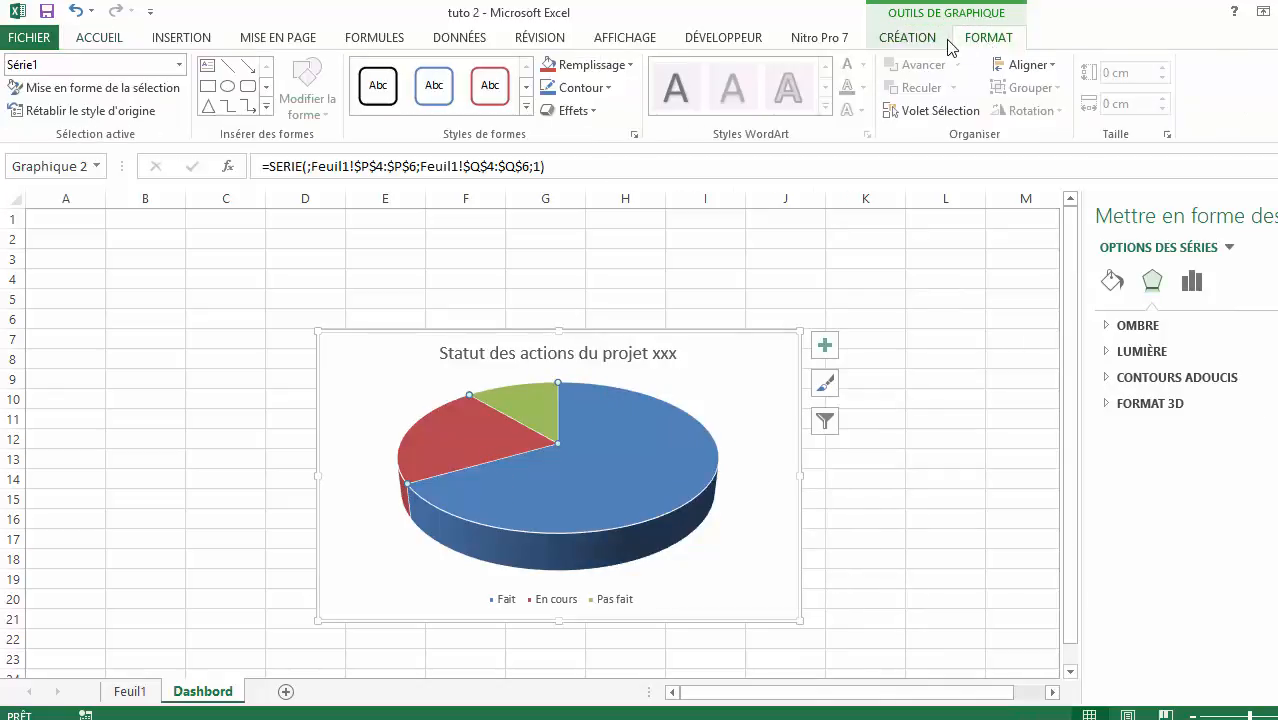
left_click(944, 42)
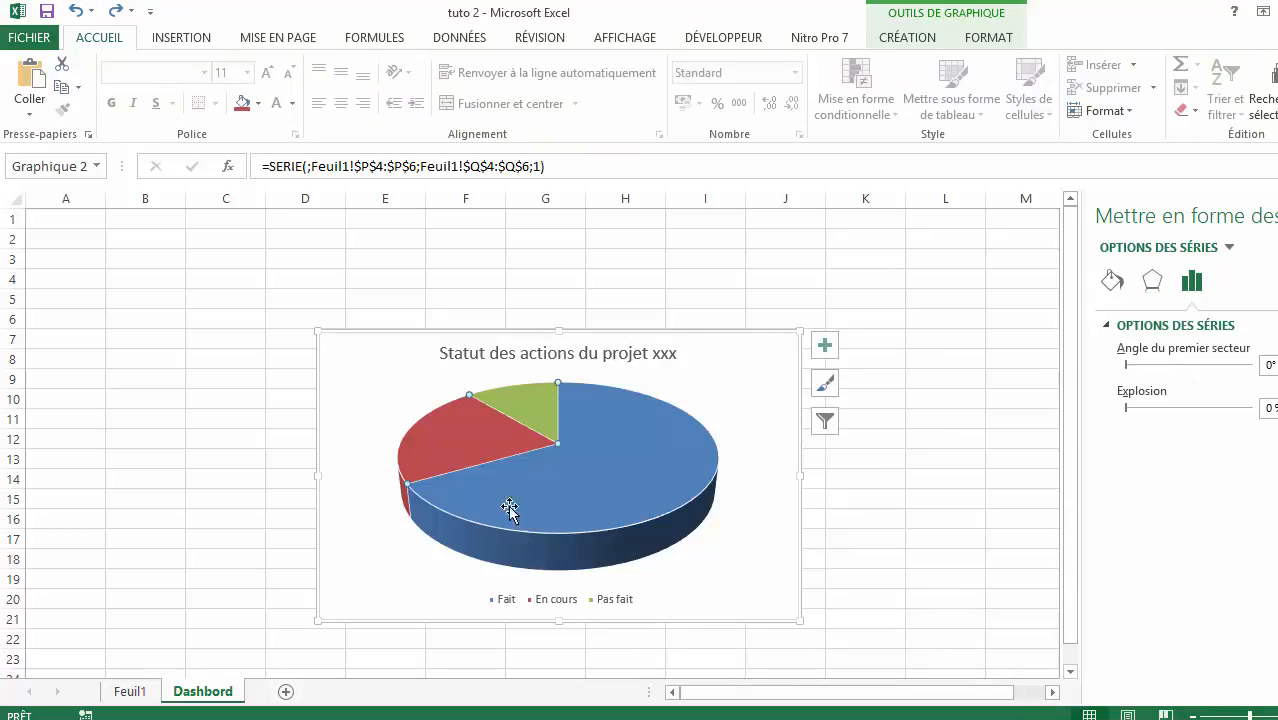
- Check the action table on Feuil1, and apply the third preset style, with grey gradient background and percentage labels, to the Dashbord pie chart
left_click(127, 692)
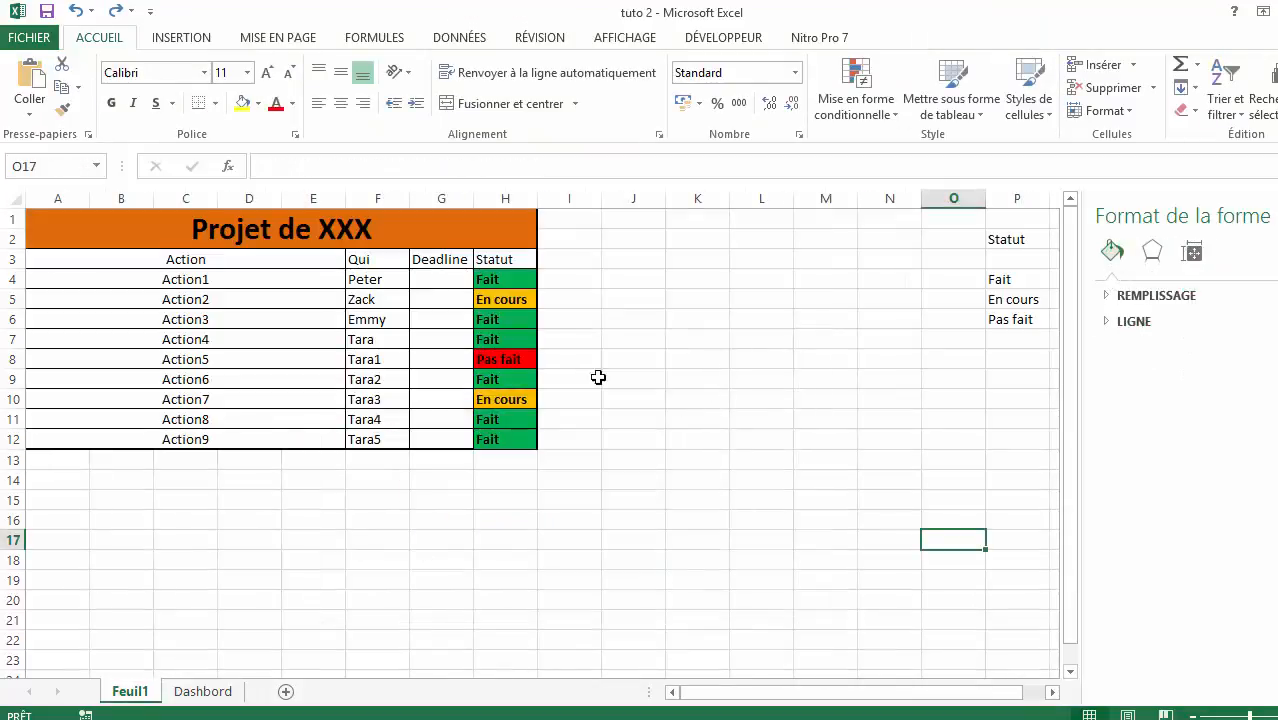
left_click(195, 692)
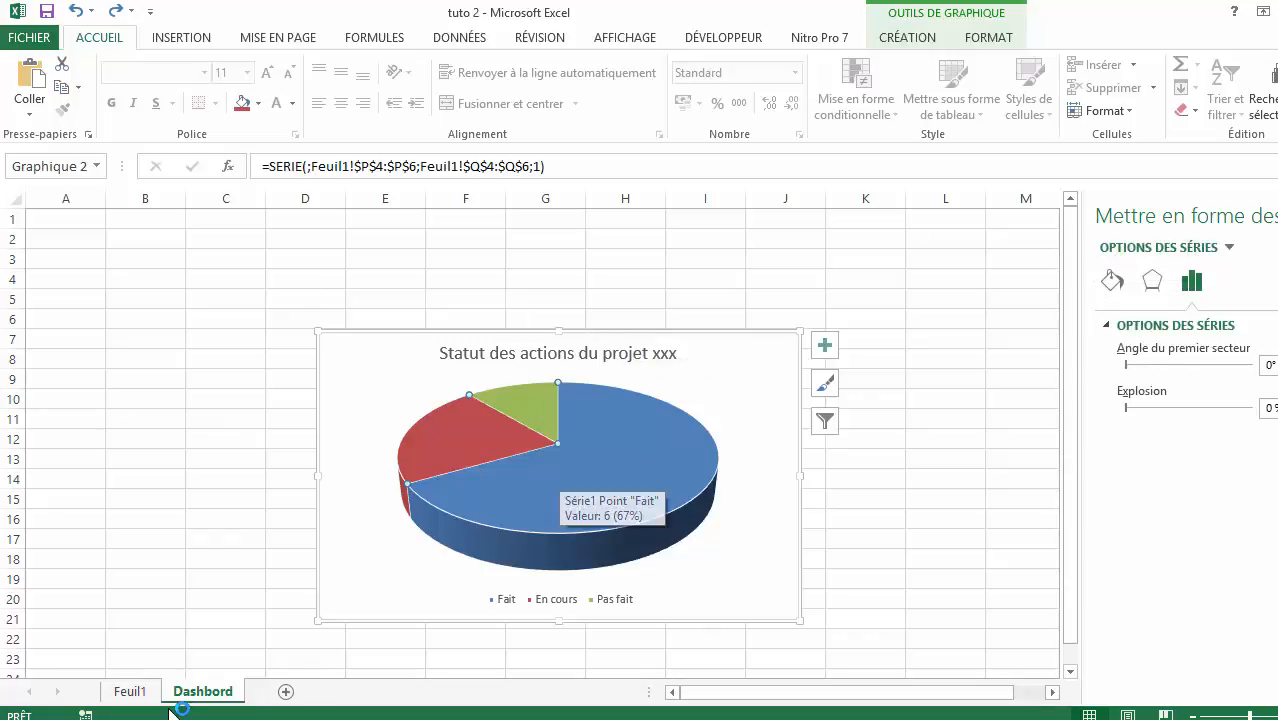
left_click(620, 485)
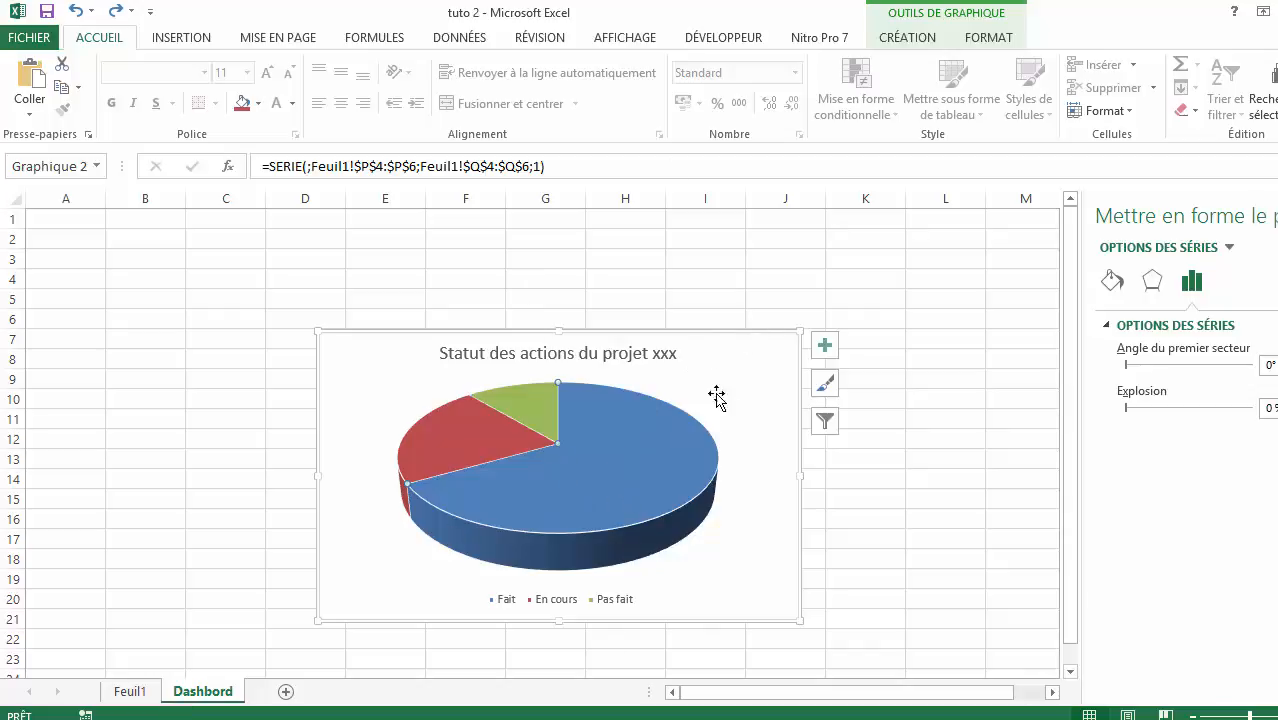
left_click(912, 40)
left_click(472, 85)
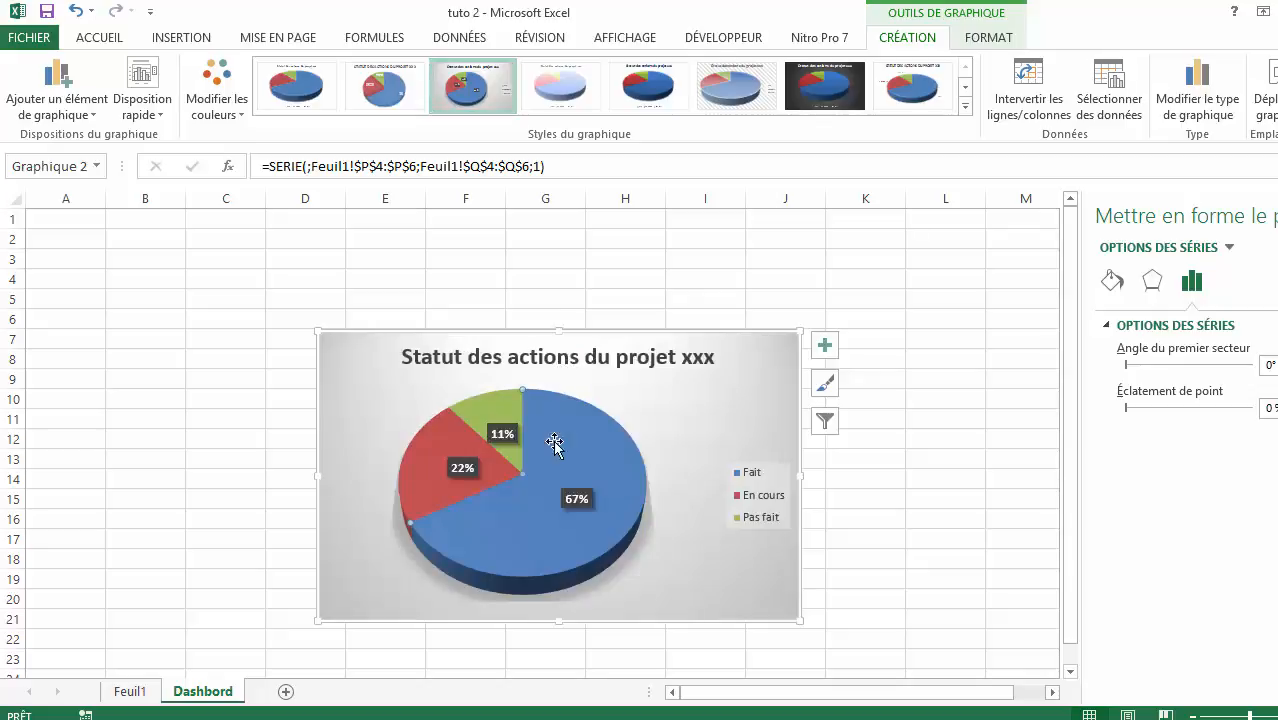
- Try to show the values alongside the percentages in the pie chart's data labels
mouse_move(551, 428)
left_click(508, 432)
right_click(512, 430)
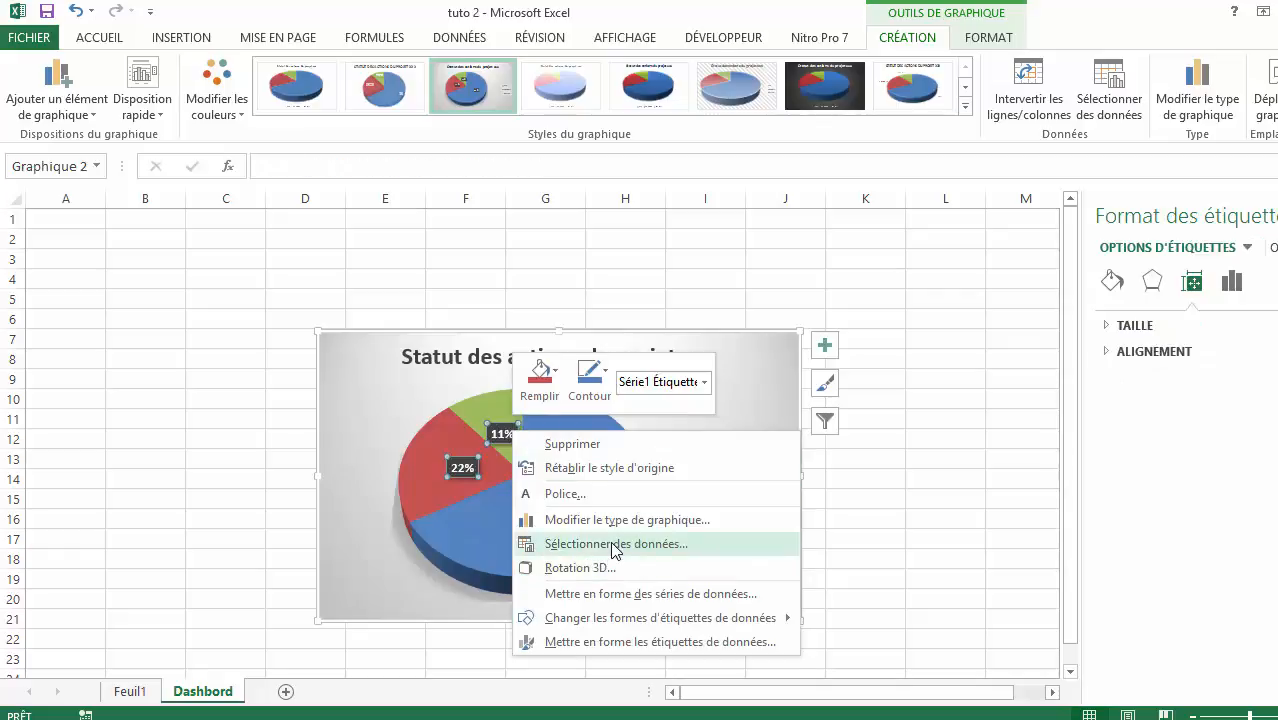
left_click(594, 642)
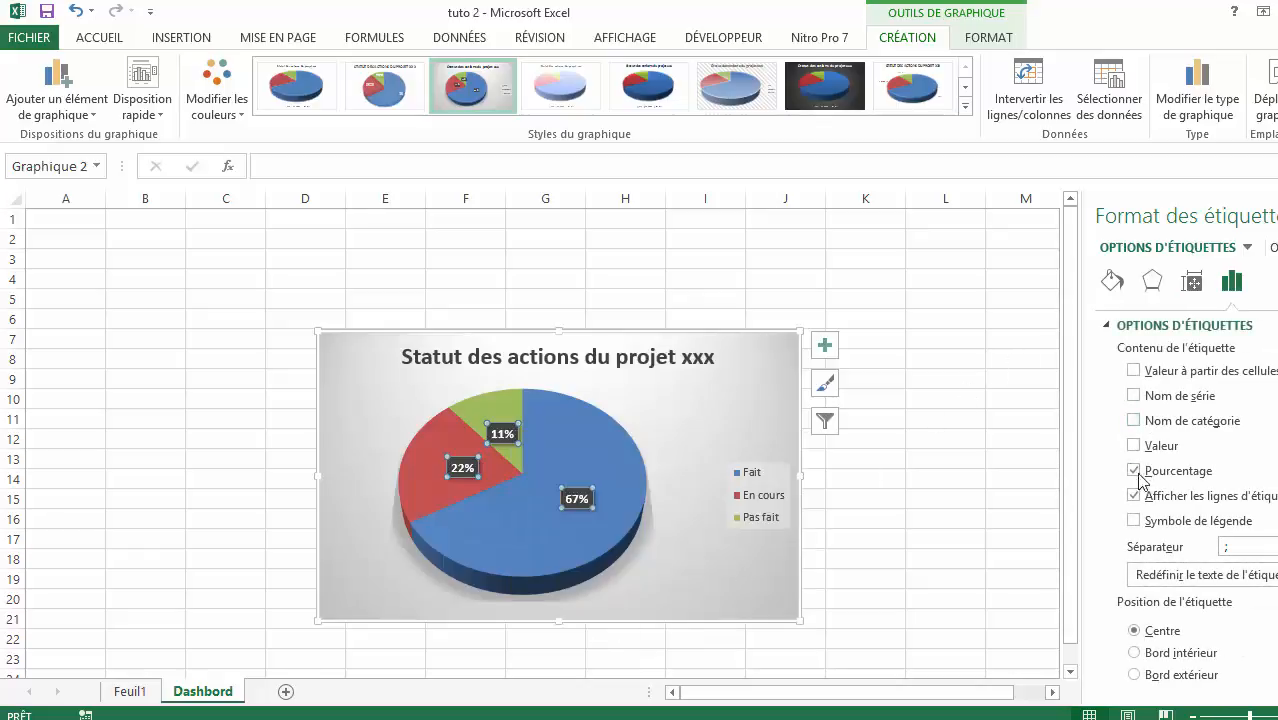
left_click(1134, 445)
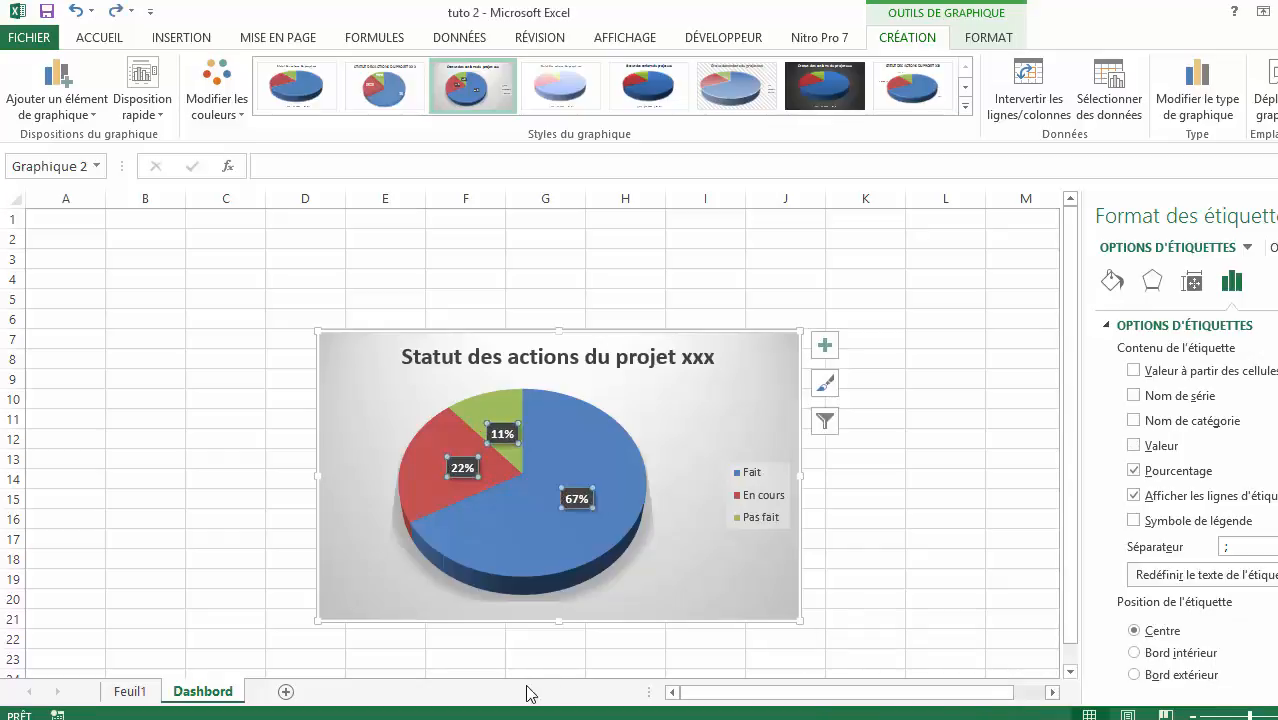
- Show the values alongside the percentages in the pie chart's data labels and close the label formatting options
right_click(471, 447)
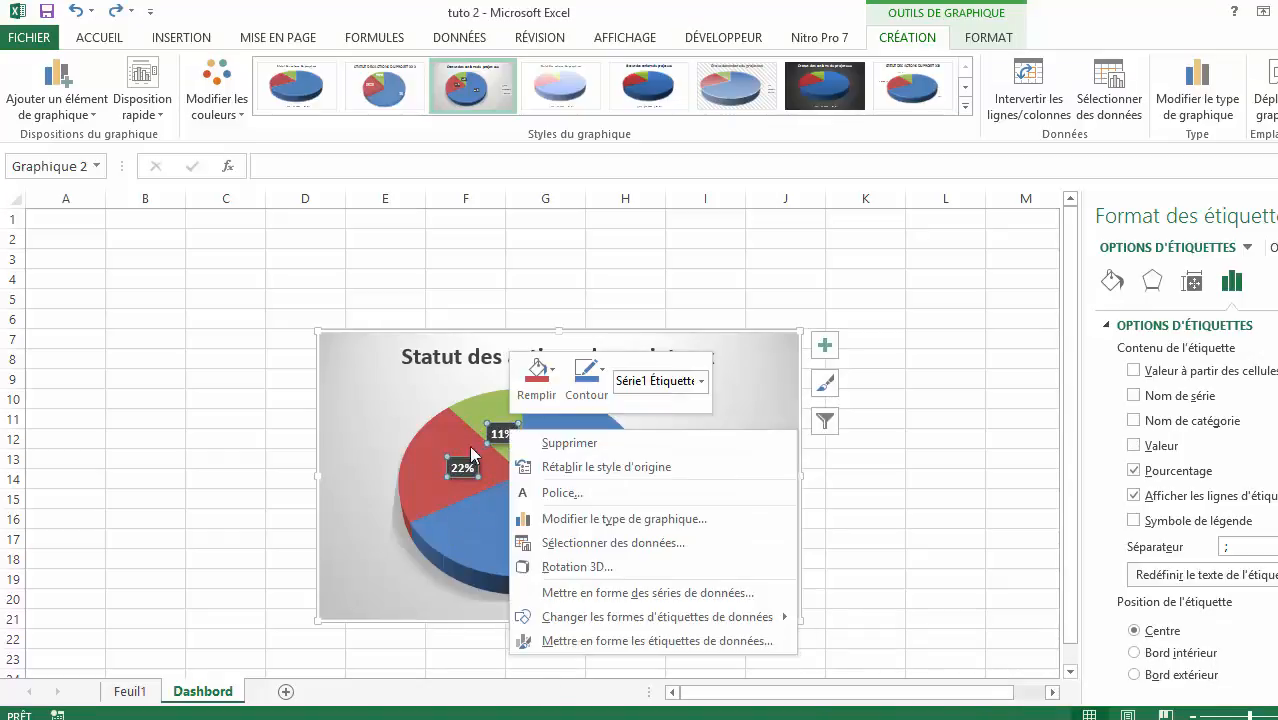
left_click(497, 433)
right_click(494, 427)
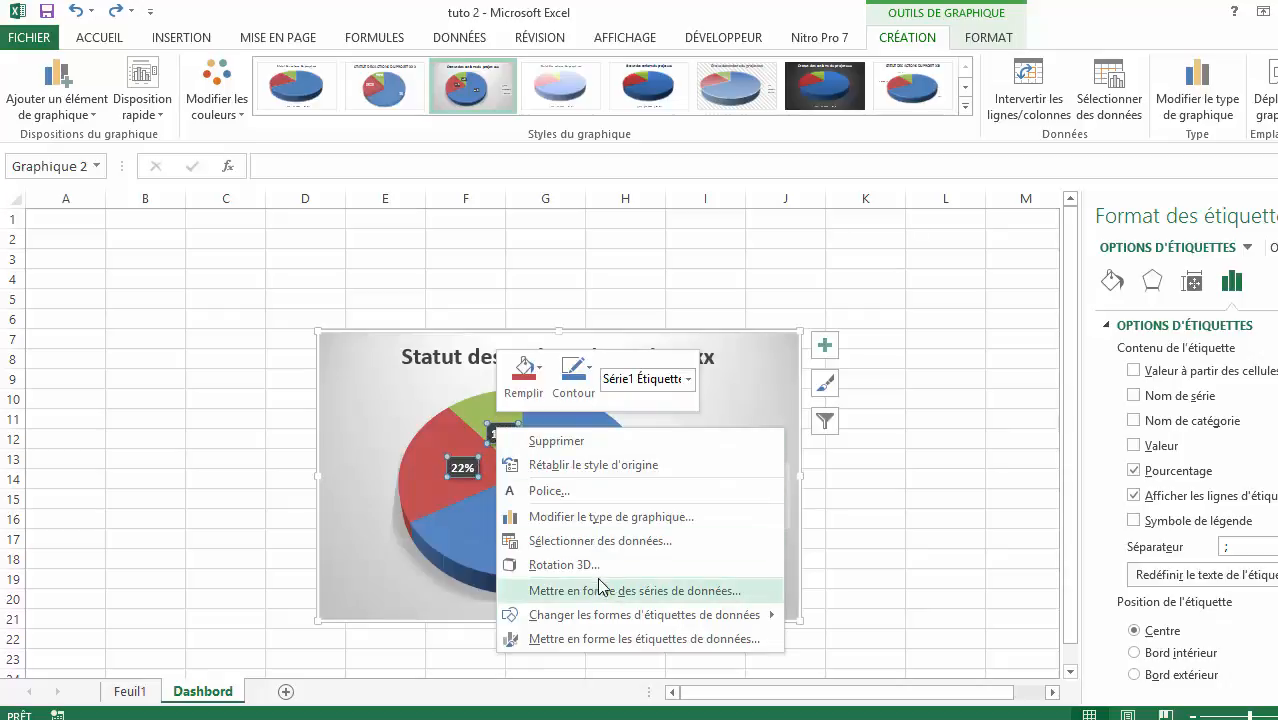
left_click(597, 639)
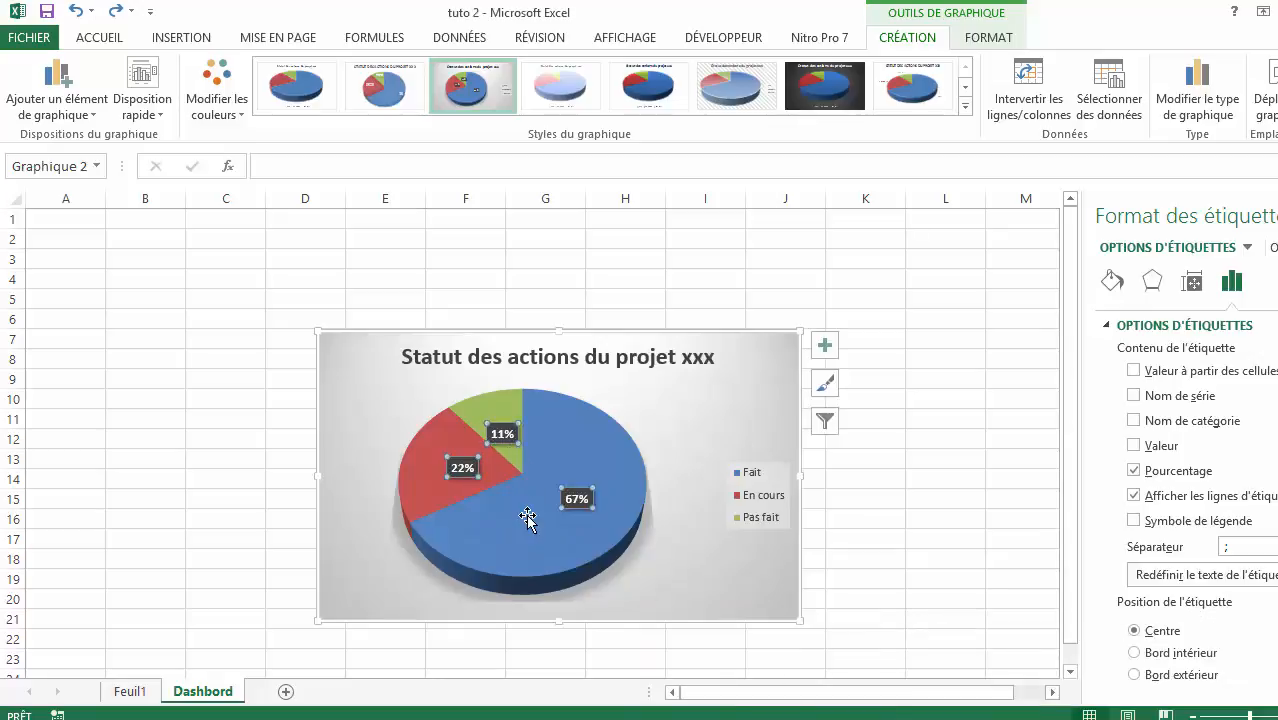
right_click(520, 438)
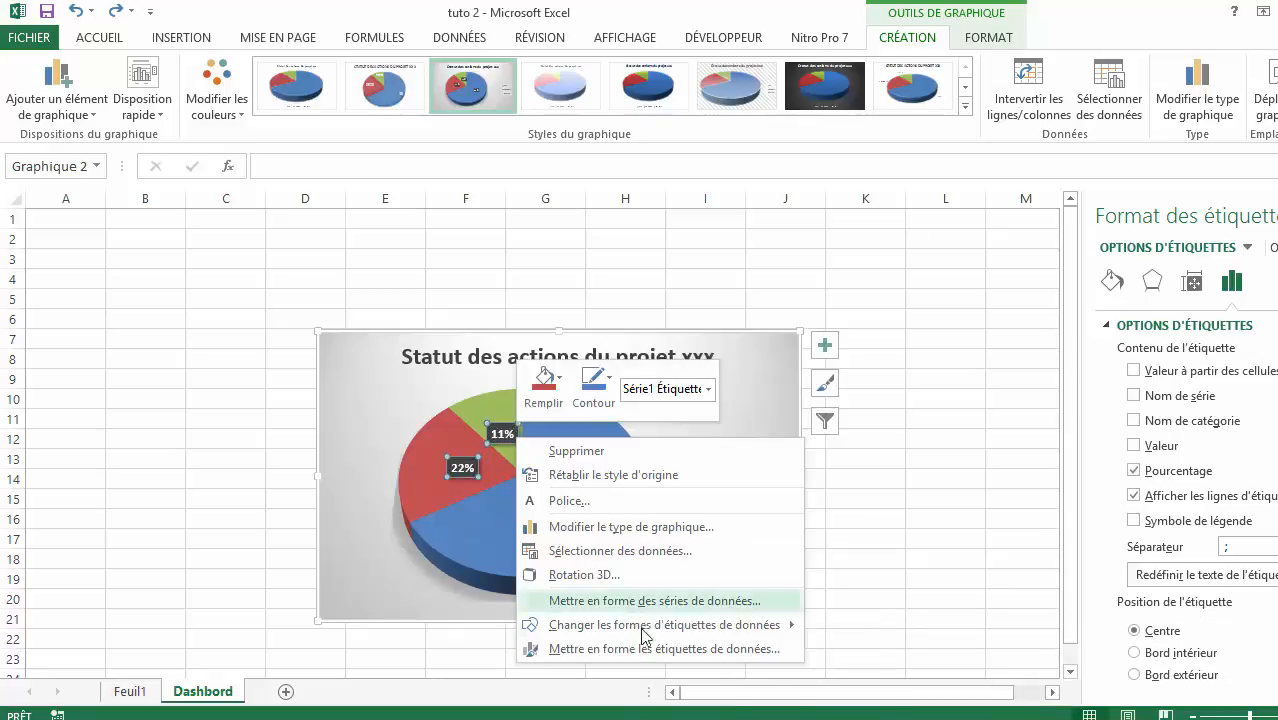
left_click(644, 662)
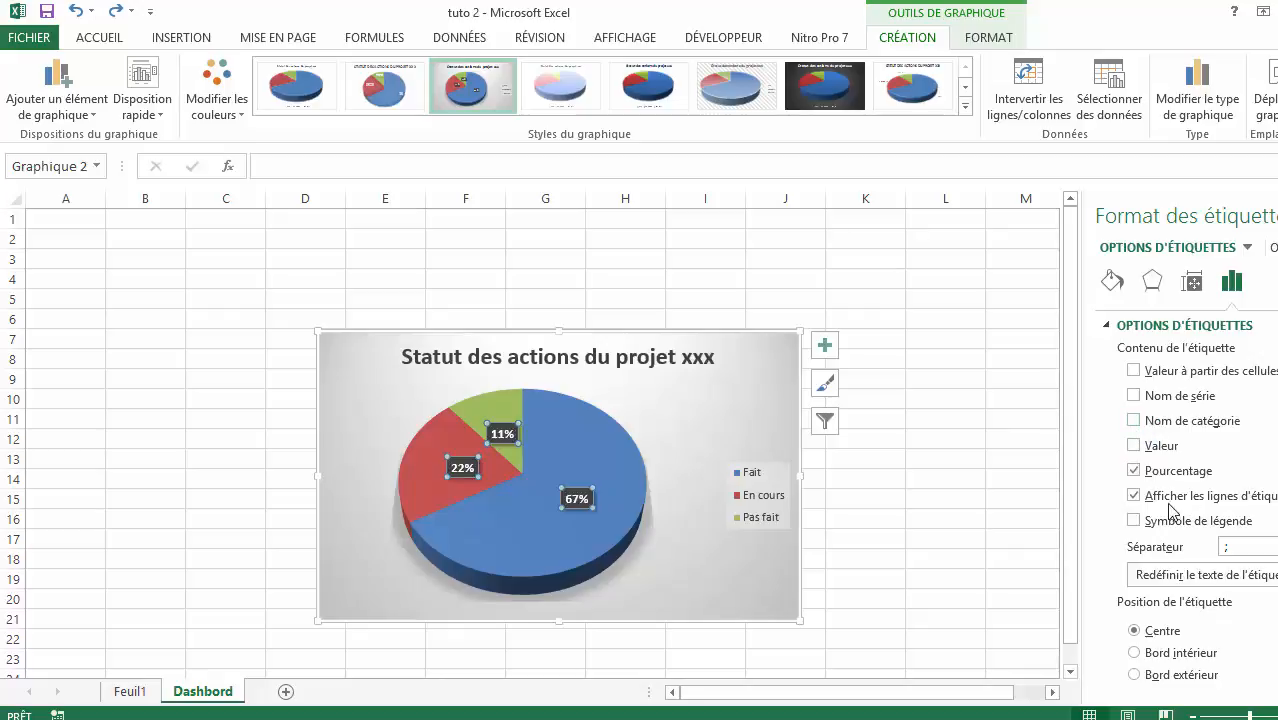
left_click(1133, 445)
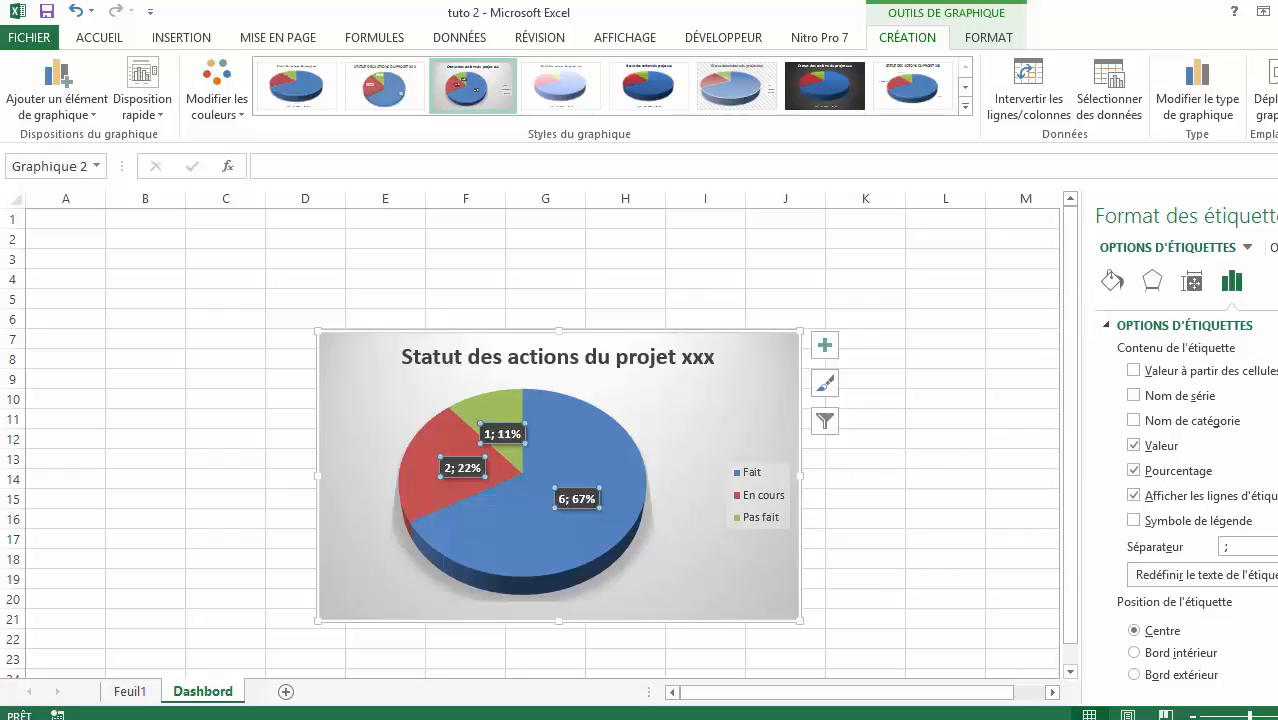
left_click(1277, 216)
- Fill the pie chart's entire data series with the standard green colour
left_click(595, 460)
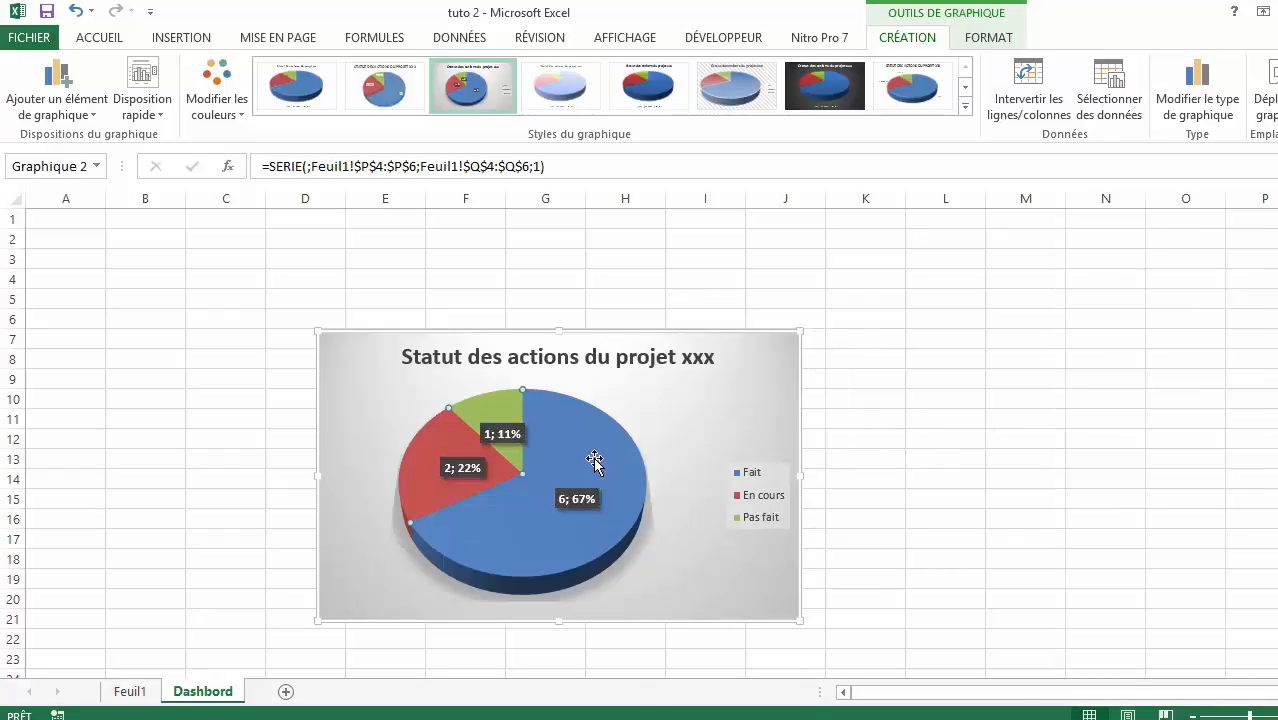
double_click(595, 460)
left_click(620, 446)
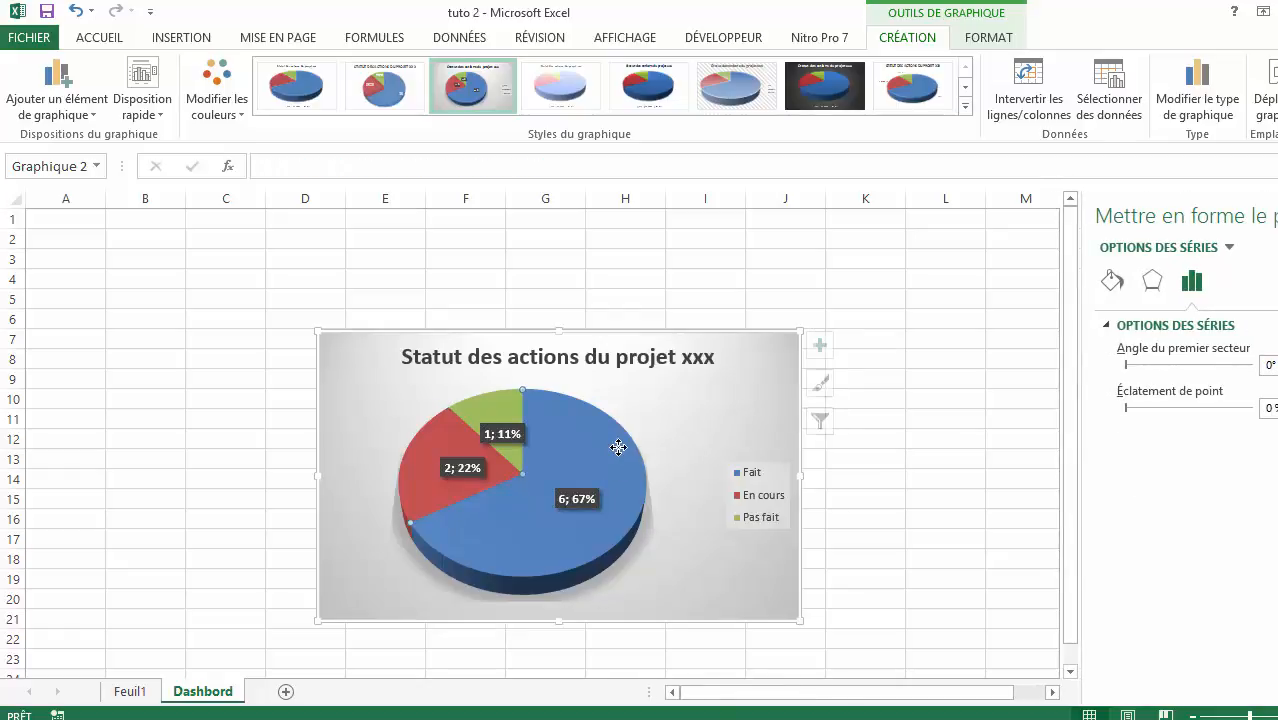
left_click(618, 447)
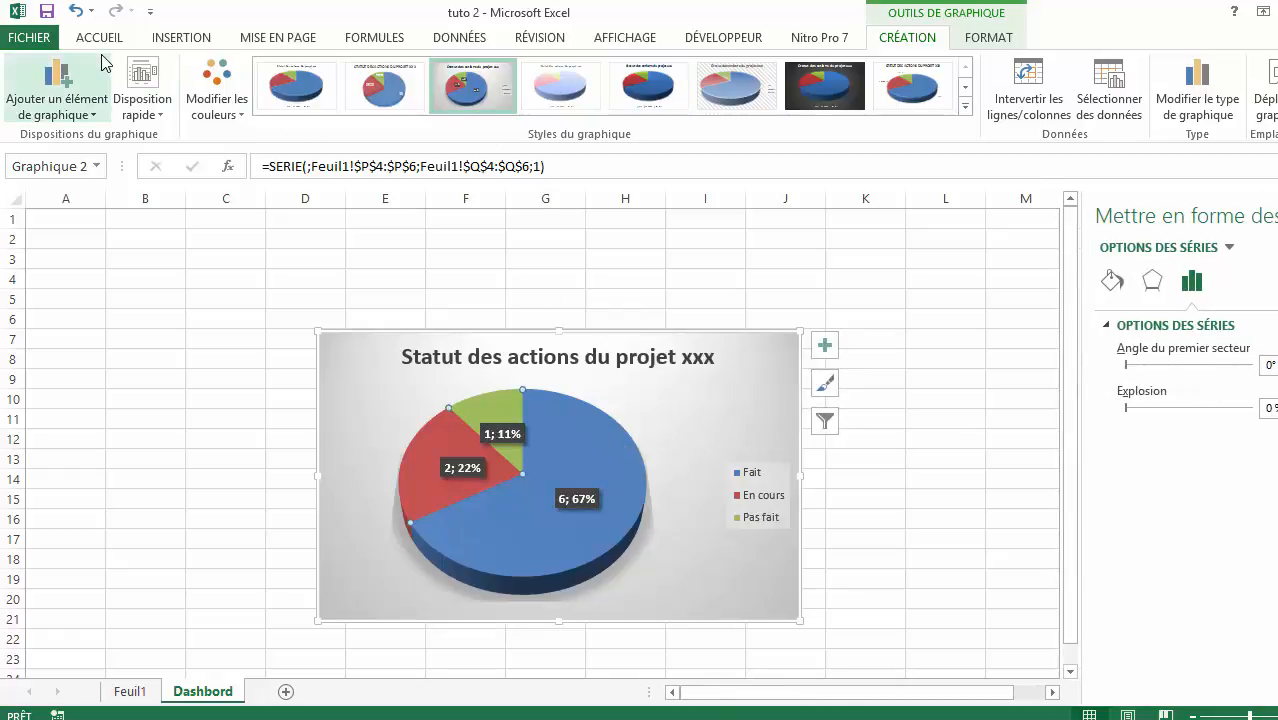
left_click(986, 40)
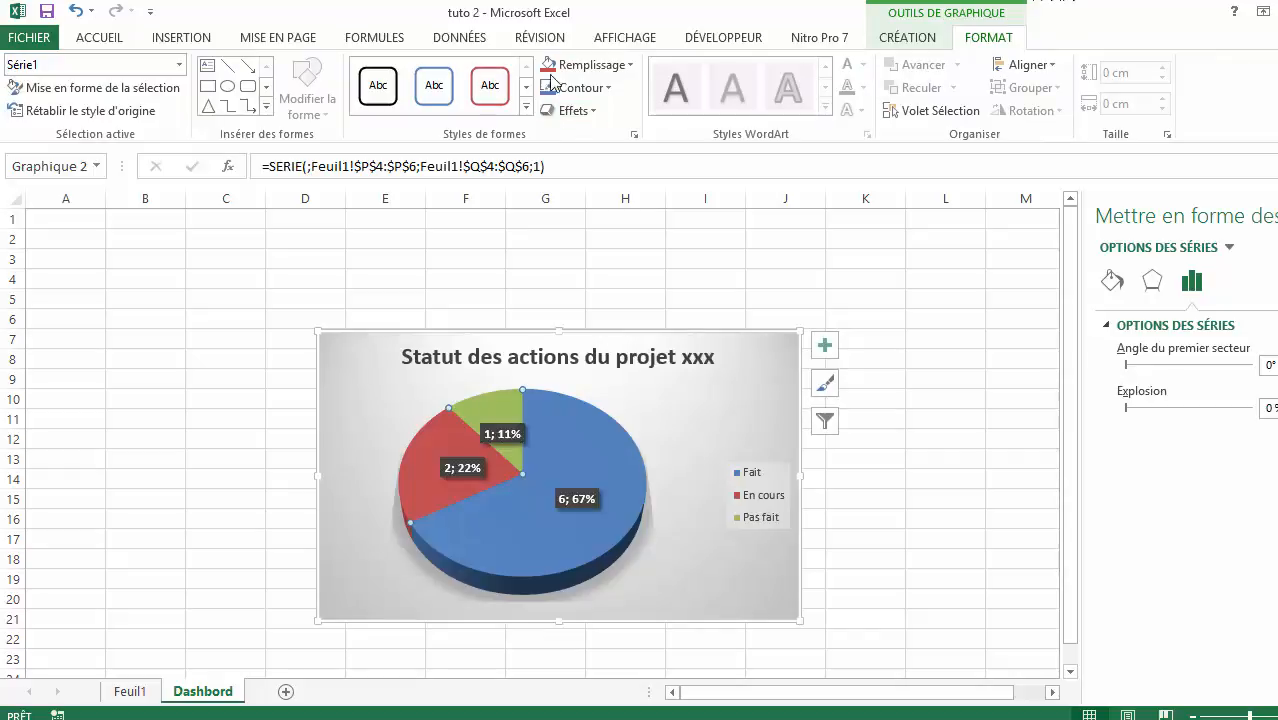
left_click(590, 64)
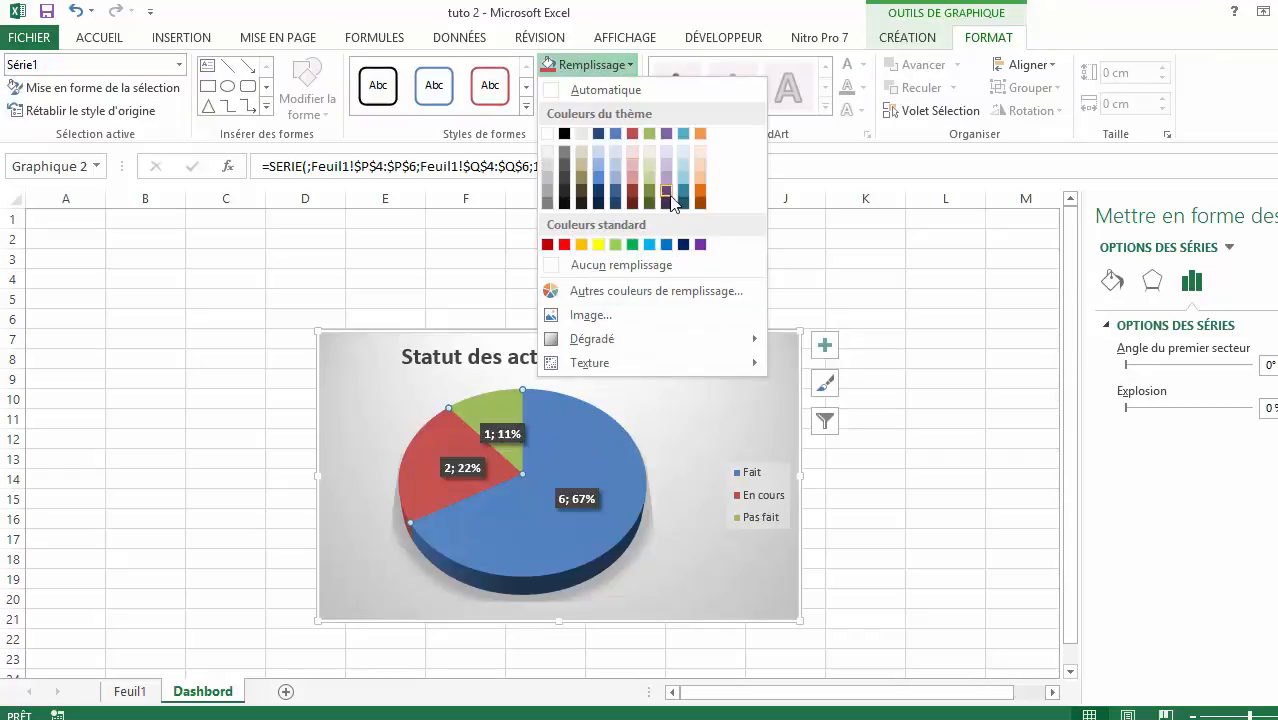
left_click(633, 244)
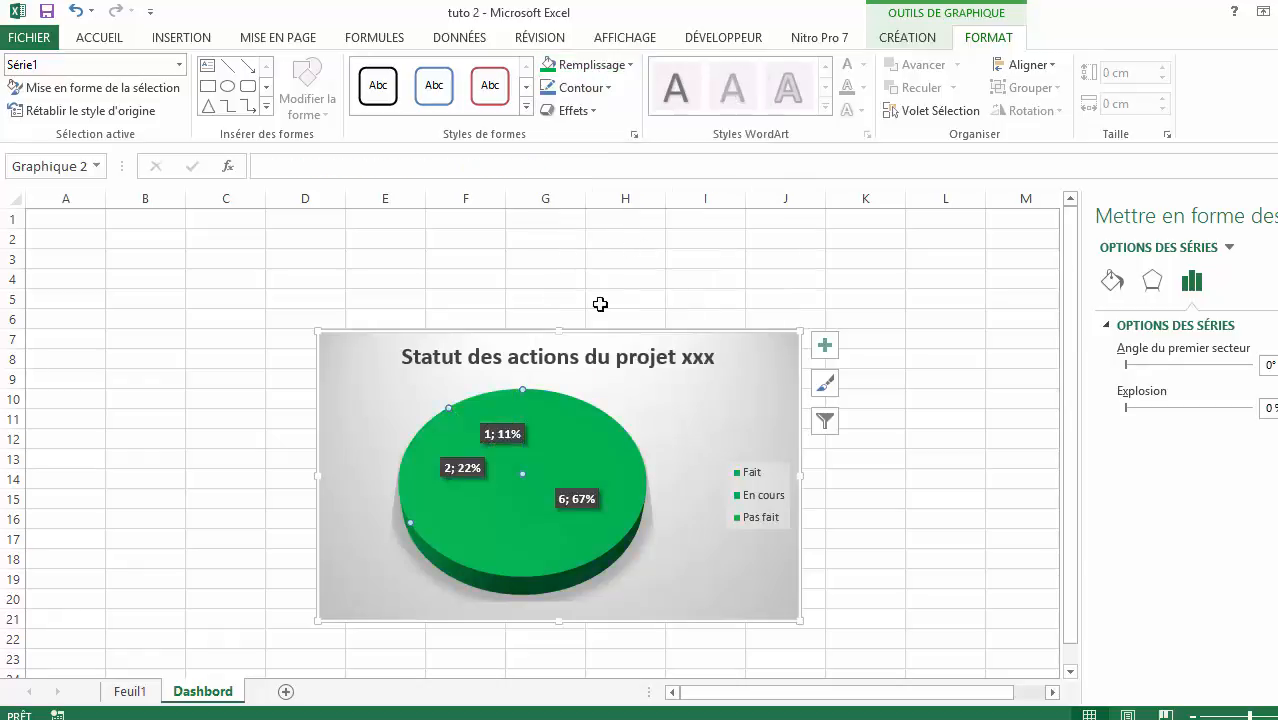
- Fill the pie chart's "Pas fait" slice with standard red (Rouge)
left_click(497, 417)
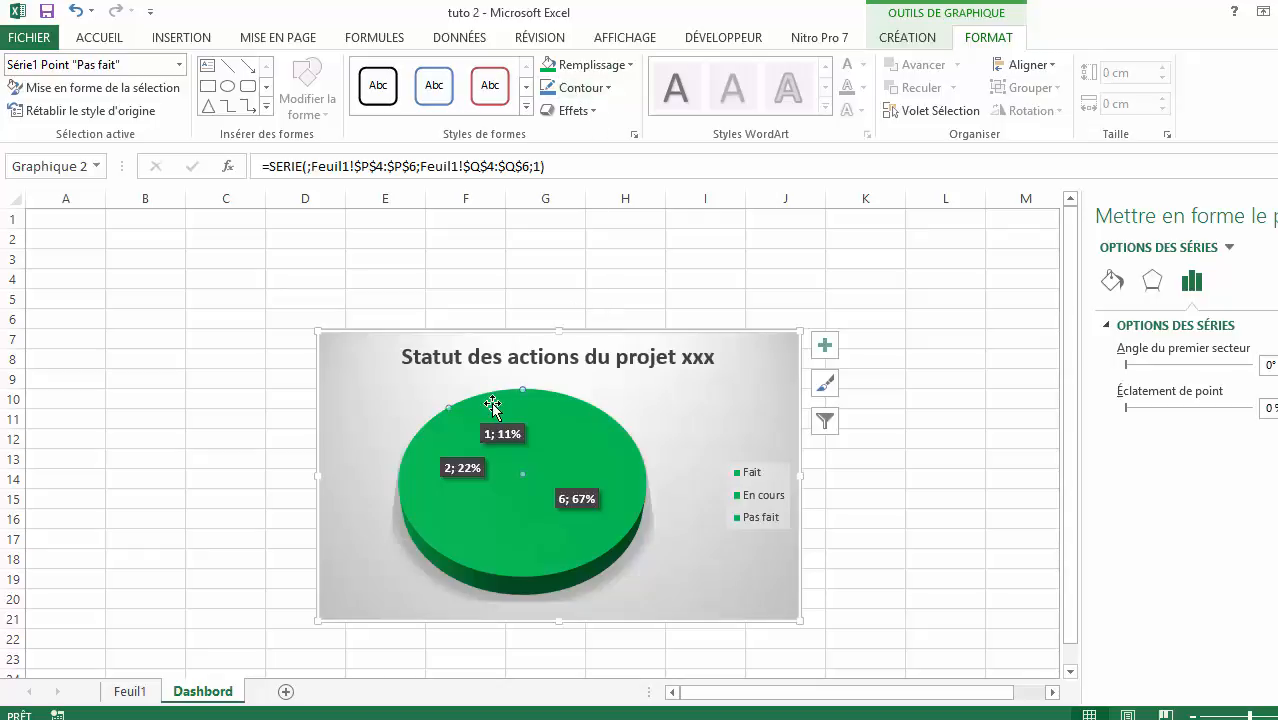
left_click(590, 64)
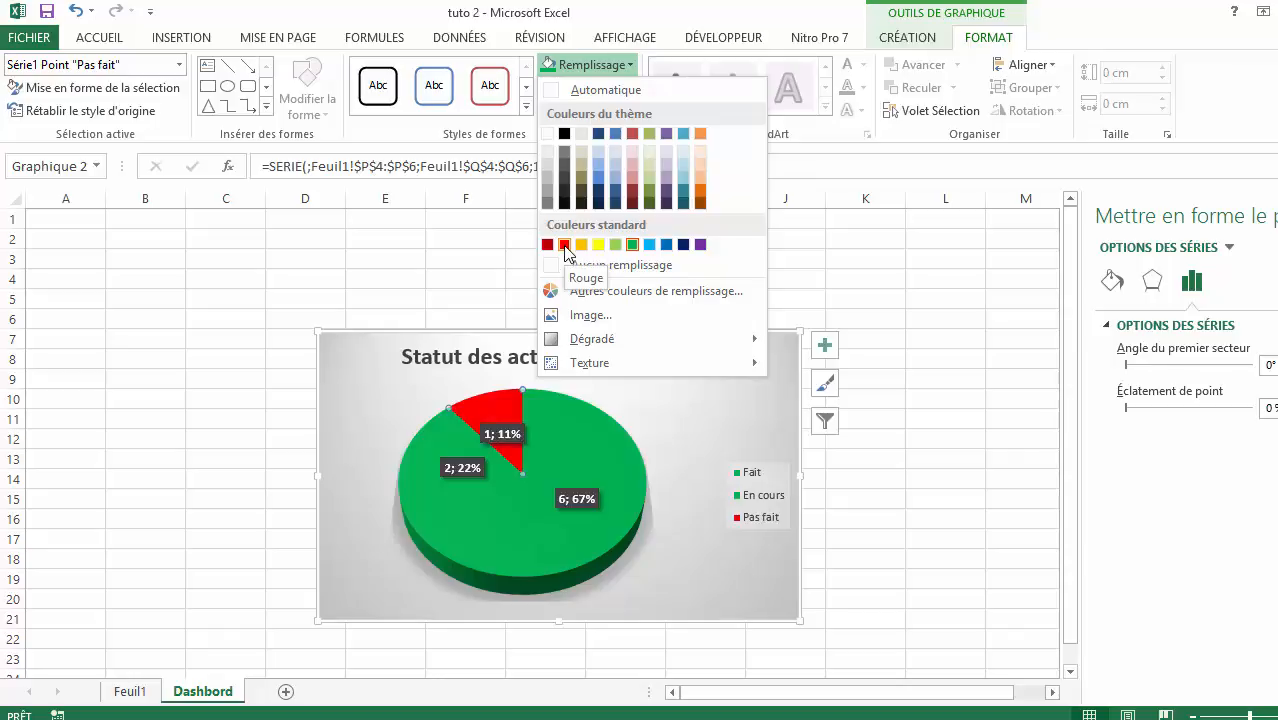
left_click(565, 245)
- Fill the pie chart's "En cours" slice with standard orange and deselect the chart
left_click(441, 463)
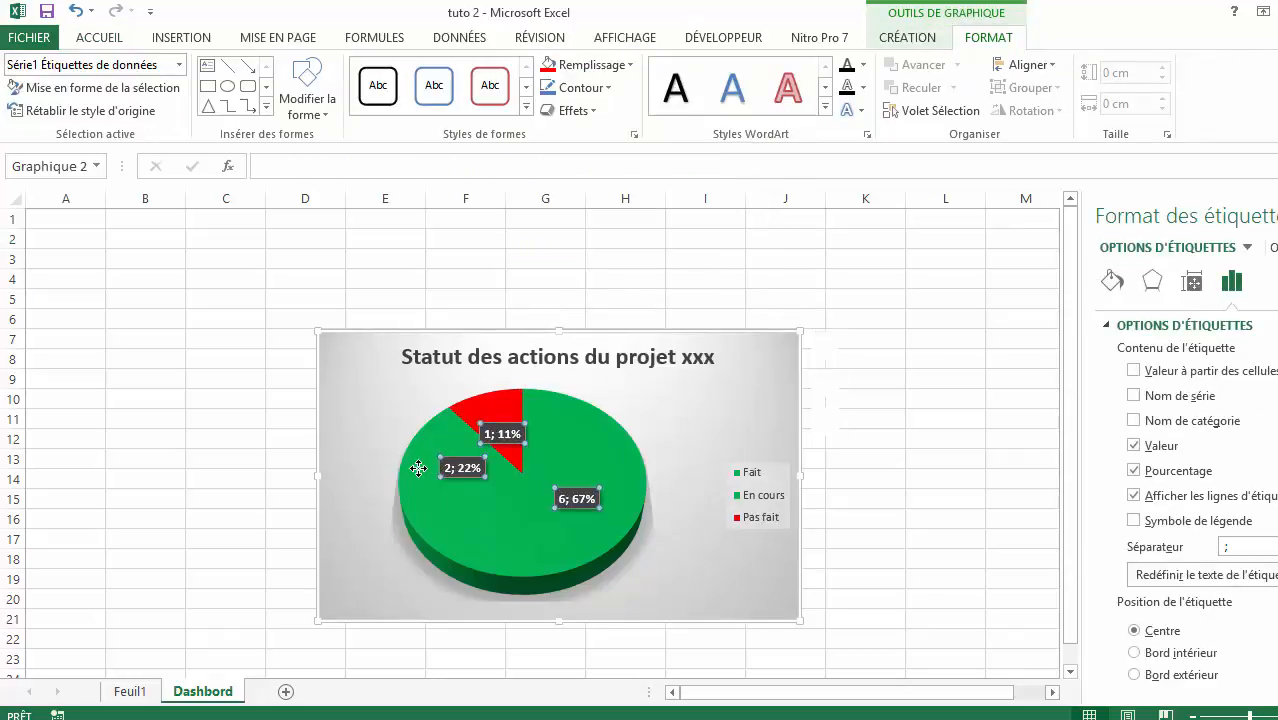
left_click(461, 470)
left_click(401, 520)
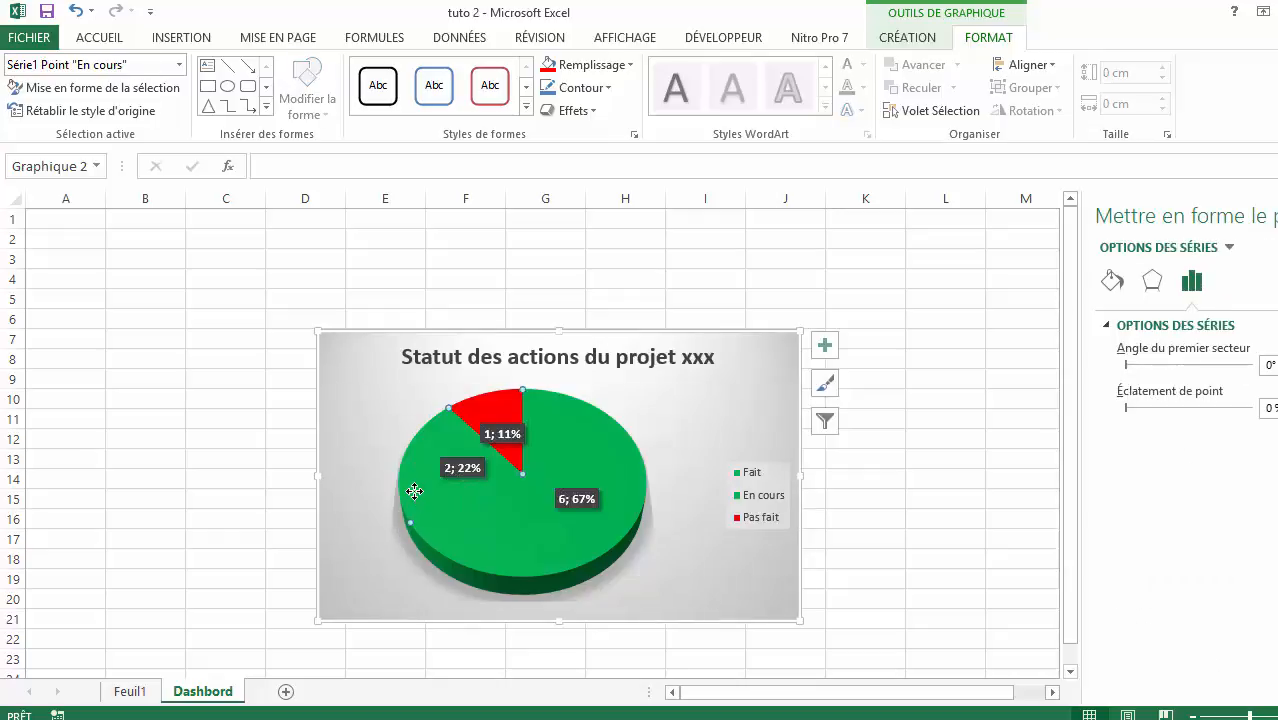
left_click(605, 67)
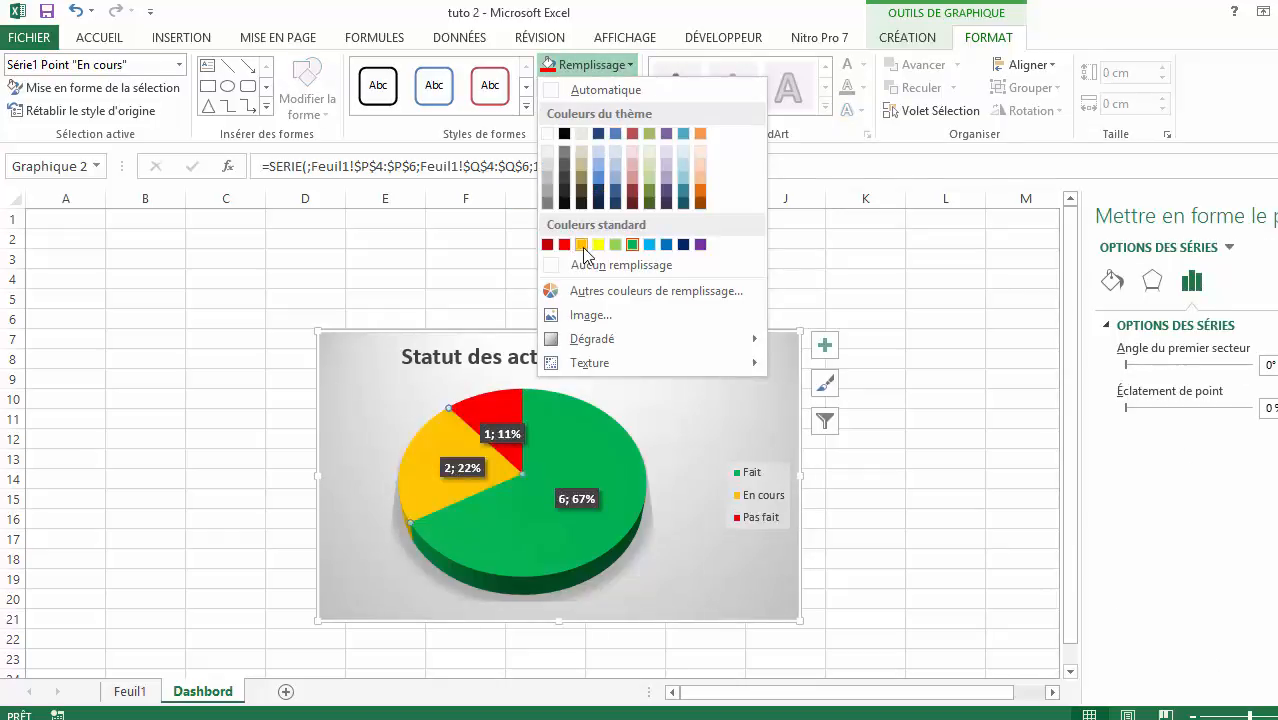
left_click(583, 247)
left_click(952, 451)
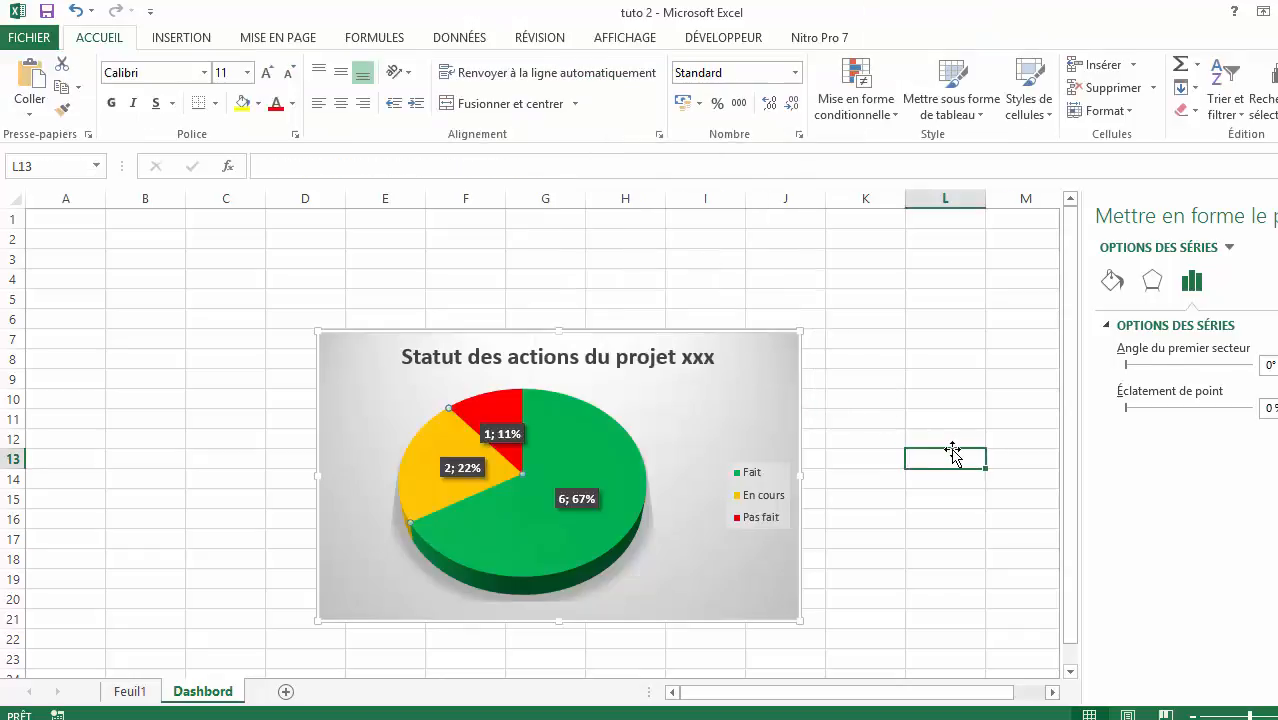
left_click(922, 321)
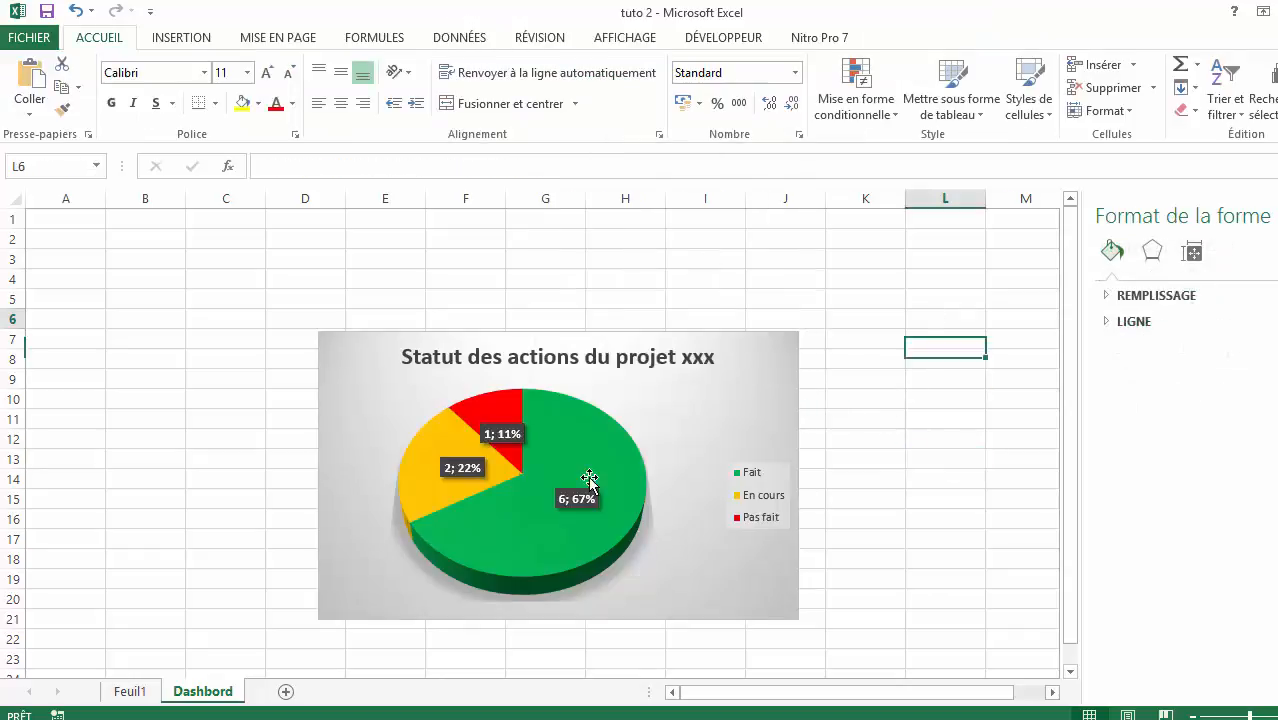
left_click(737, 399)
left_click(868, 516)
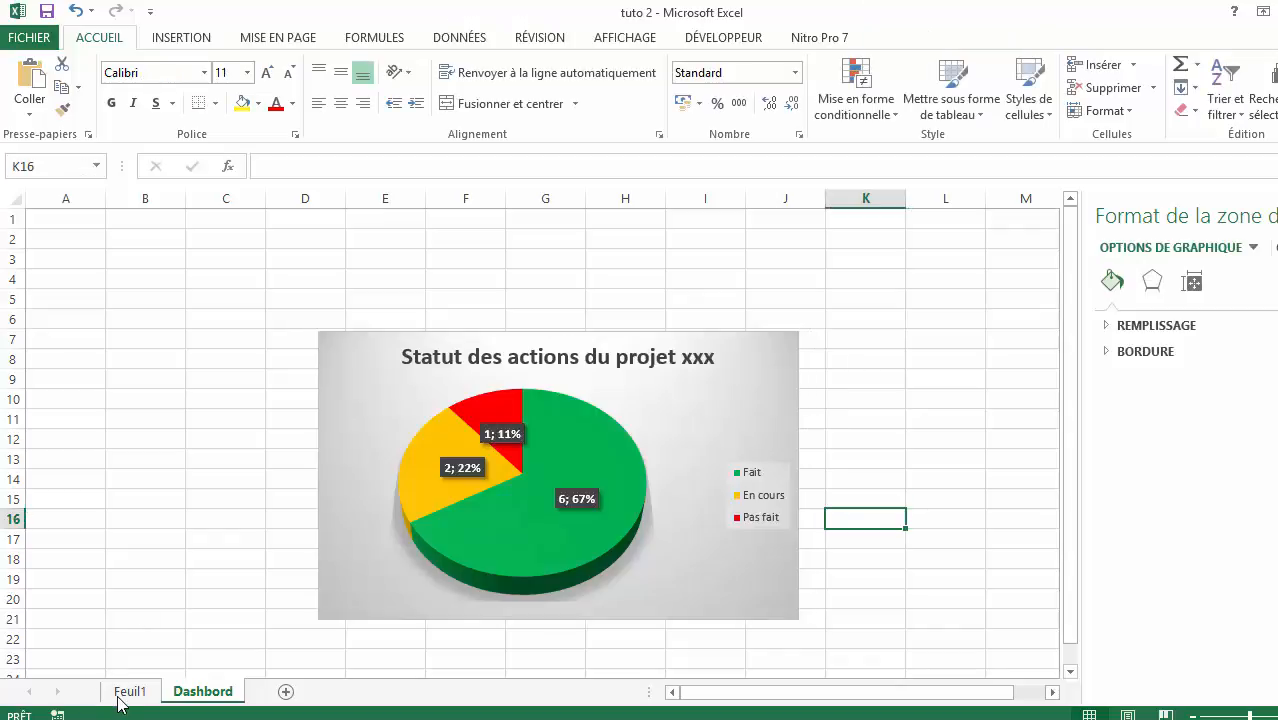
- Set the status of Action3 to "En cours" in the Feuil1 action table and close the formatting pane
left_click(130, 691)
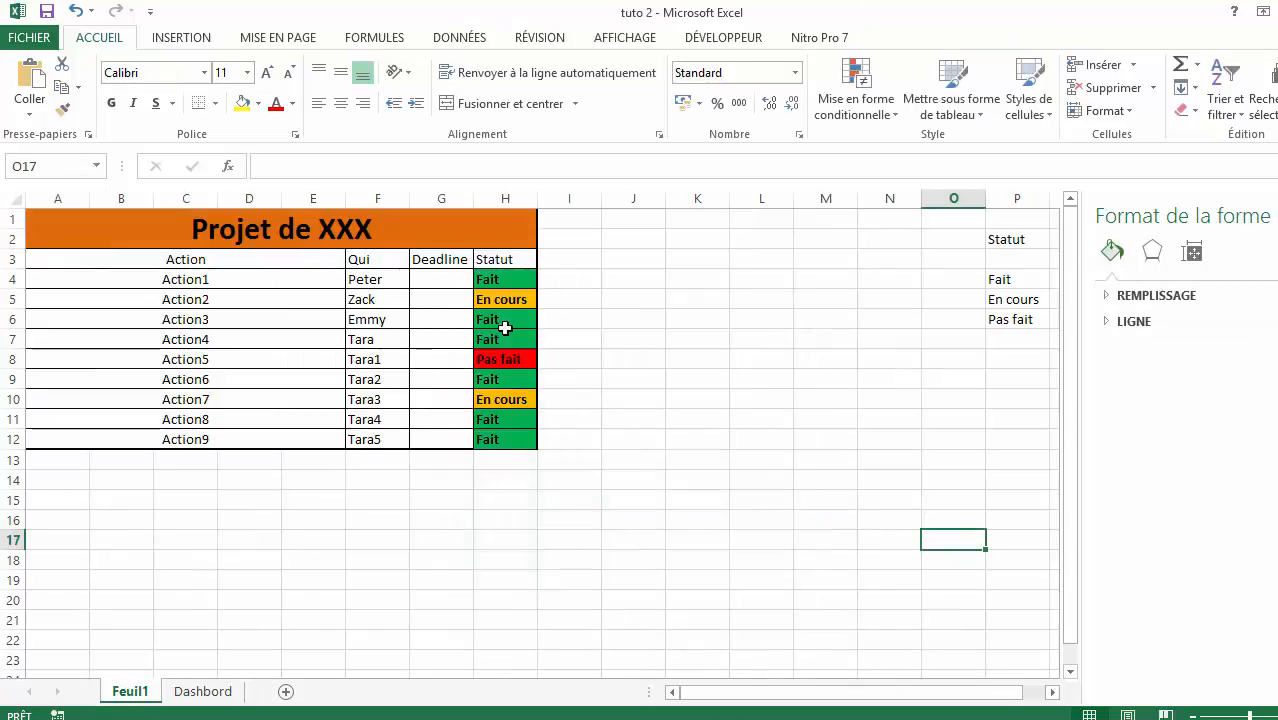
left_click(504, 327)
left_click(546, 320)
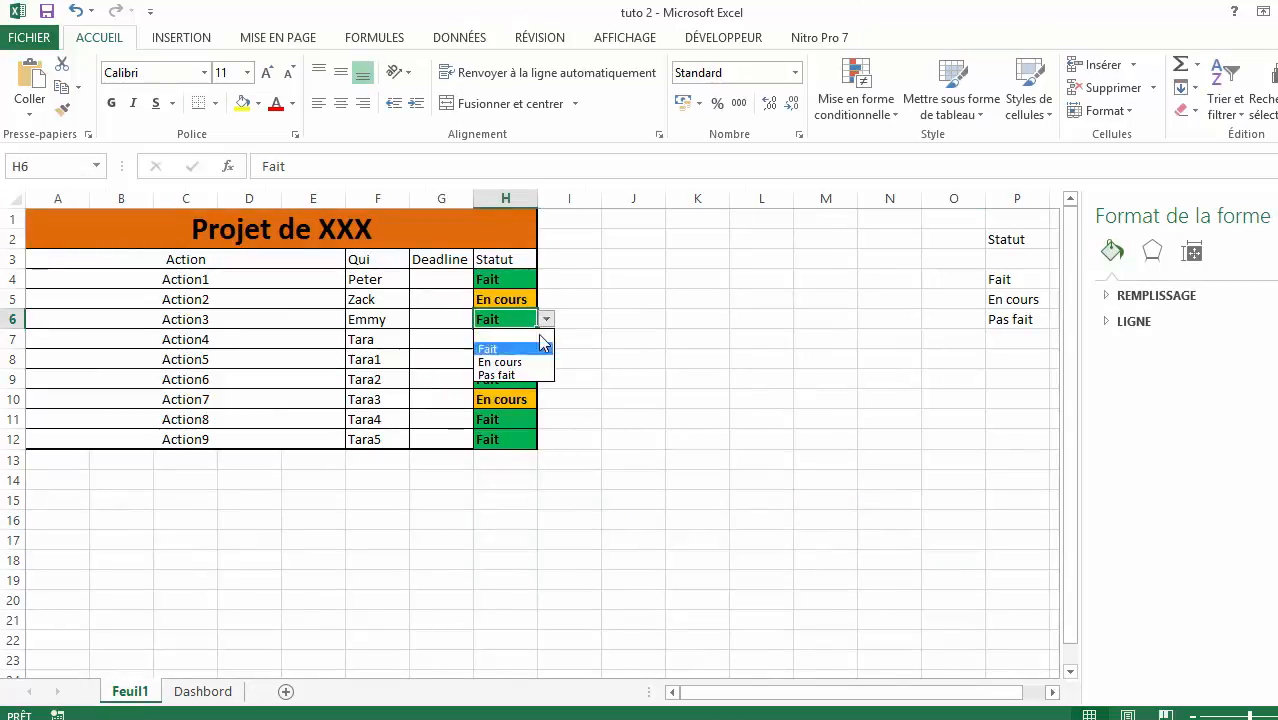
left_click(527, 362)
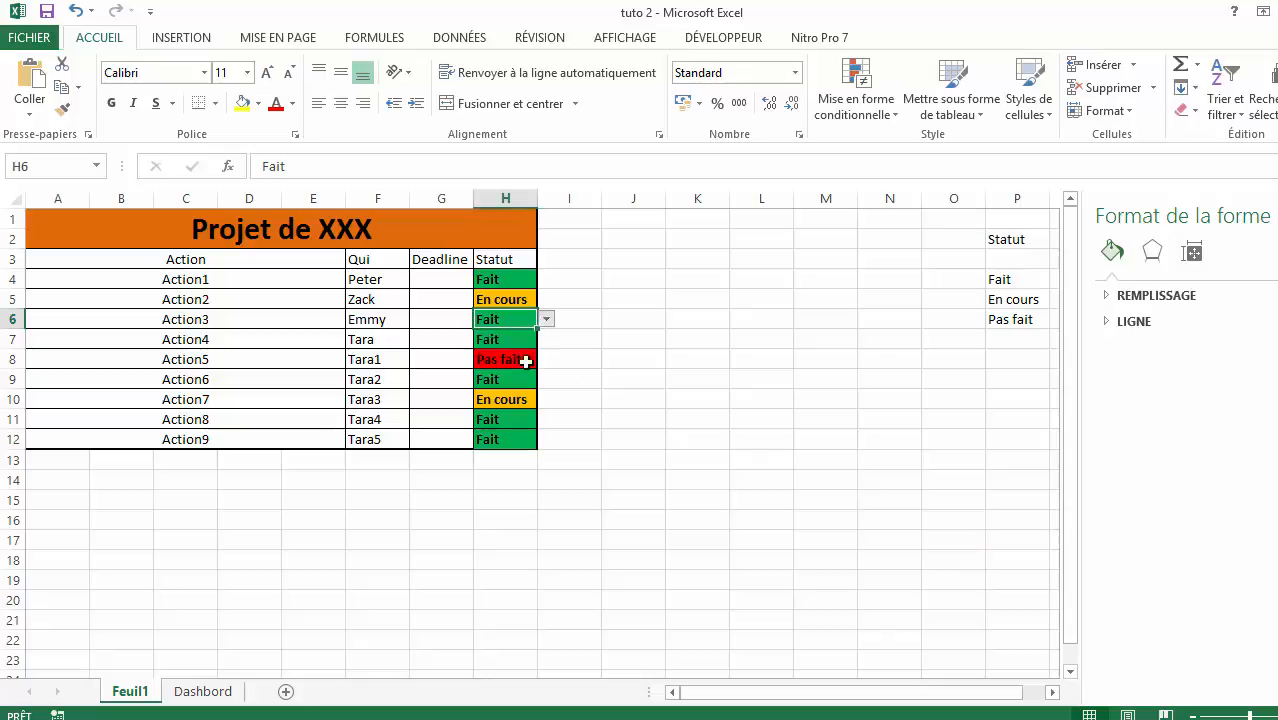
left_click(1277, 215)
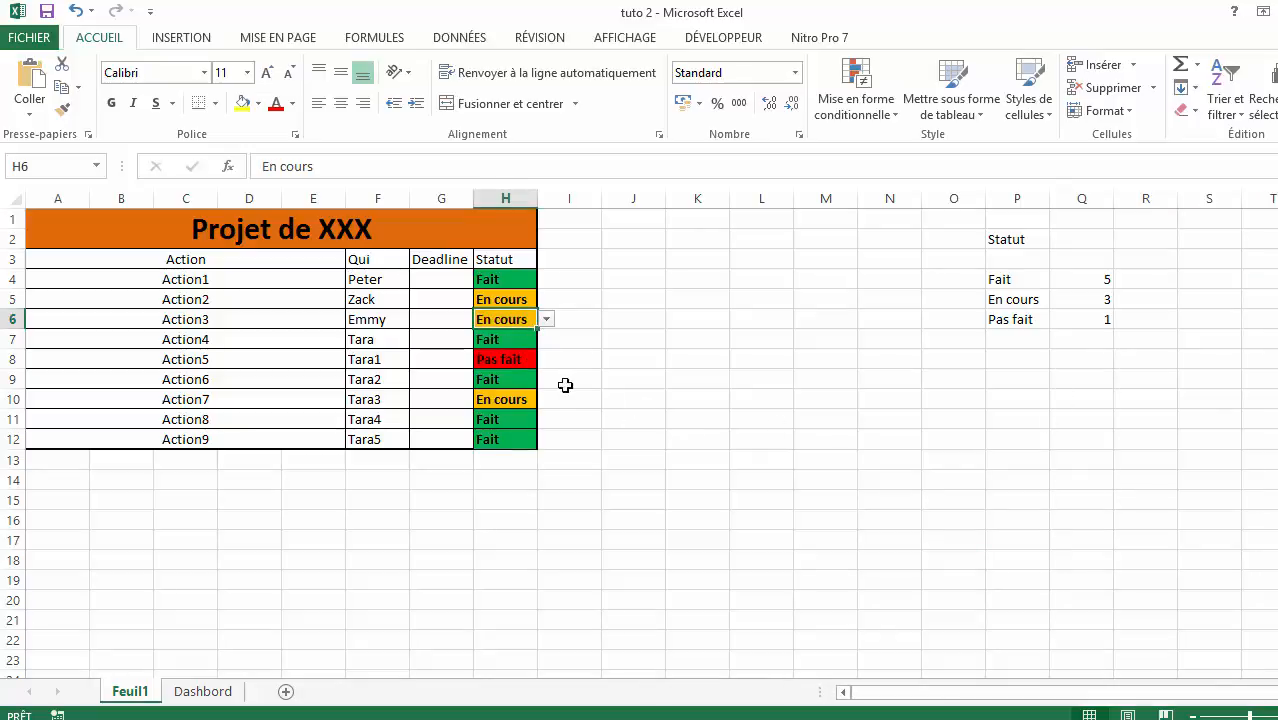
- Set the statuses of Action6 and Action8 to "Pas fait" and check the pie chart on Dashbord
left_click(511, 377)
left_click(547, 380)
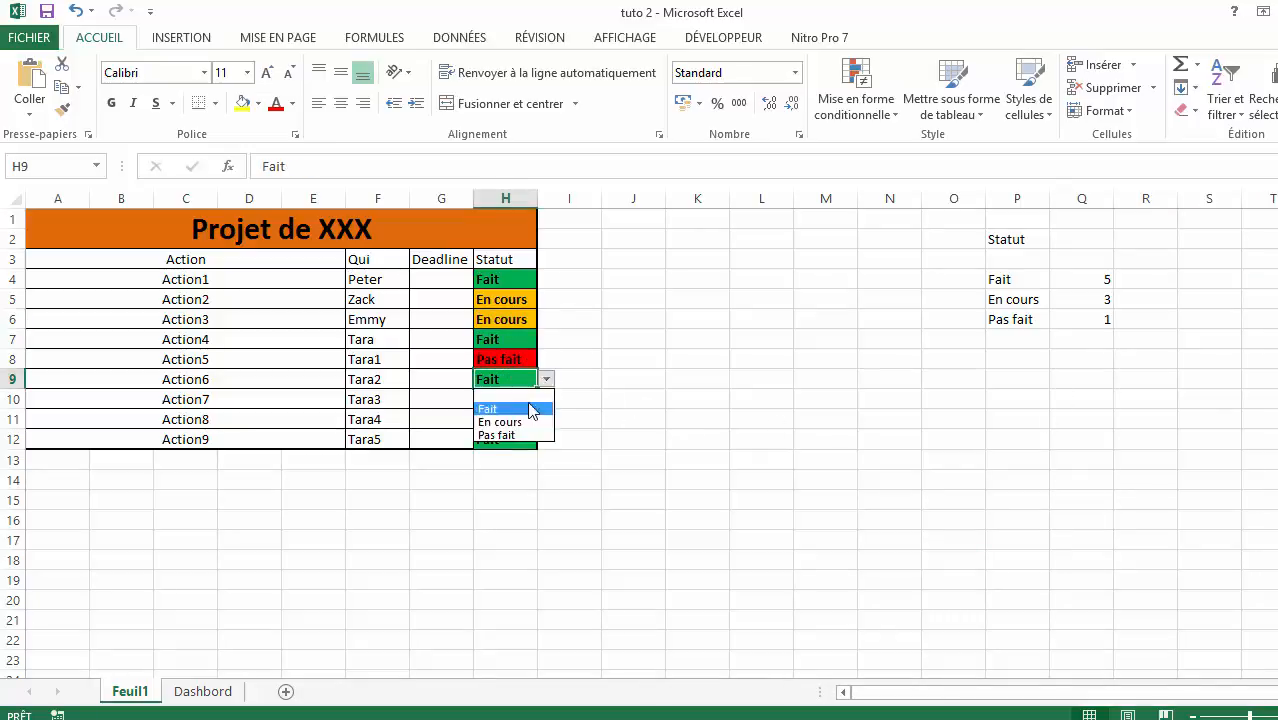
left_click(512, 438)
left_click(503, 420)
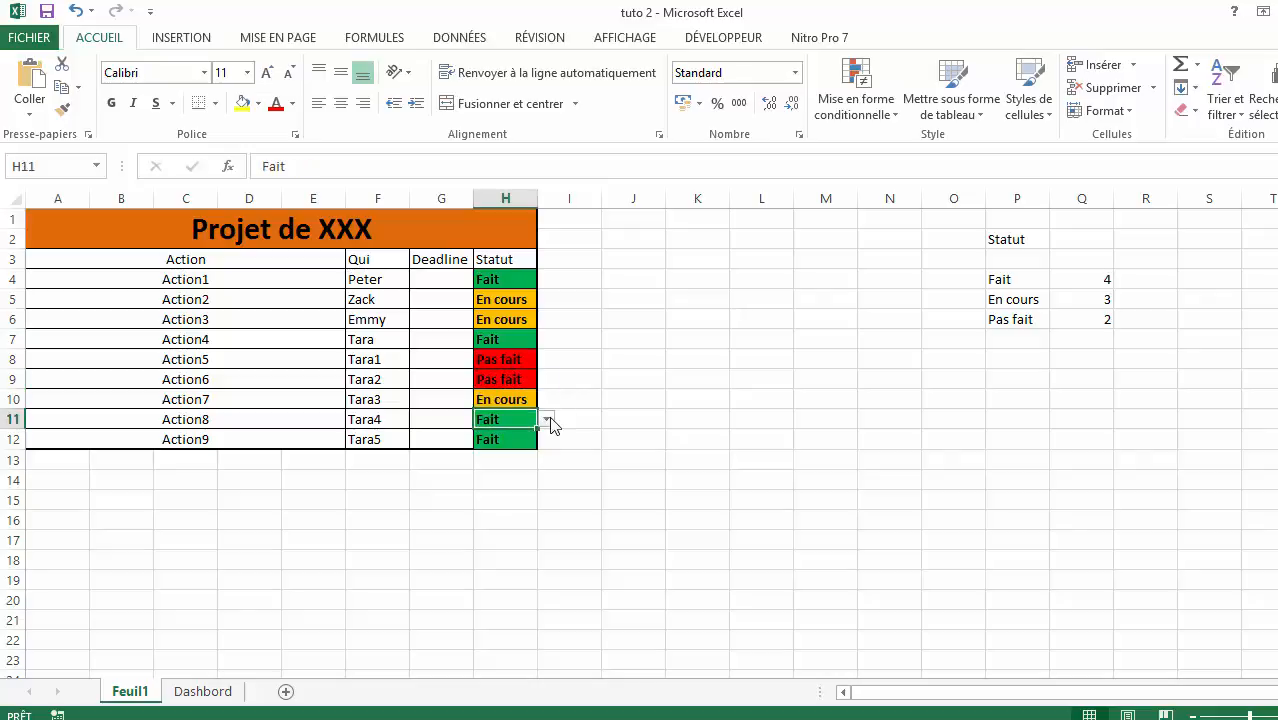
left_click(547, 420)
left_click(503, 475)
left_click(669, 457)
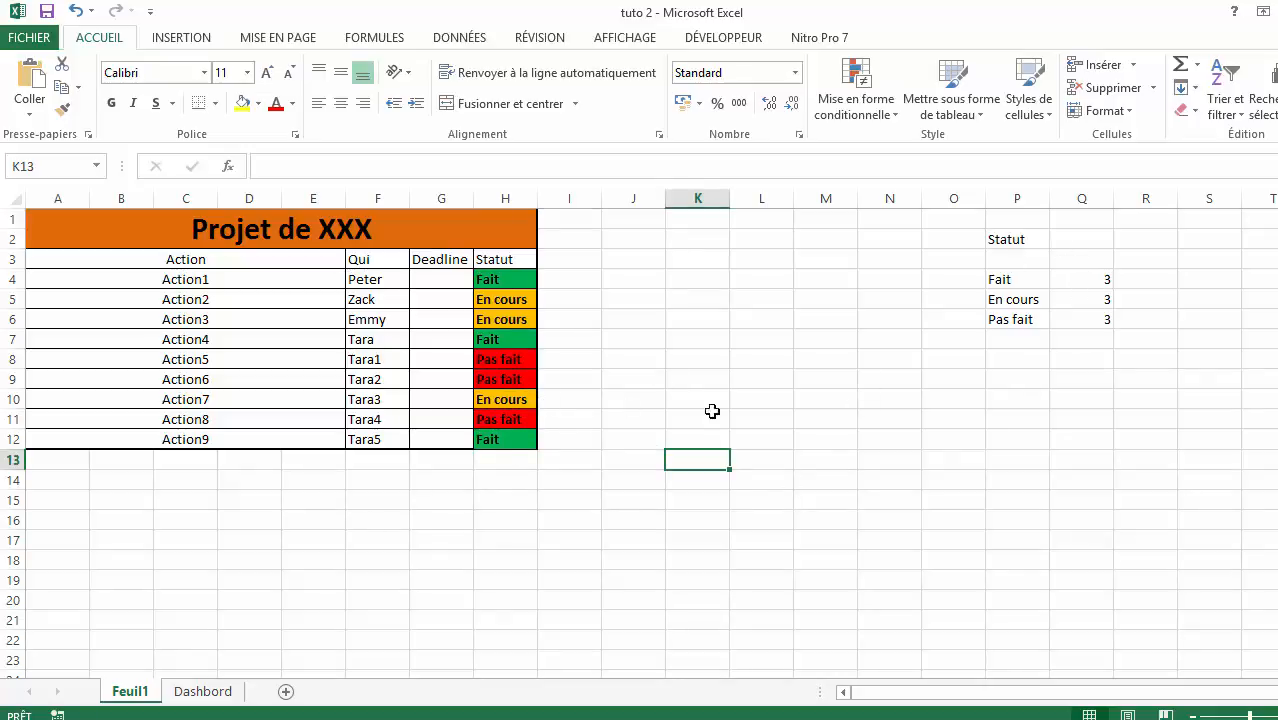
left_click(226, 694)
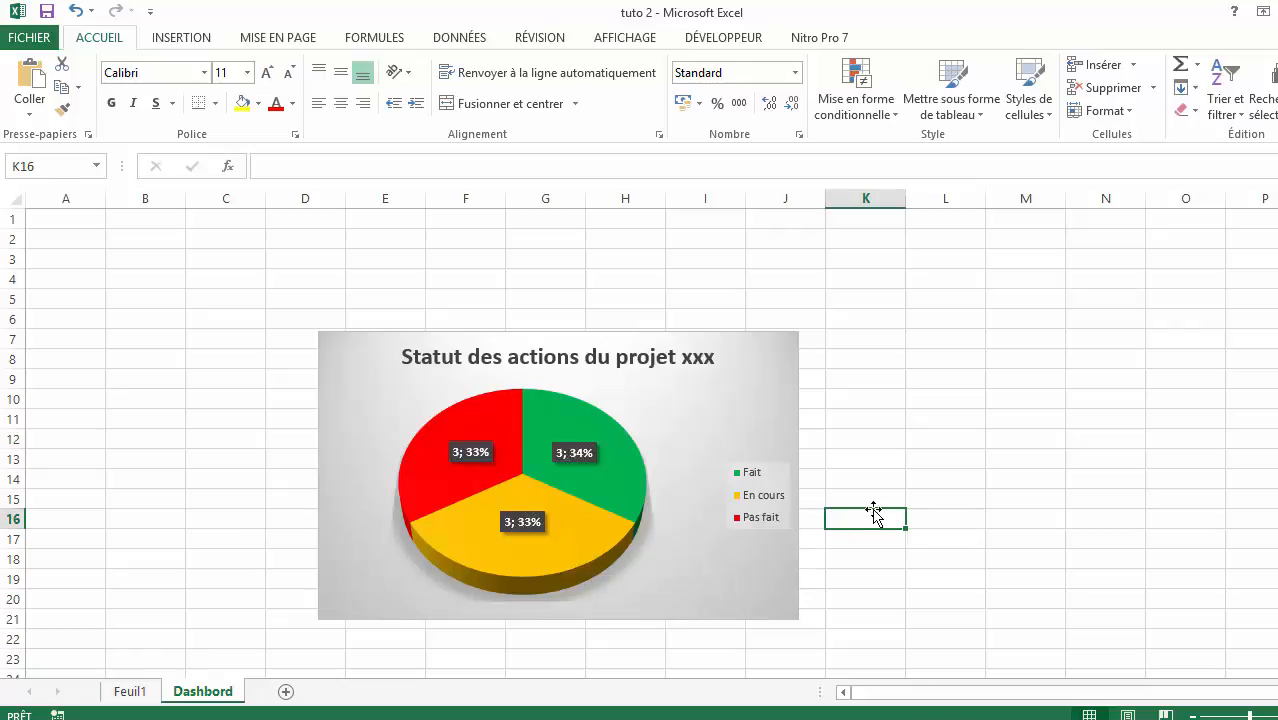
- Set the status of Action4 to "En cours" on Feuil1 and check the pie chart on Dashbord
left_click(130, 691)
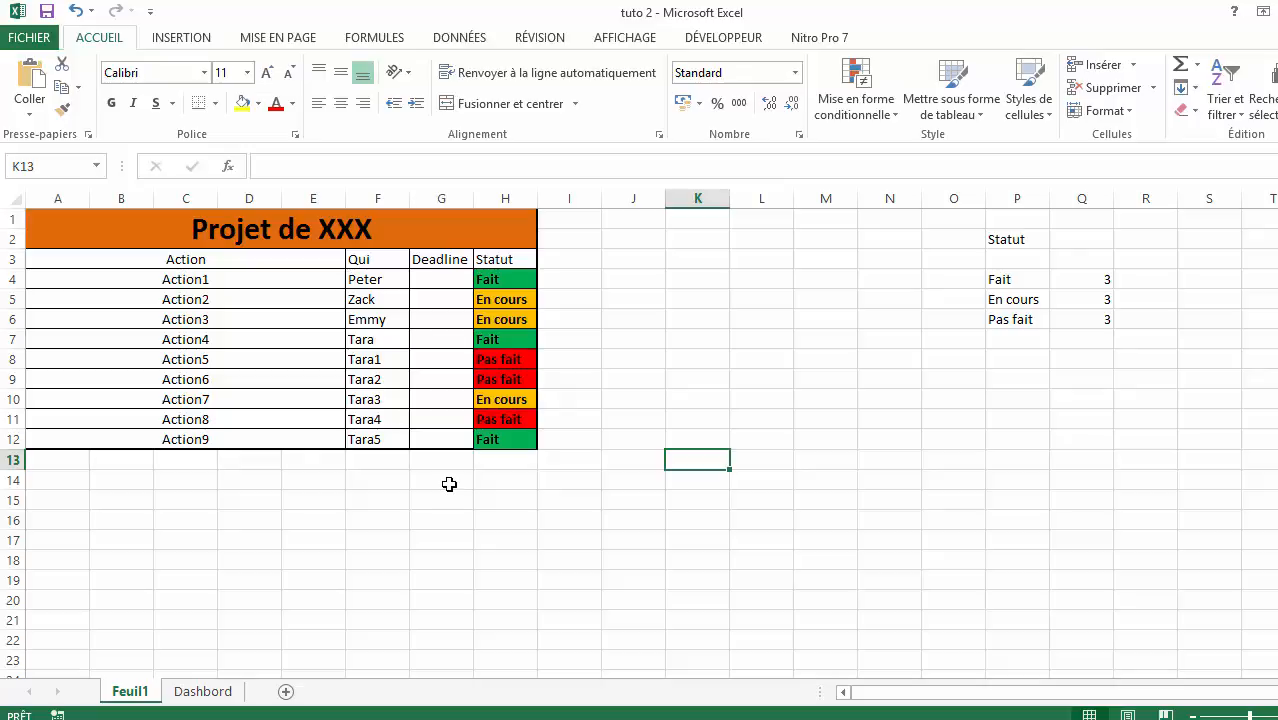
left_click(525, 339)
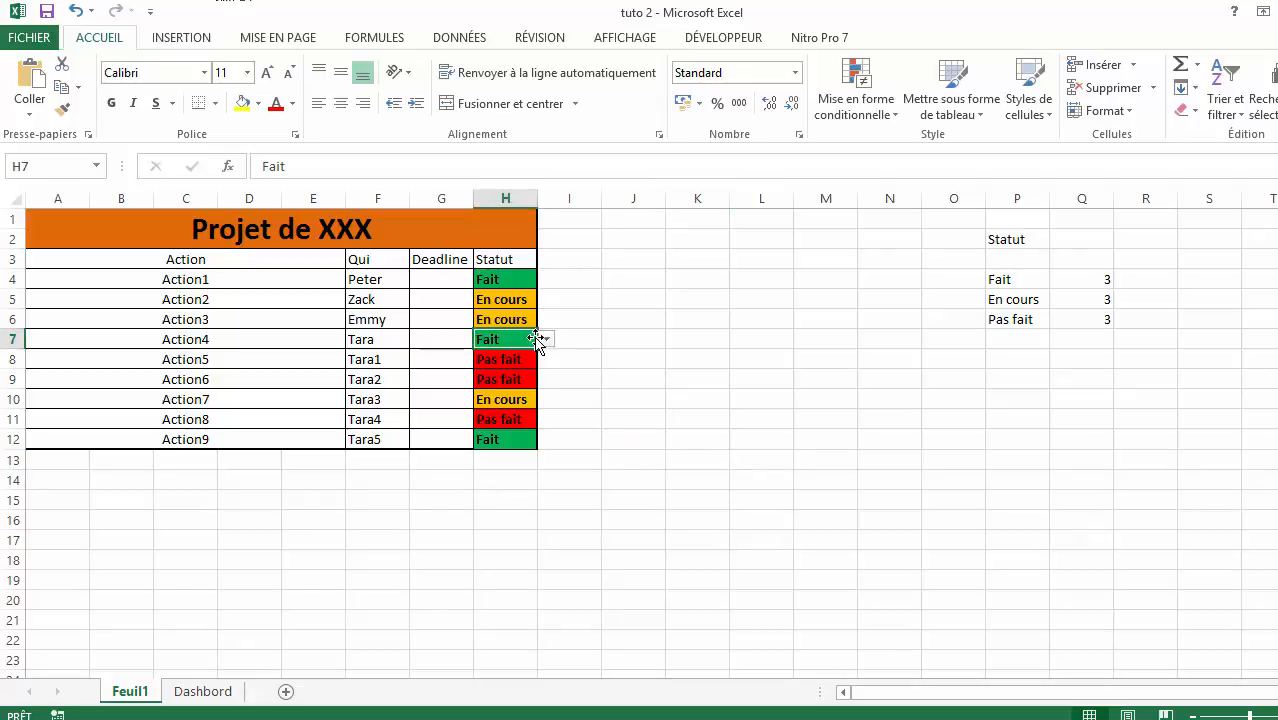
left_click(545, 340)
key("Return")
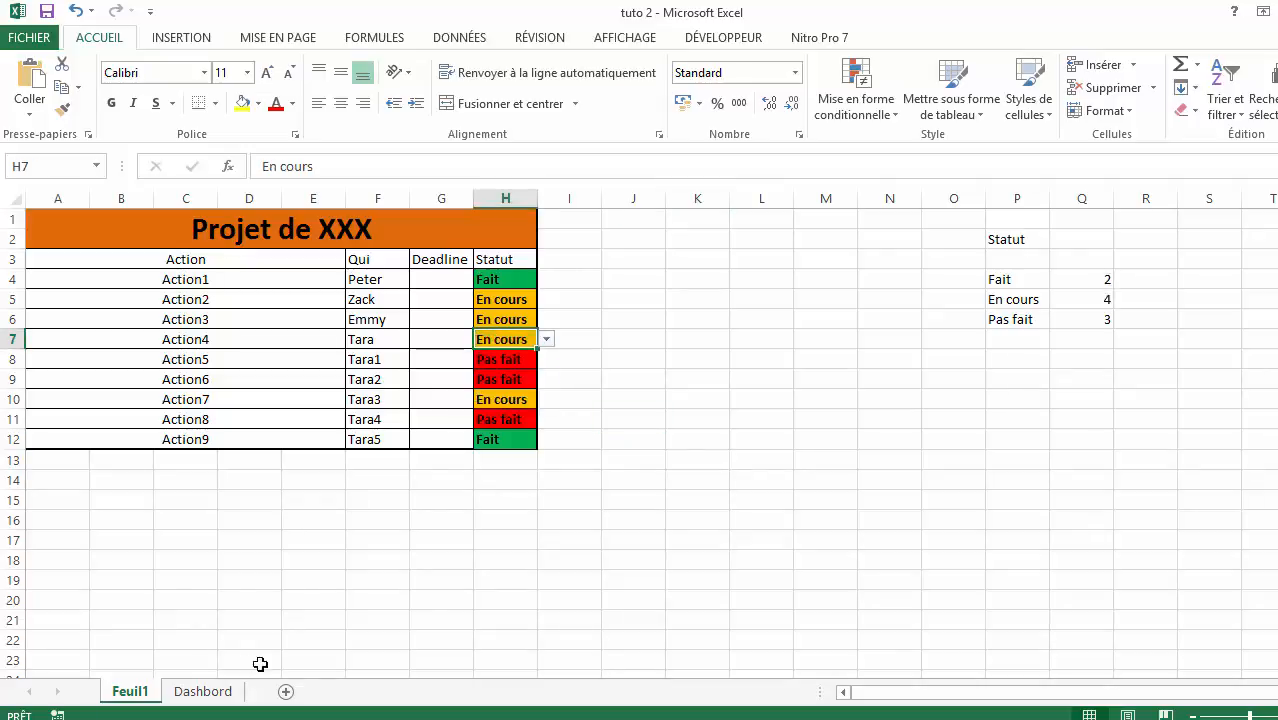
left_click(200, 691)
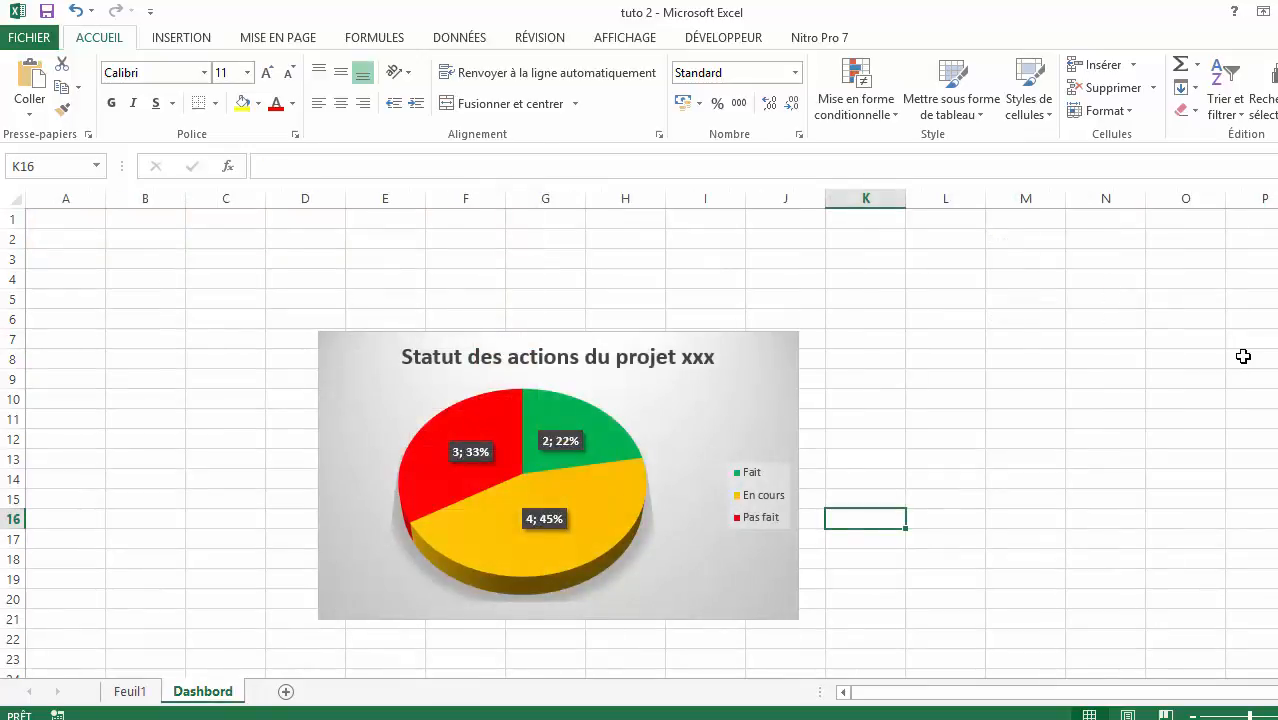
left_click(130, 691)
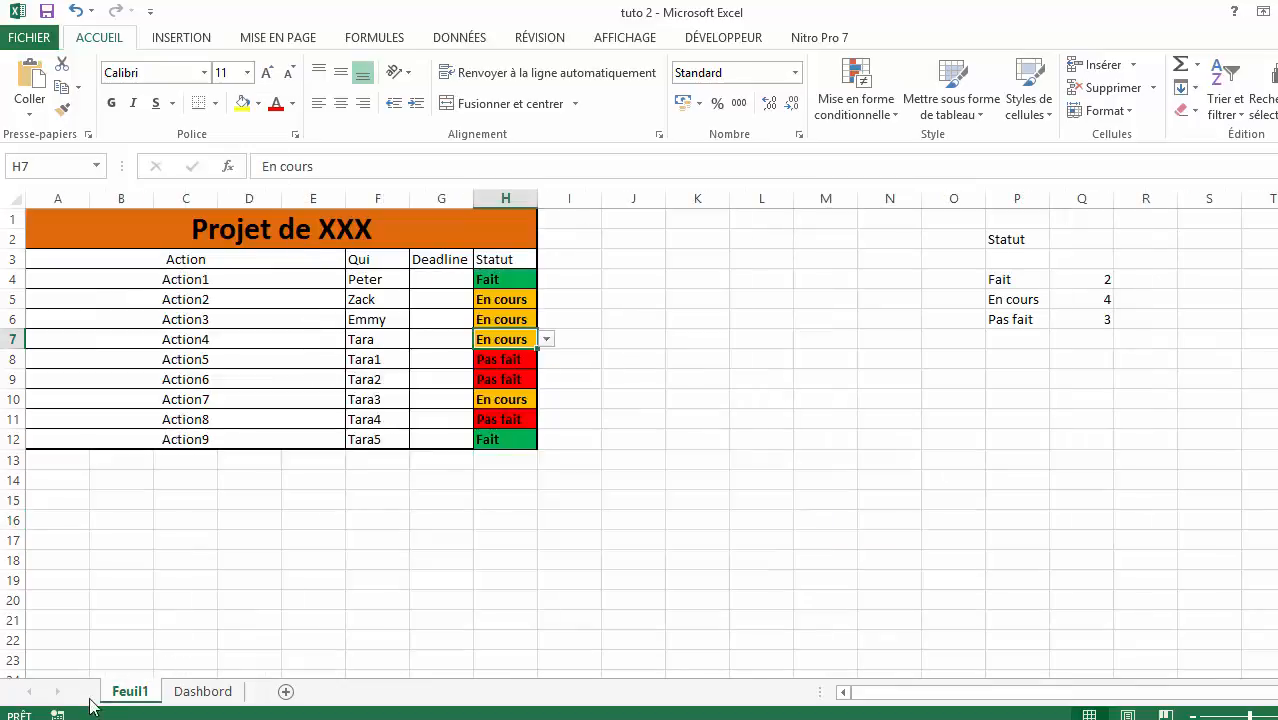
left_click(202, 691)
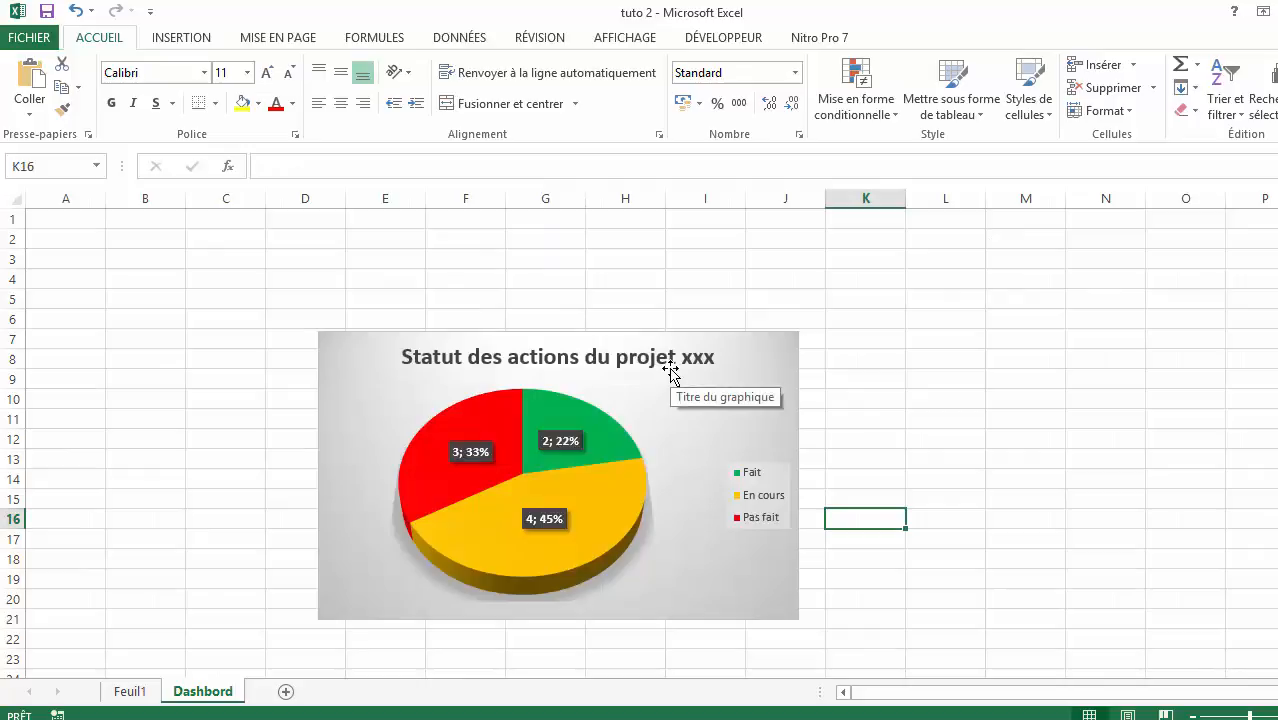